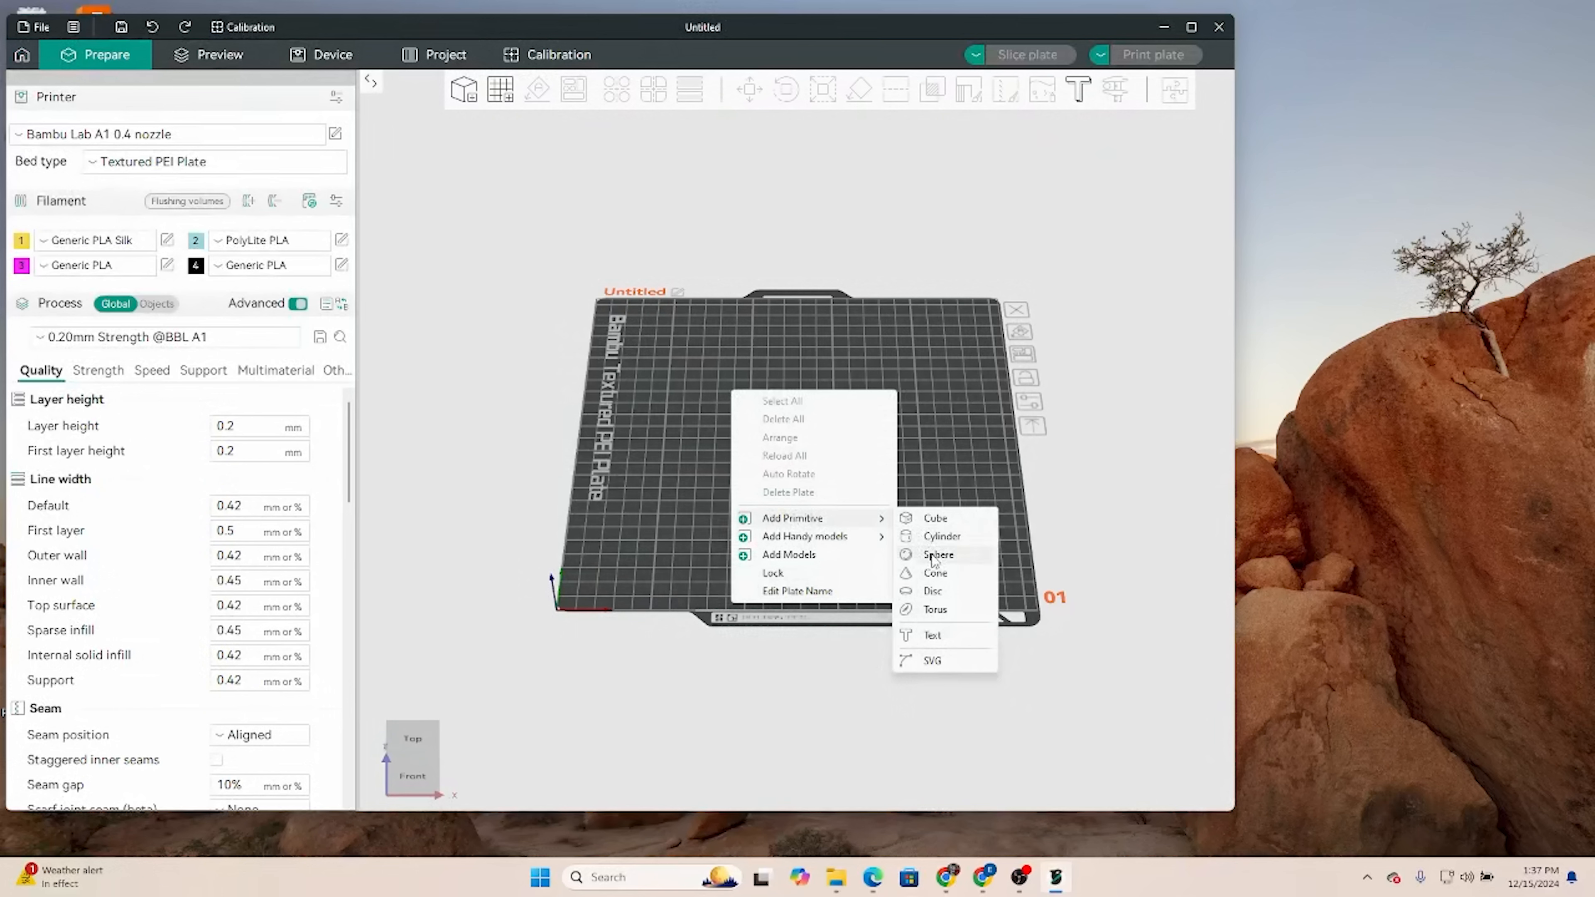
- Add a cylinder primitive to the plate and scale it uniformly to 50 mm
click(937, 537)
click(822, 88)
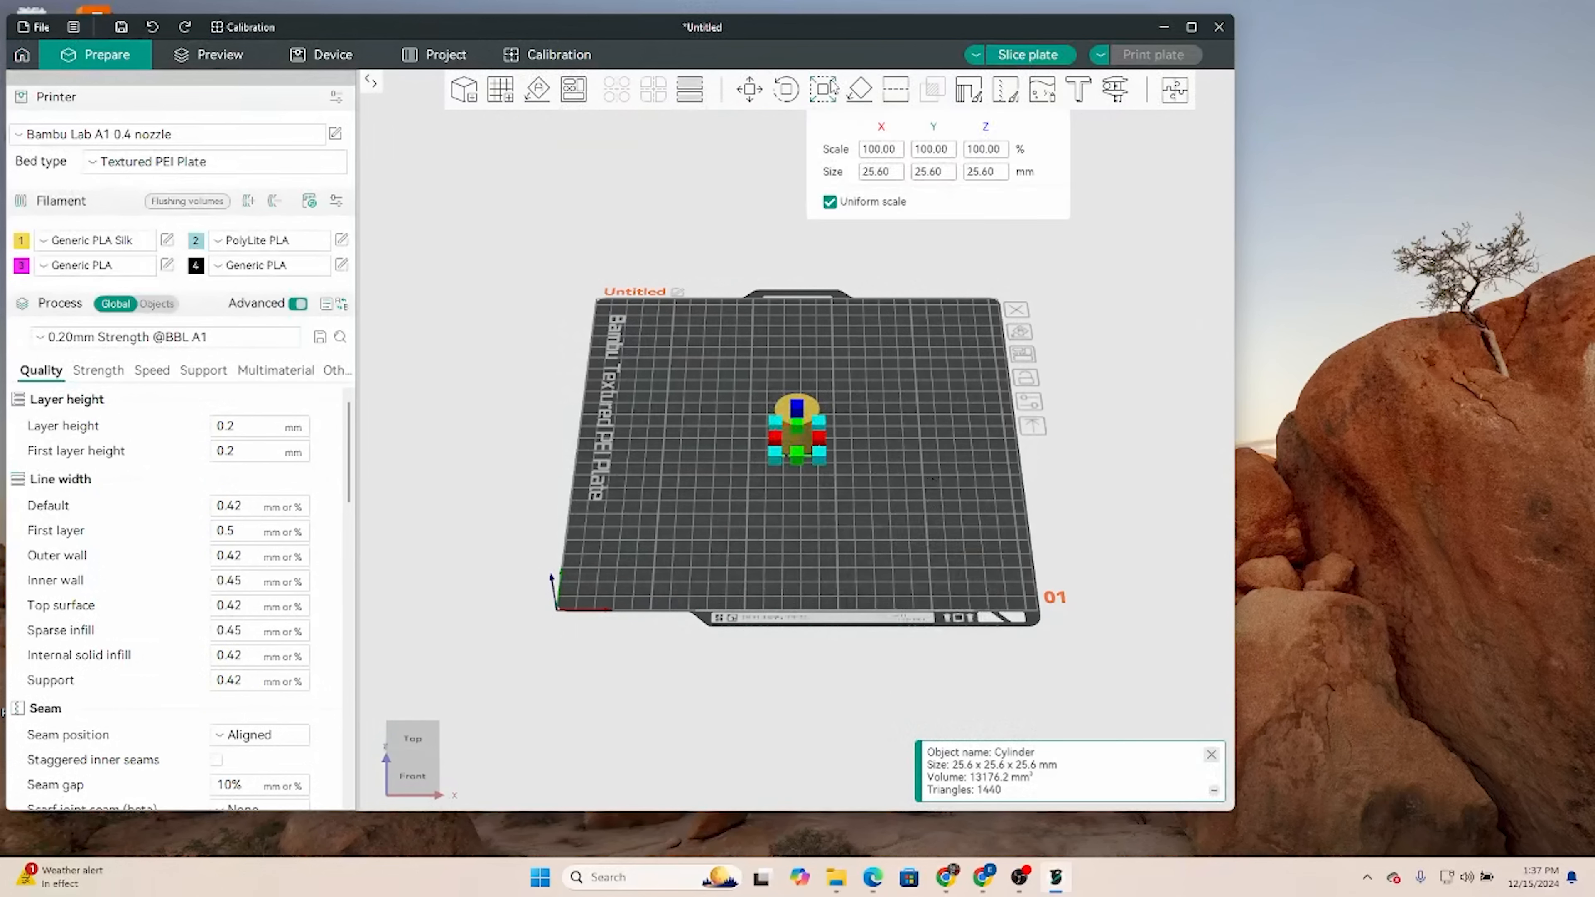
click(892, 175)
text(55)
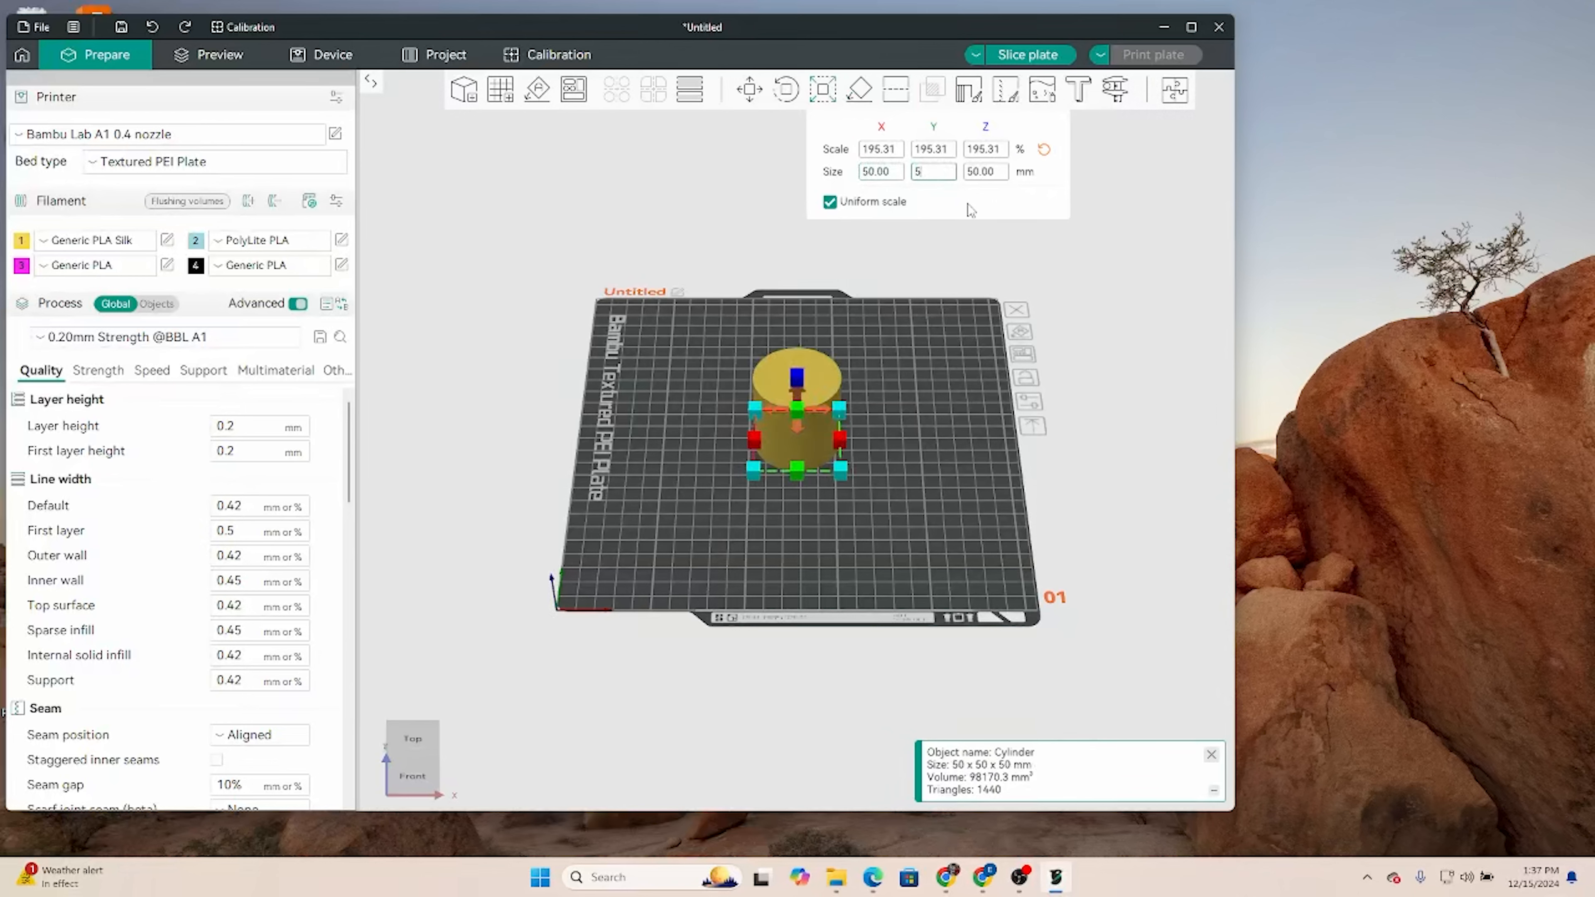
key(Tab)
key(Tab)
- Turn off uniform scaling and set the cylinder's height to 3 mm
click(830, 202)
click(992, 172)
text(3)
key(Return)
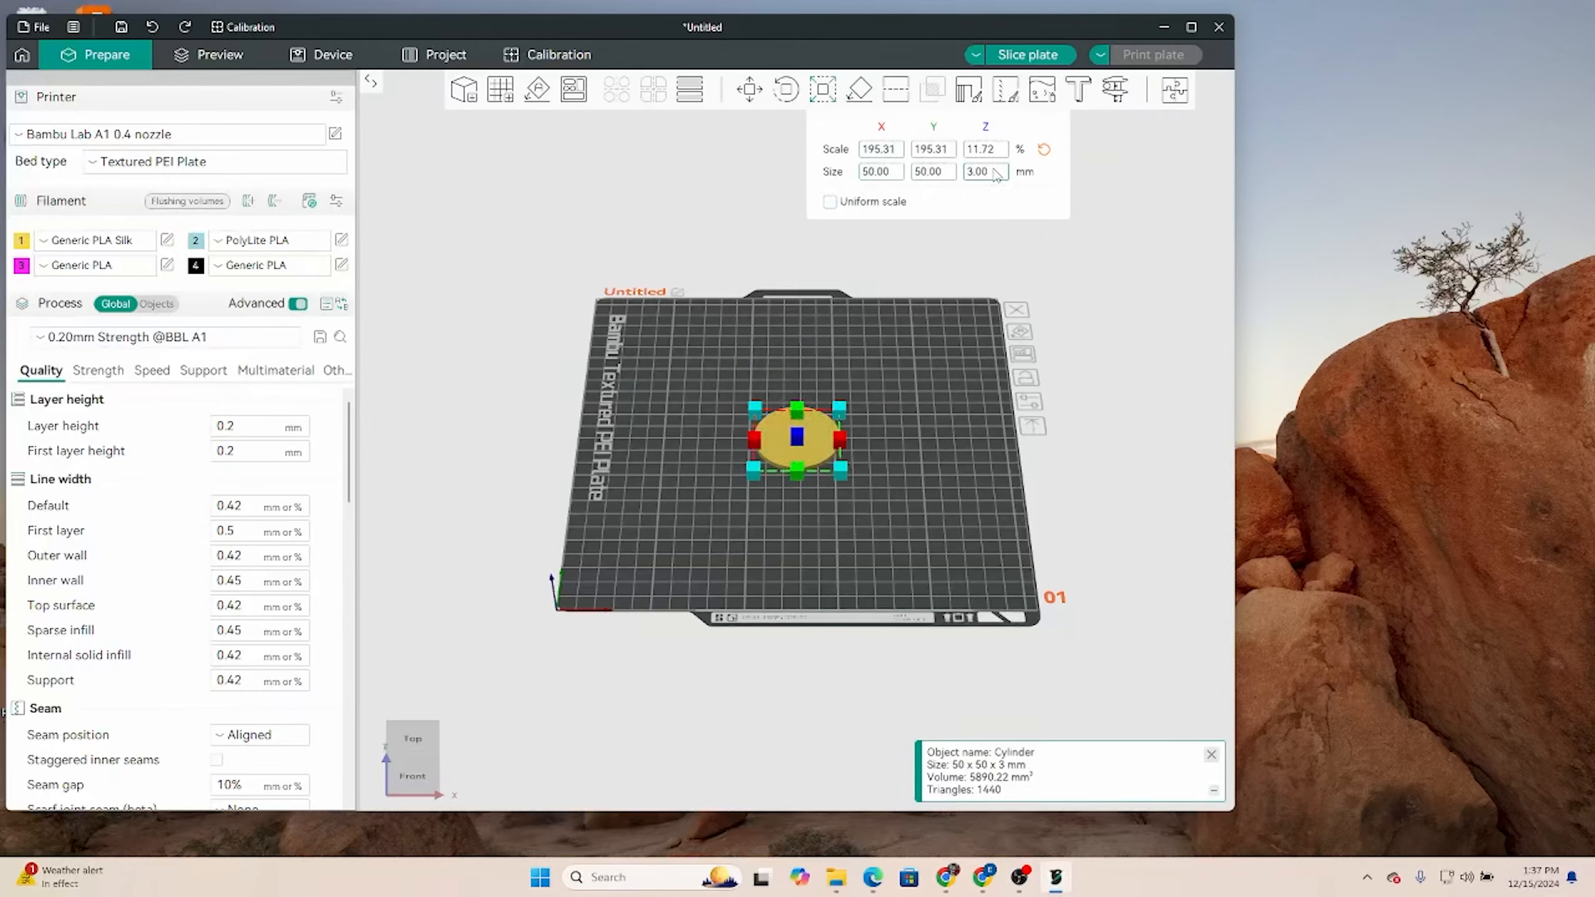
click(866, 483)
scroll(866, 491, up, 8)
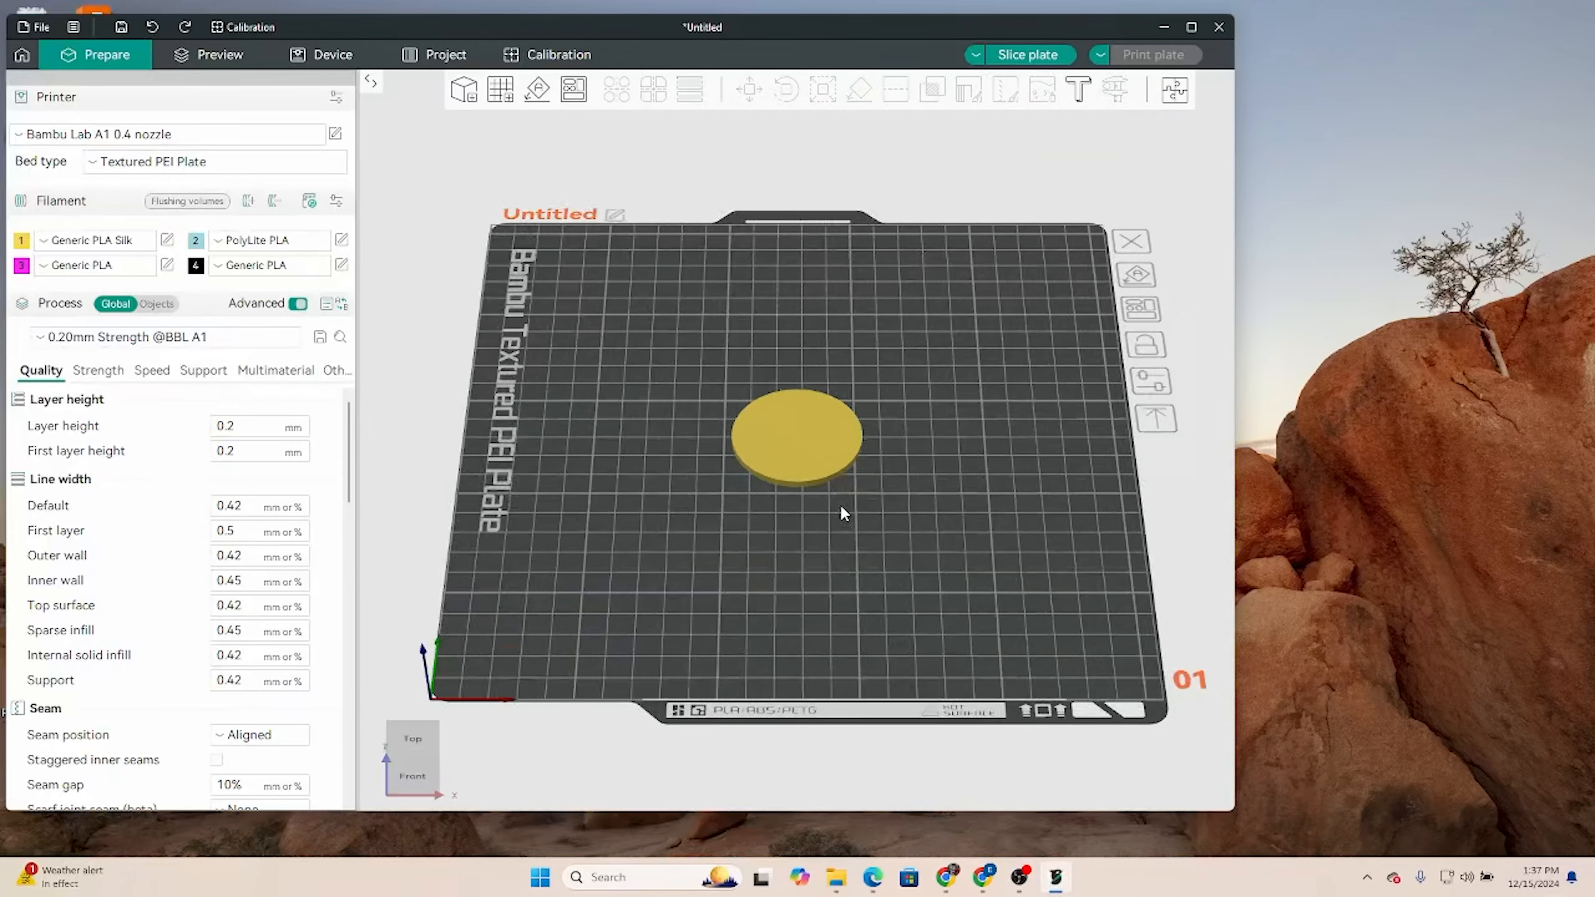
drag(928, 445, 965, 483)
scroll(953, 432, down, 5)
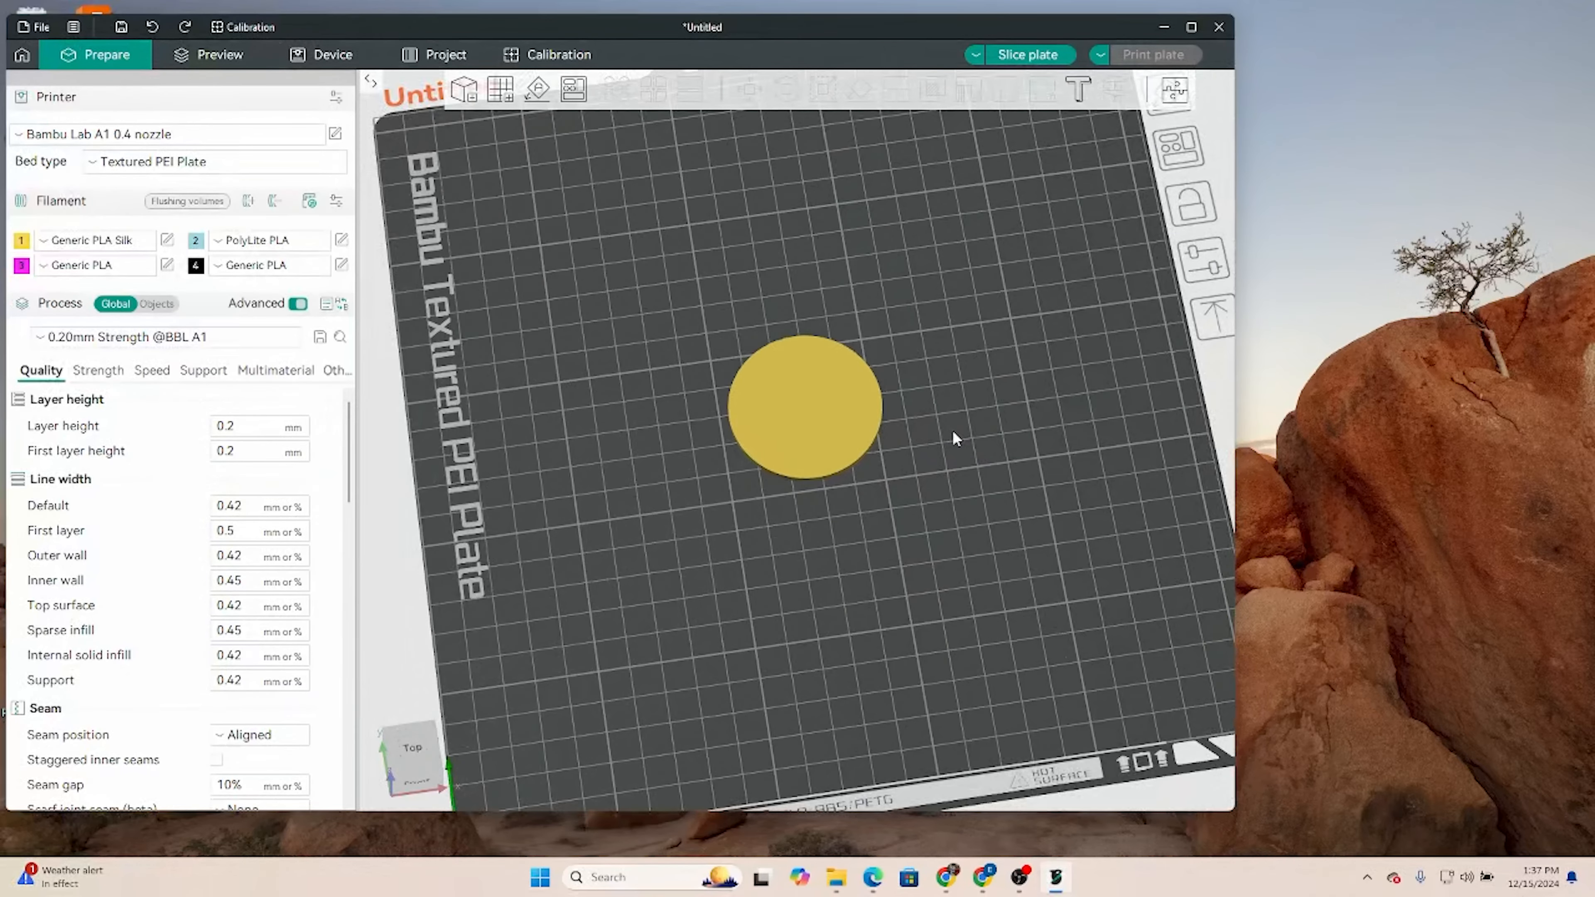
right_click(937, 428)
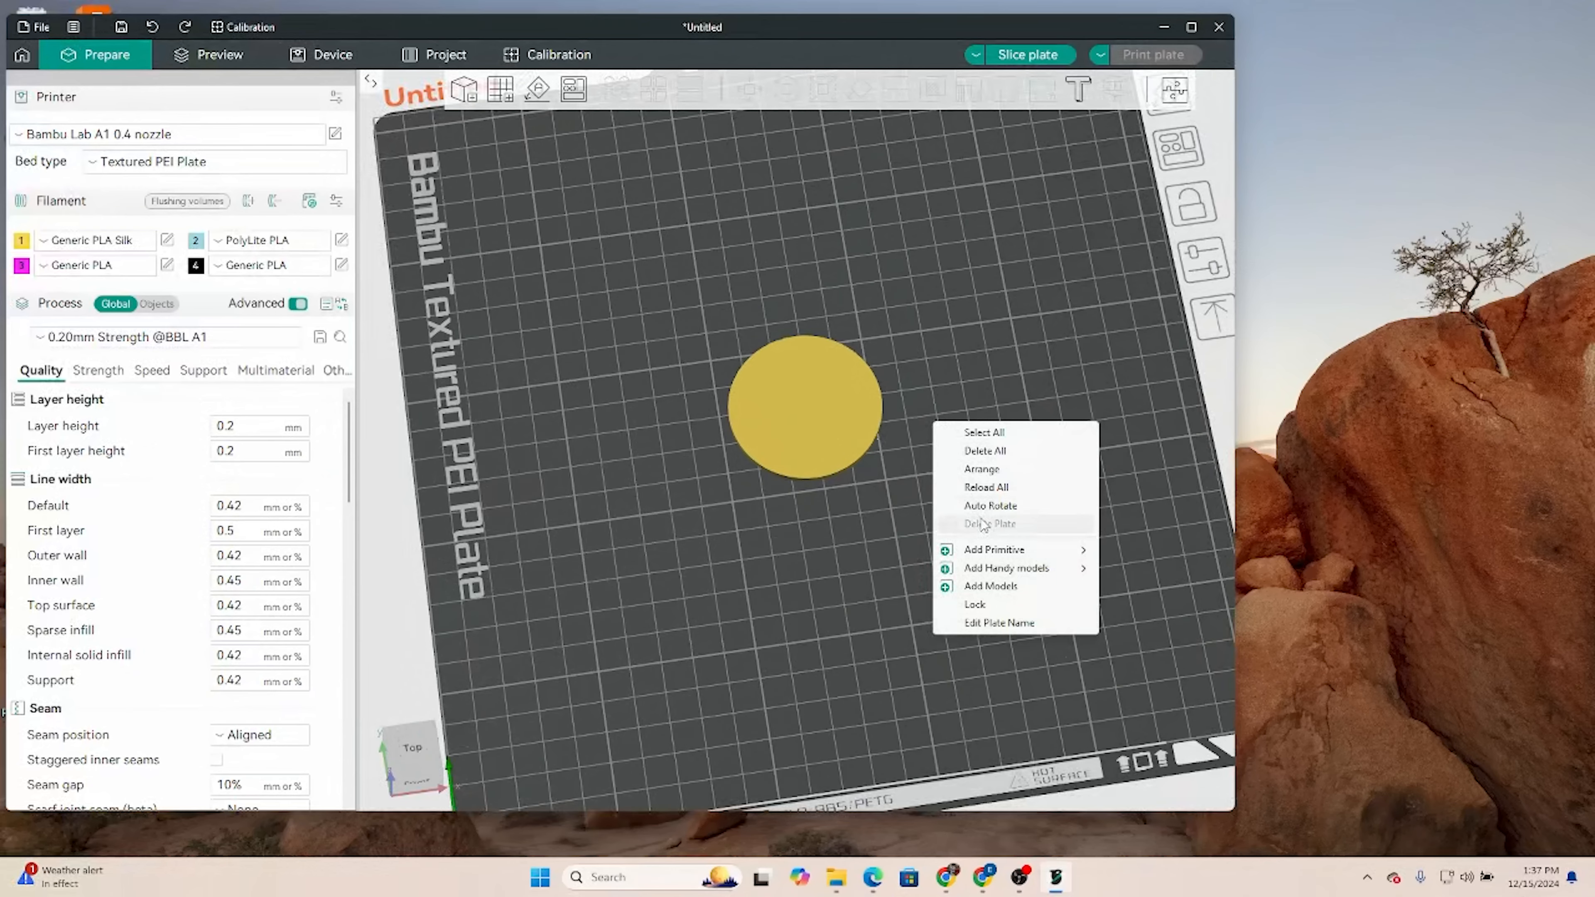
mouse_move(1002, 570)
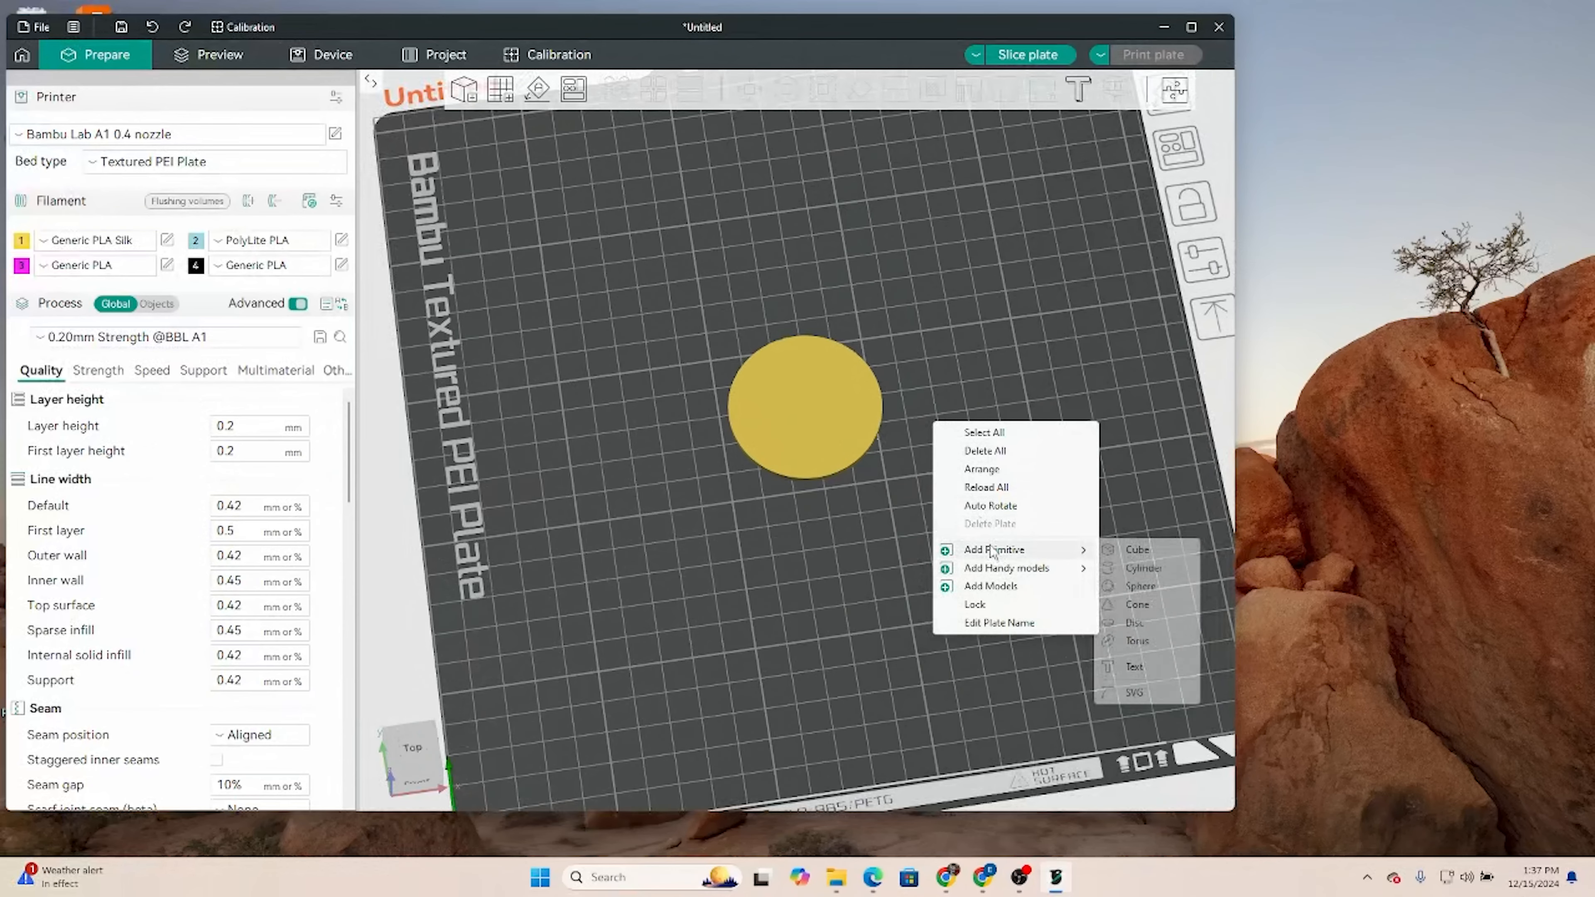
click(857, 499)
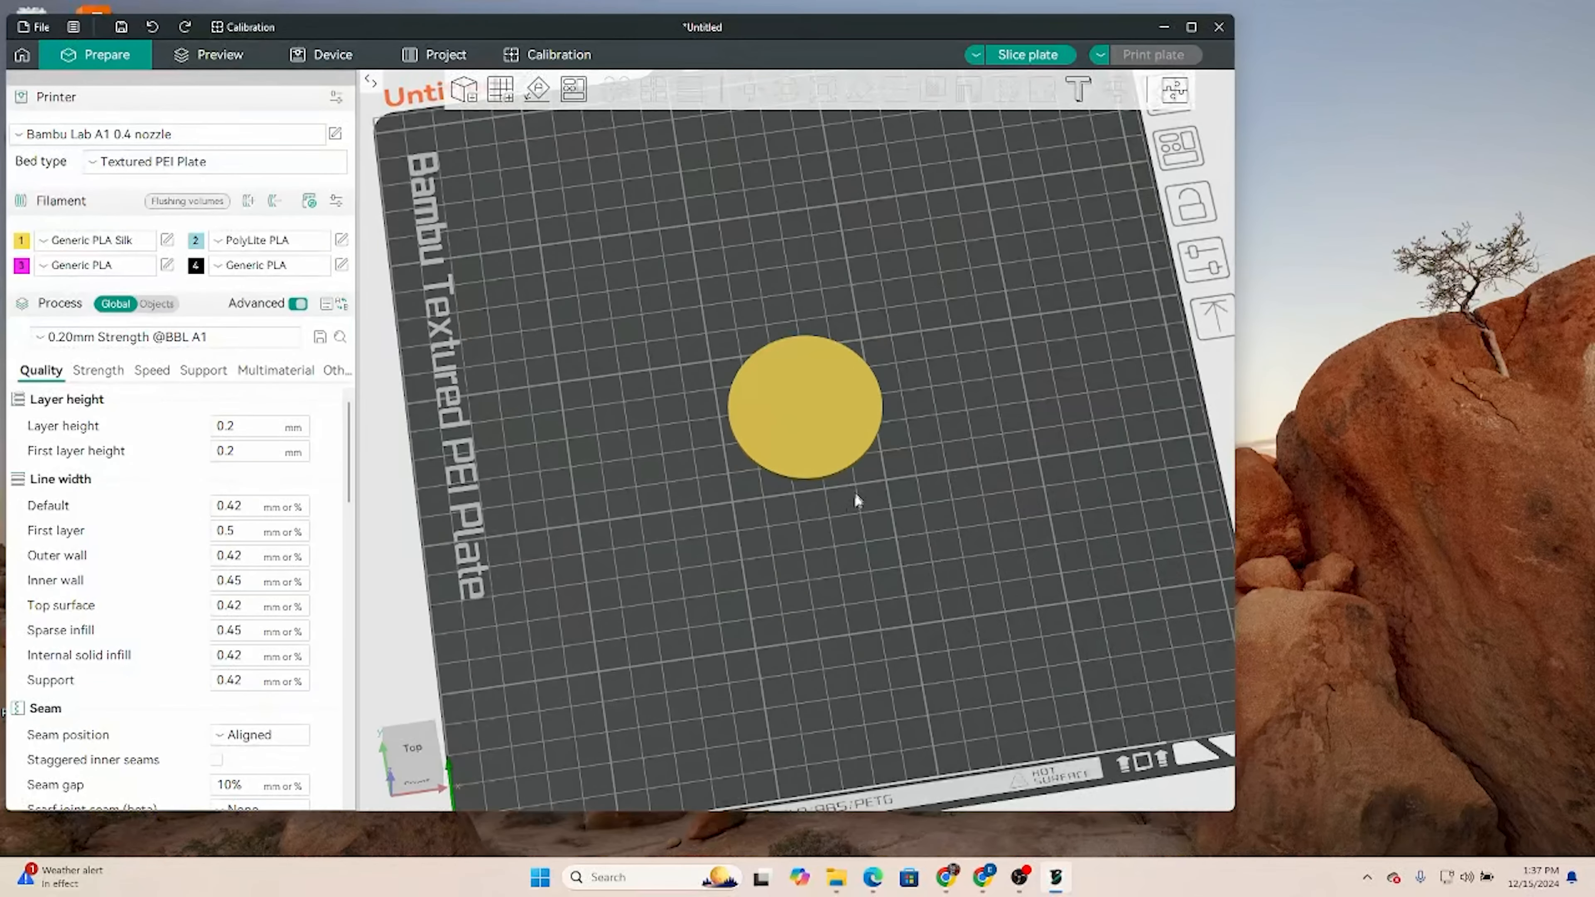
- Add a cylinder as a negative part to the disc and accept switching to per-object settings
right_click(820, 438)
mouse_move(892, 611)
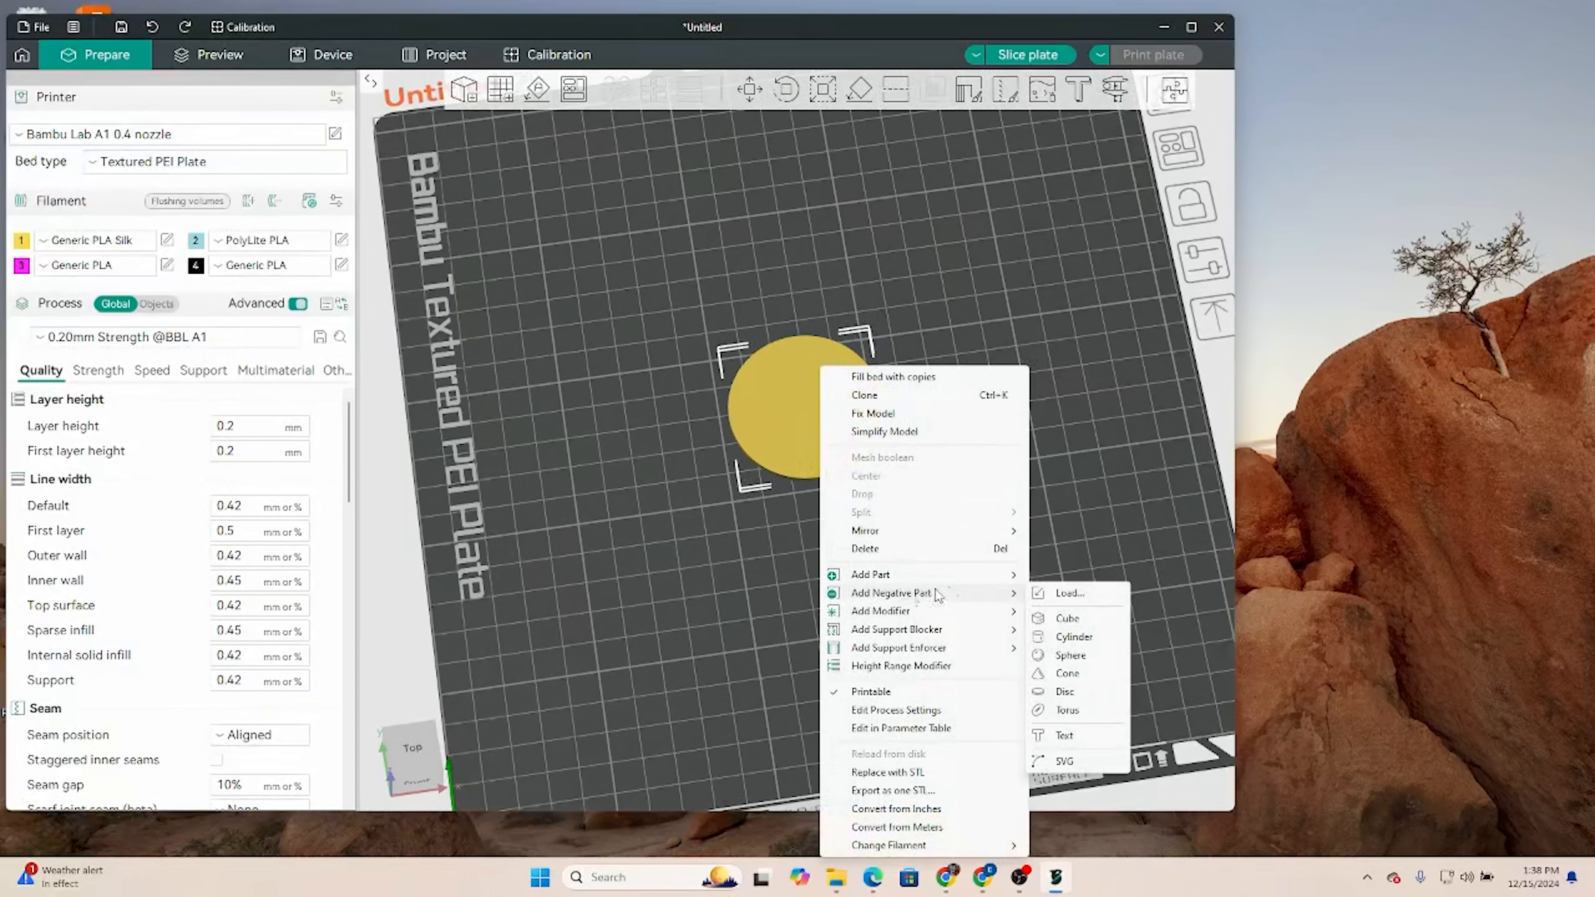
click(1066, 636)
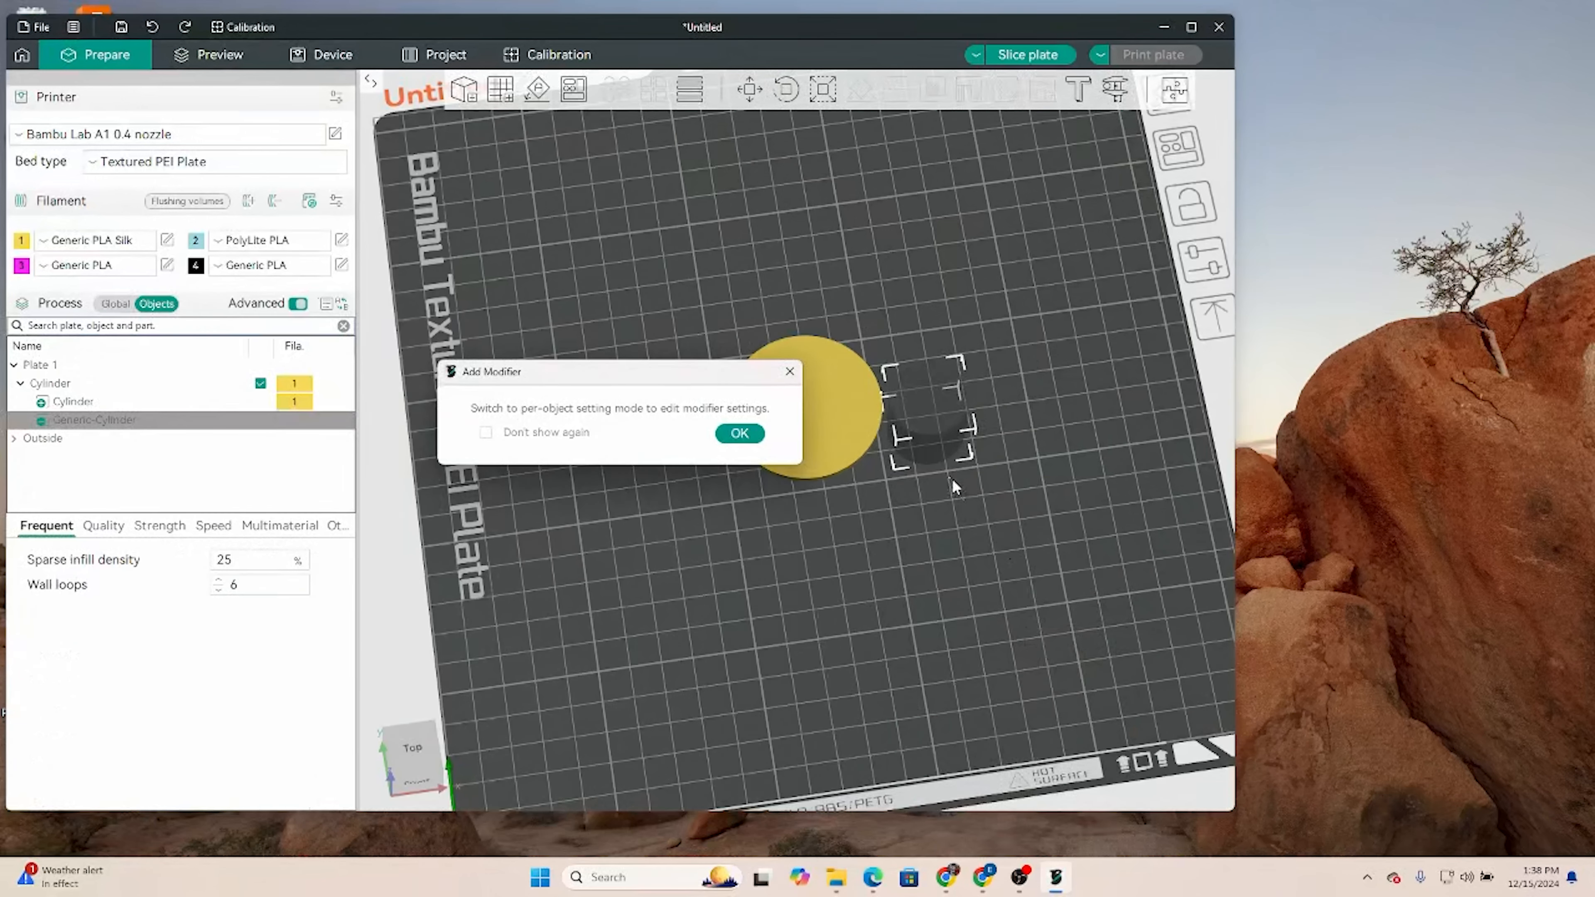
click(737, 431)
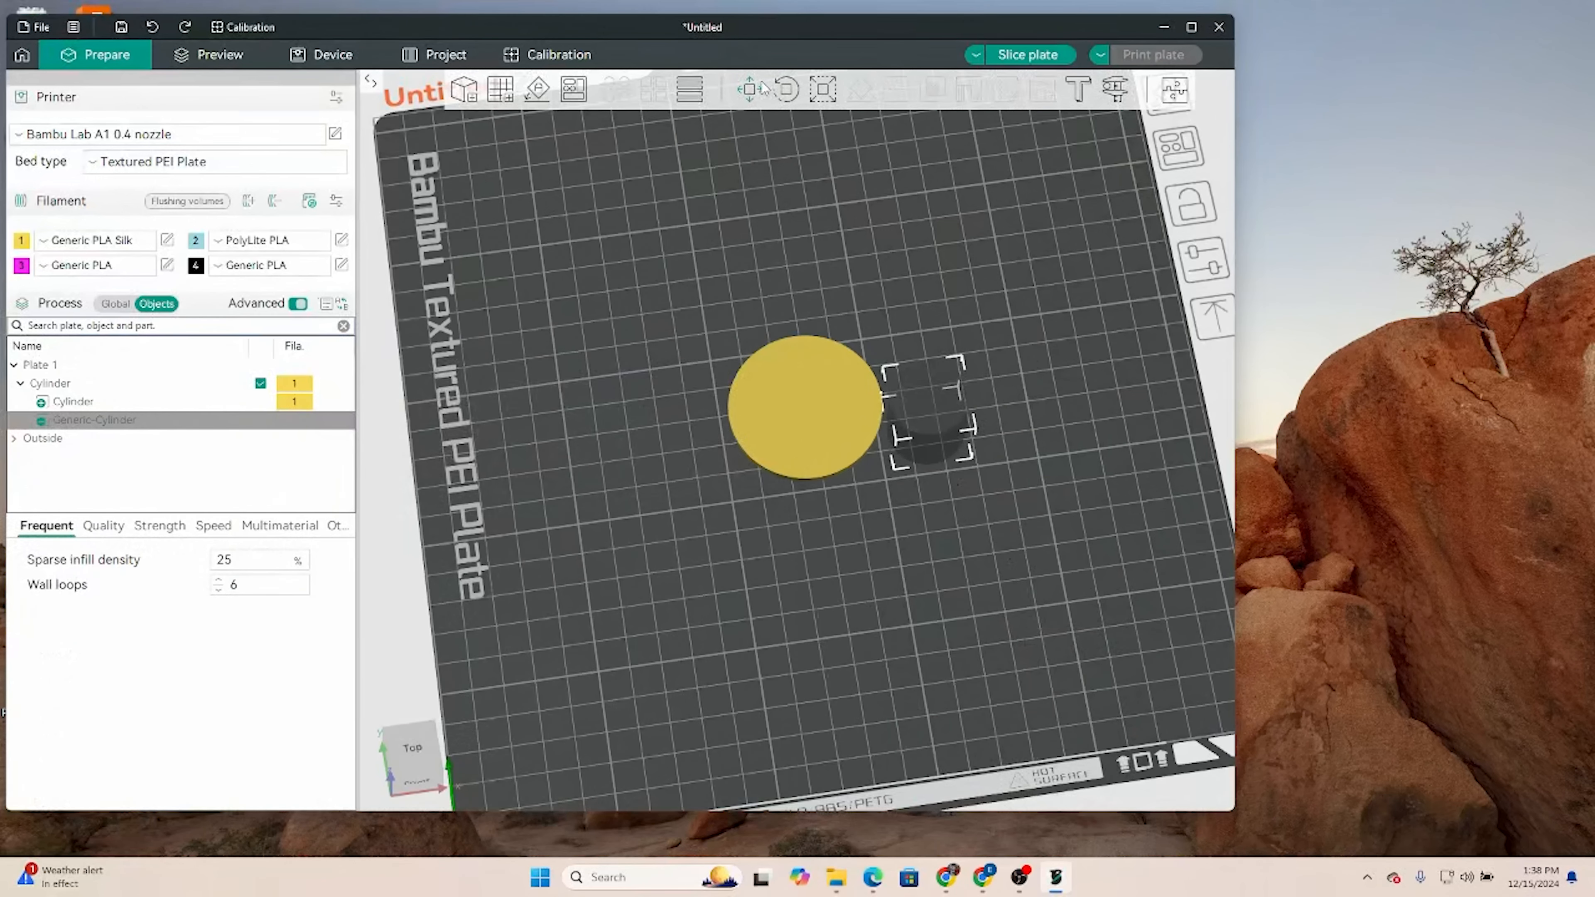
- Resize the negative cylinder to 46 mm in X and Y and 0.8 mm in Z
click(823, 88)
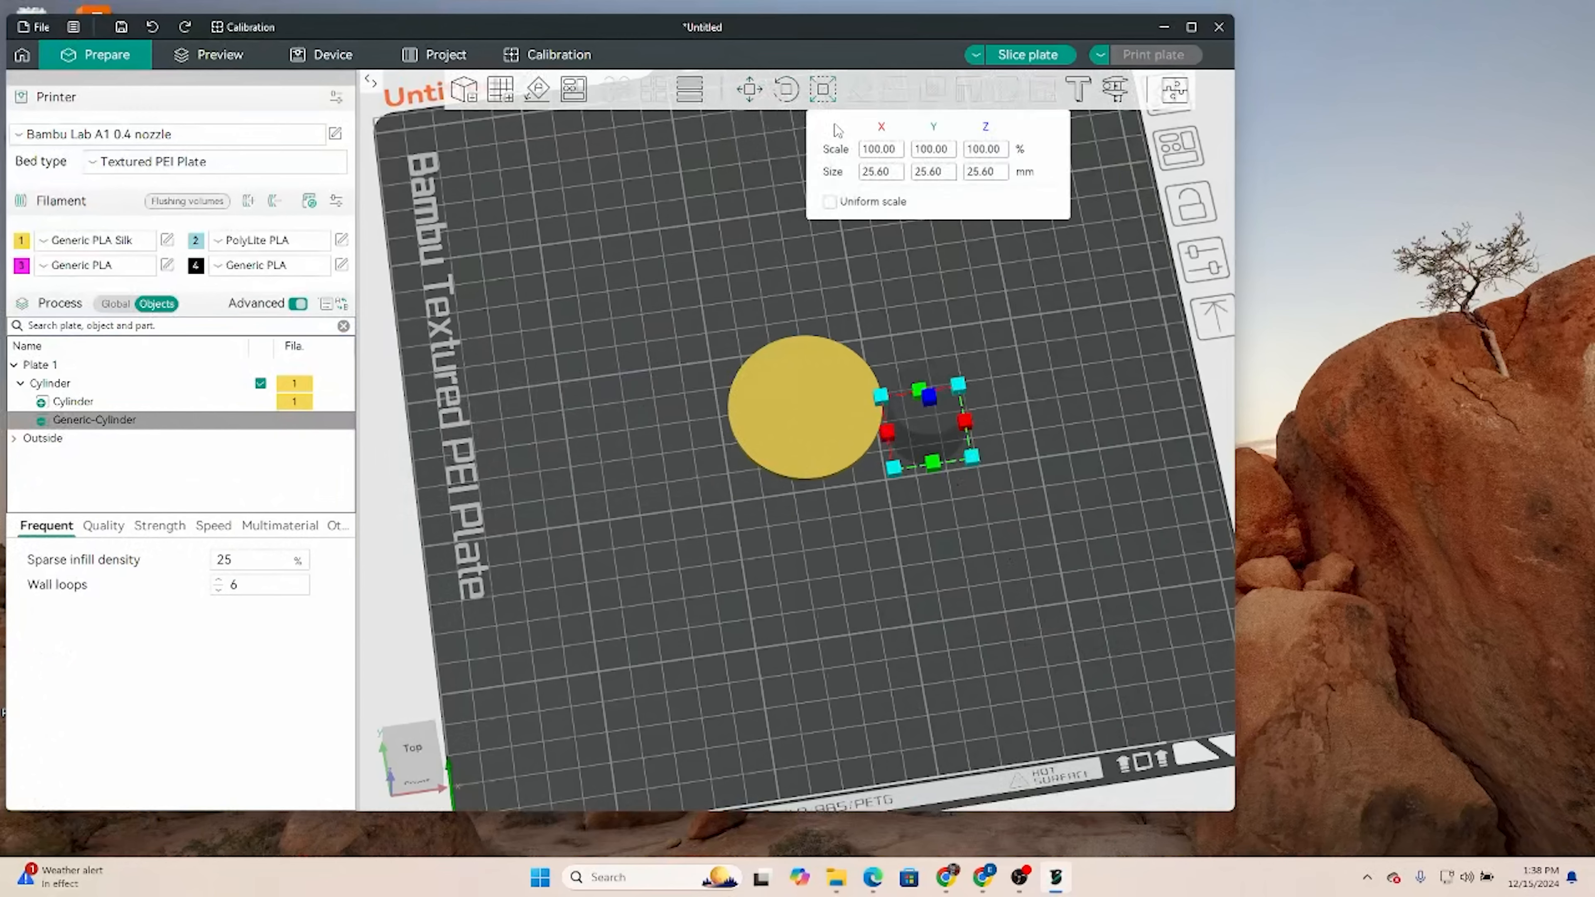
click(889, 179)
text(46)
key(Tab)
text(46)
key(Tab)
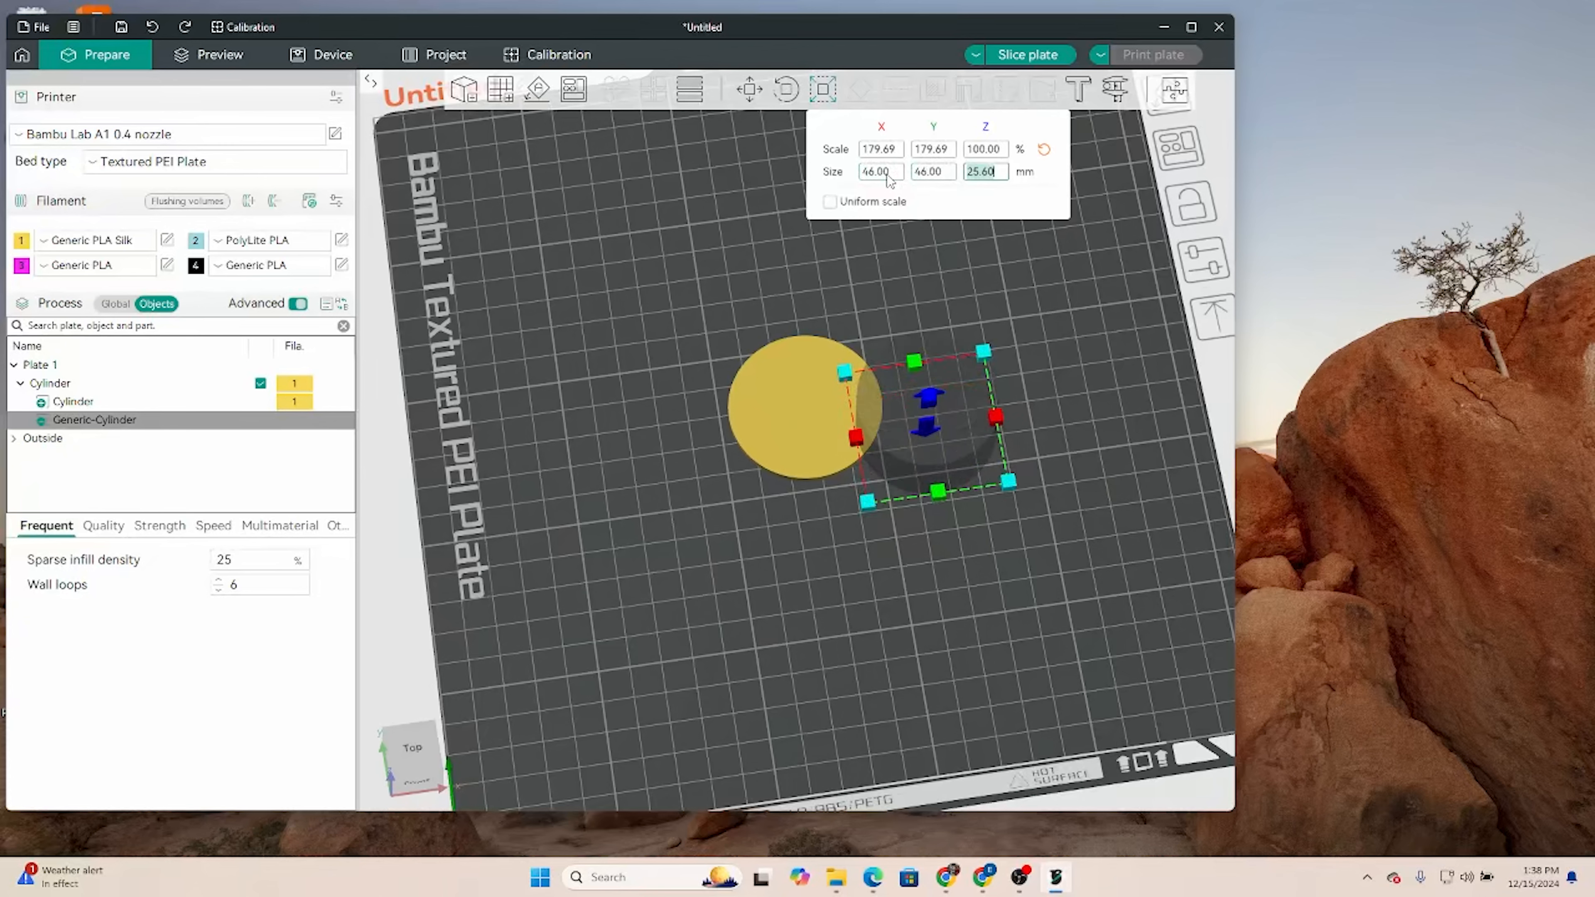
key(BackSpace)
key(Return)
- Move the negative cylinder over the centre of the disc, leaving an even rim all around
scroll(951, 390, up, 3)
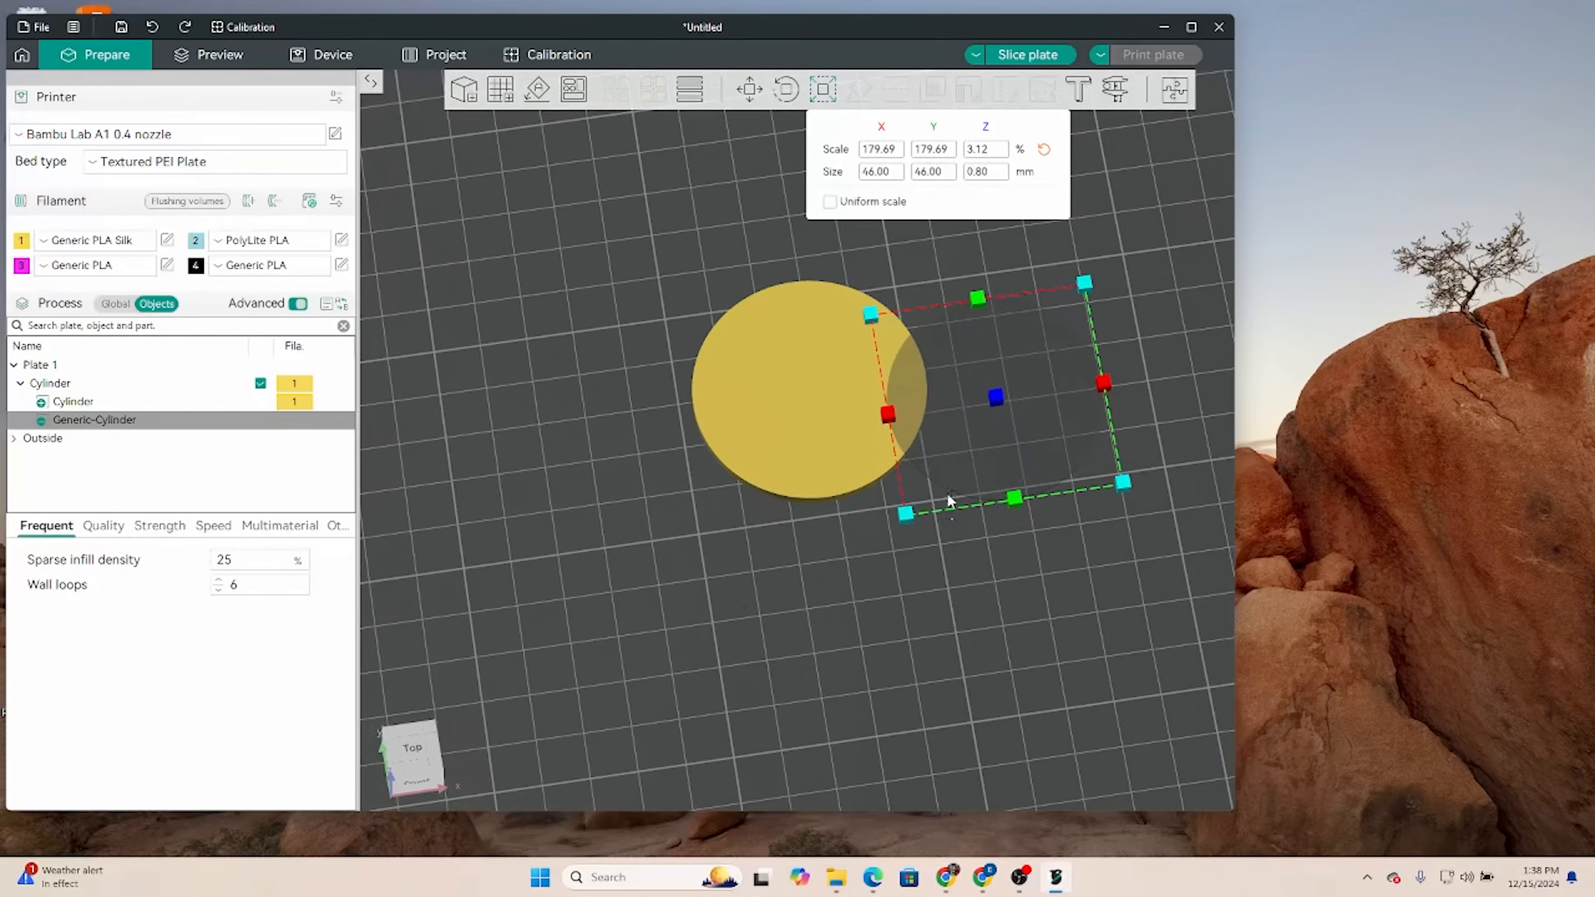
click(415, 751)
drag(930, 459, 751, 403)
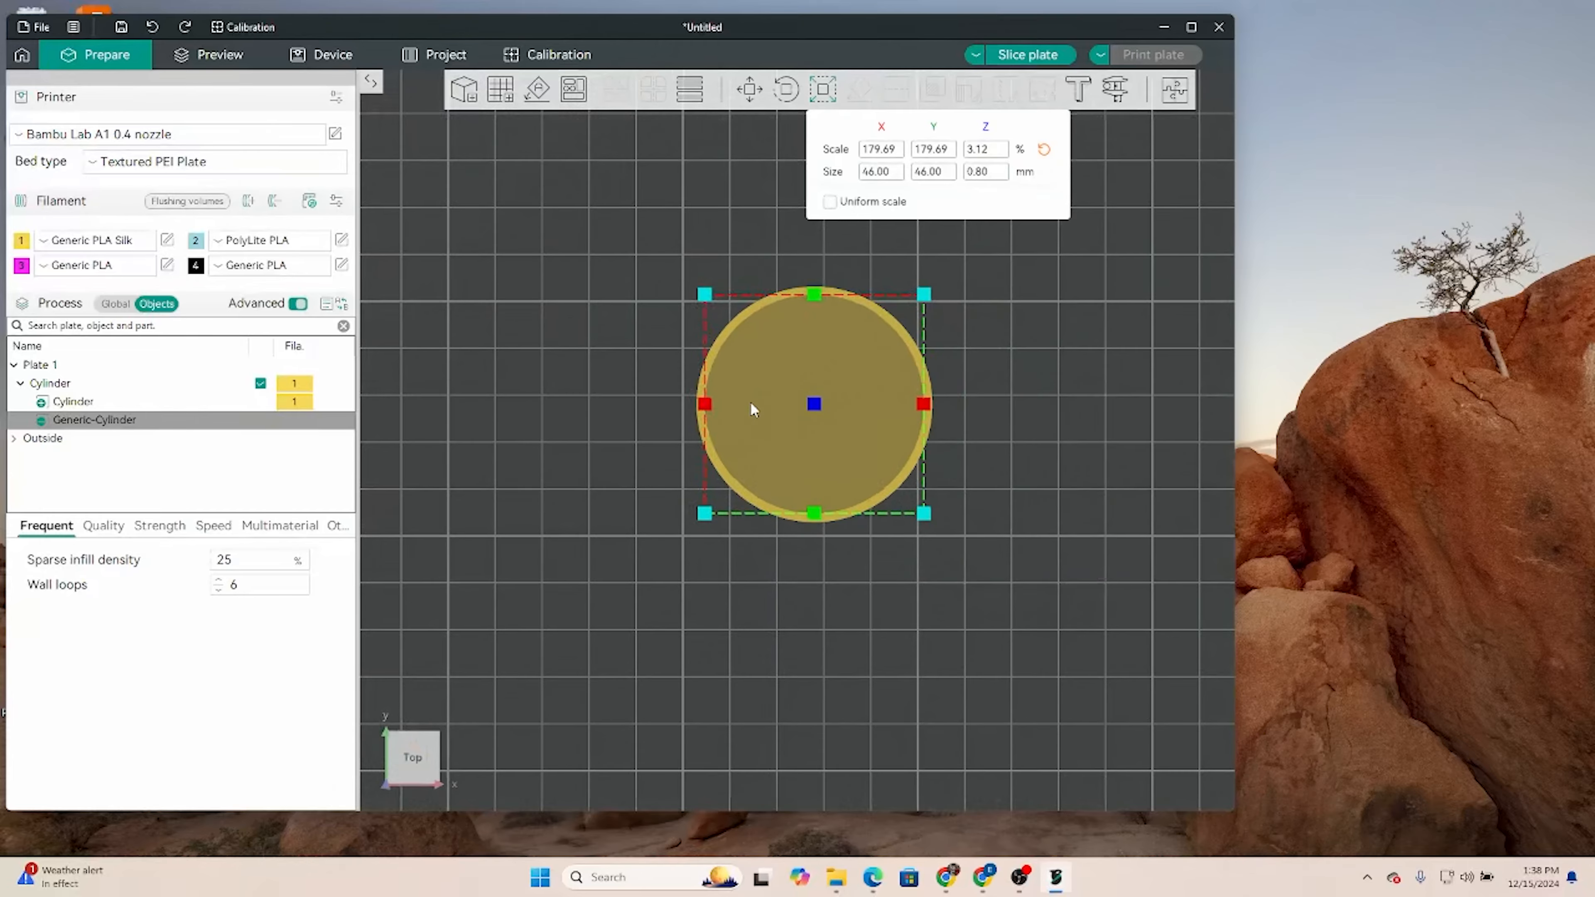
- Lower the negative cylinder vertically into the top of the disc, to about Z 2.27 mm
drag(800, 629, 793, 418)
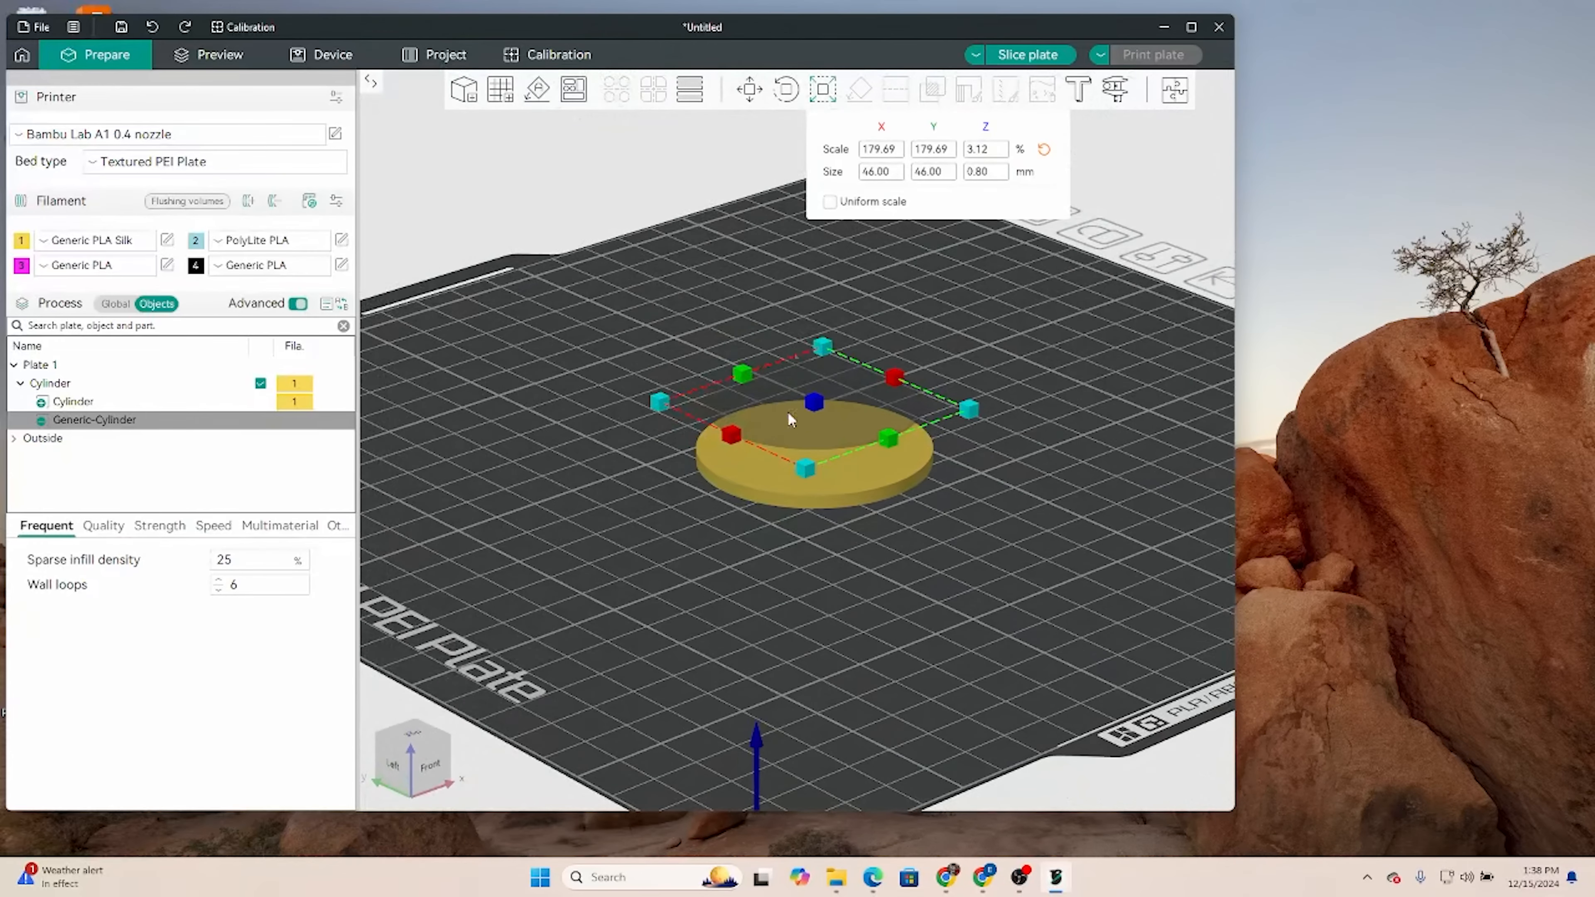
click(761, 91)
drag(814, 381, 810, 438)
scroll(776, 560, up, 6)
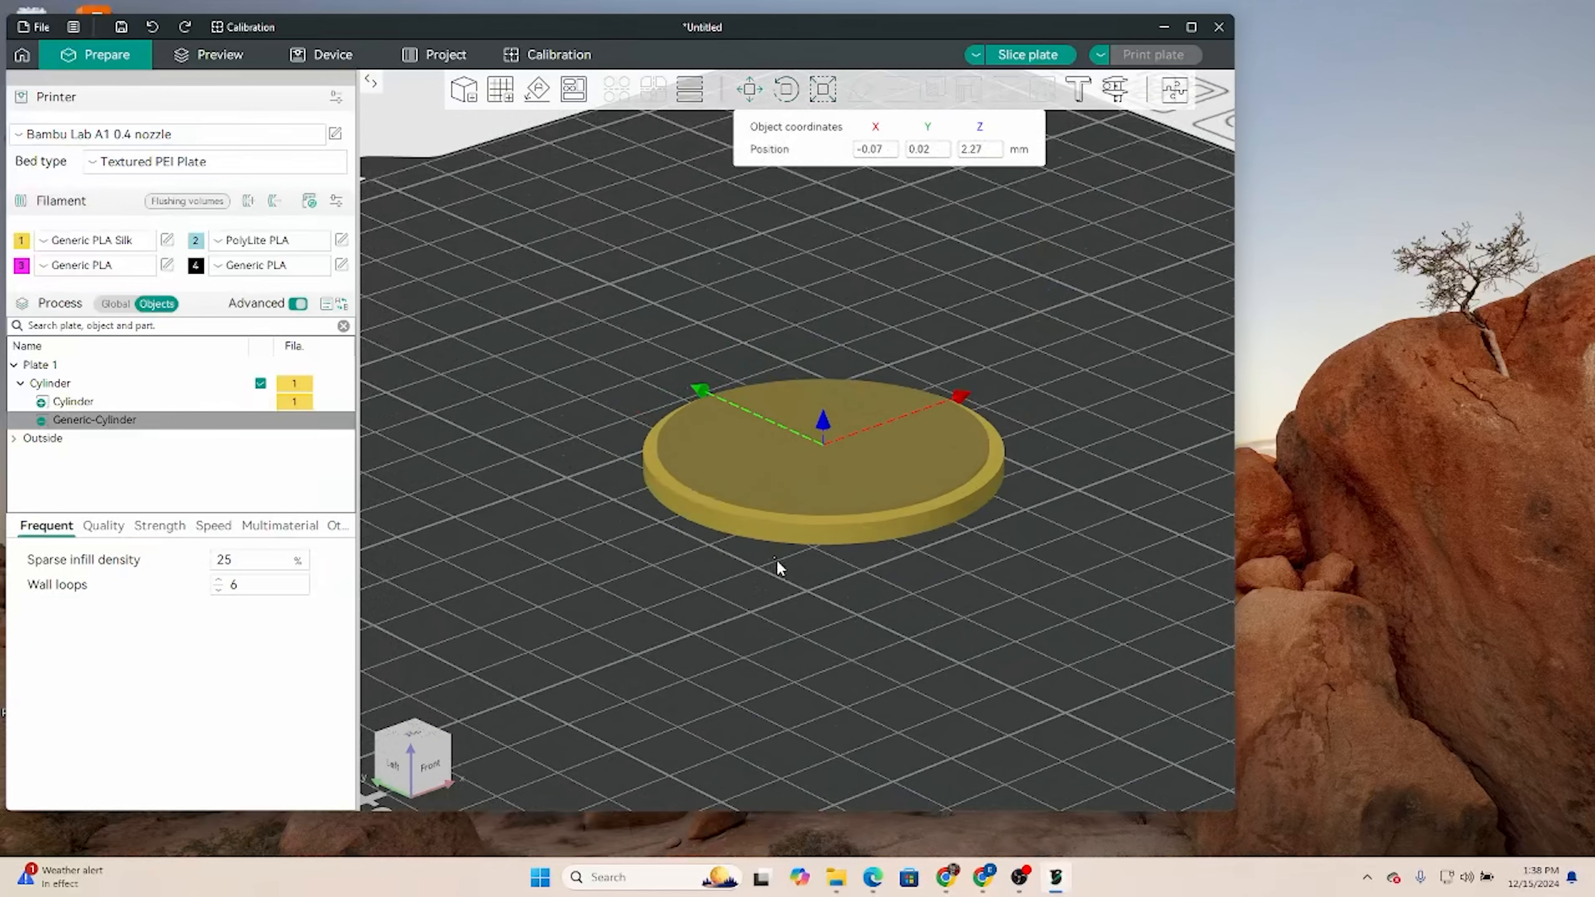
drag(914, 713, 911, 700)
scroll(875, 559, up, 5)
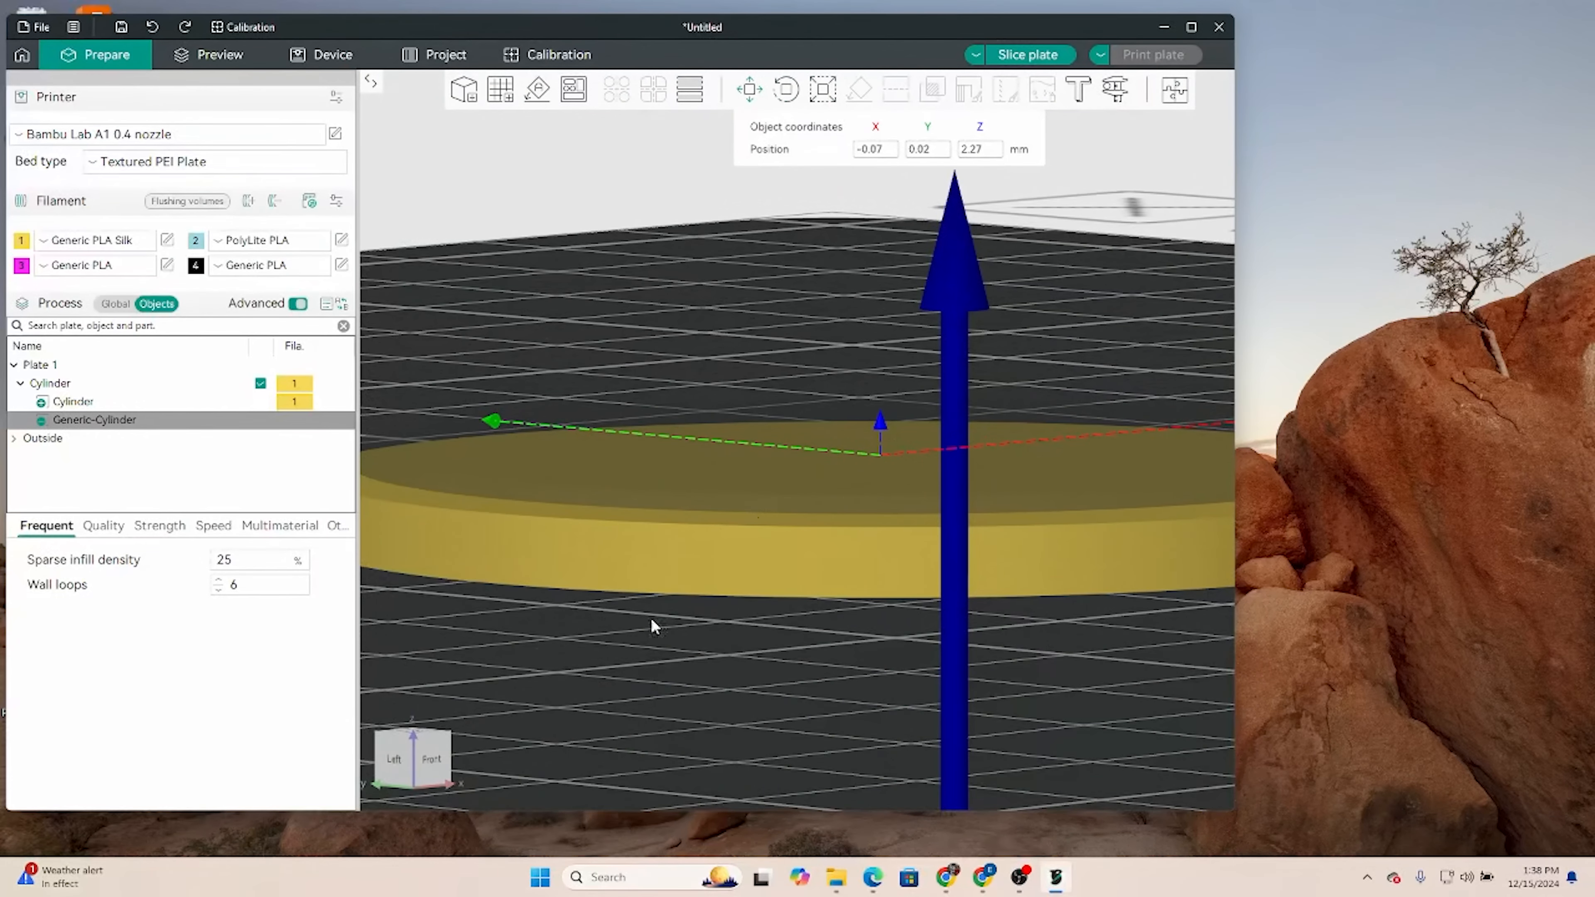
- Try to split the disc with its negative cylinder into separate objects
drag(650, 615, 640, 727)
scroll(638, 722, down, 5)
right_click(685, 520)
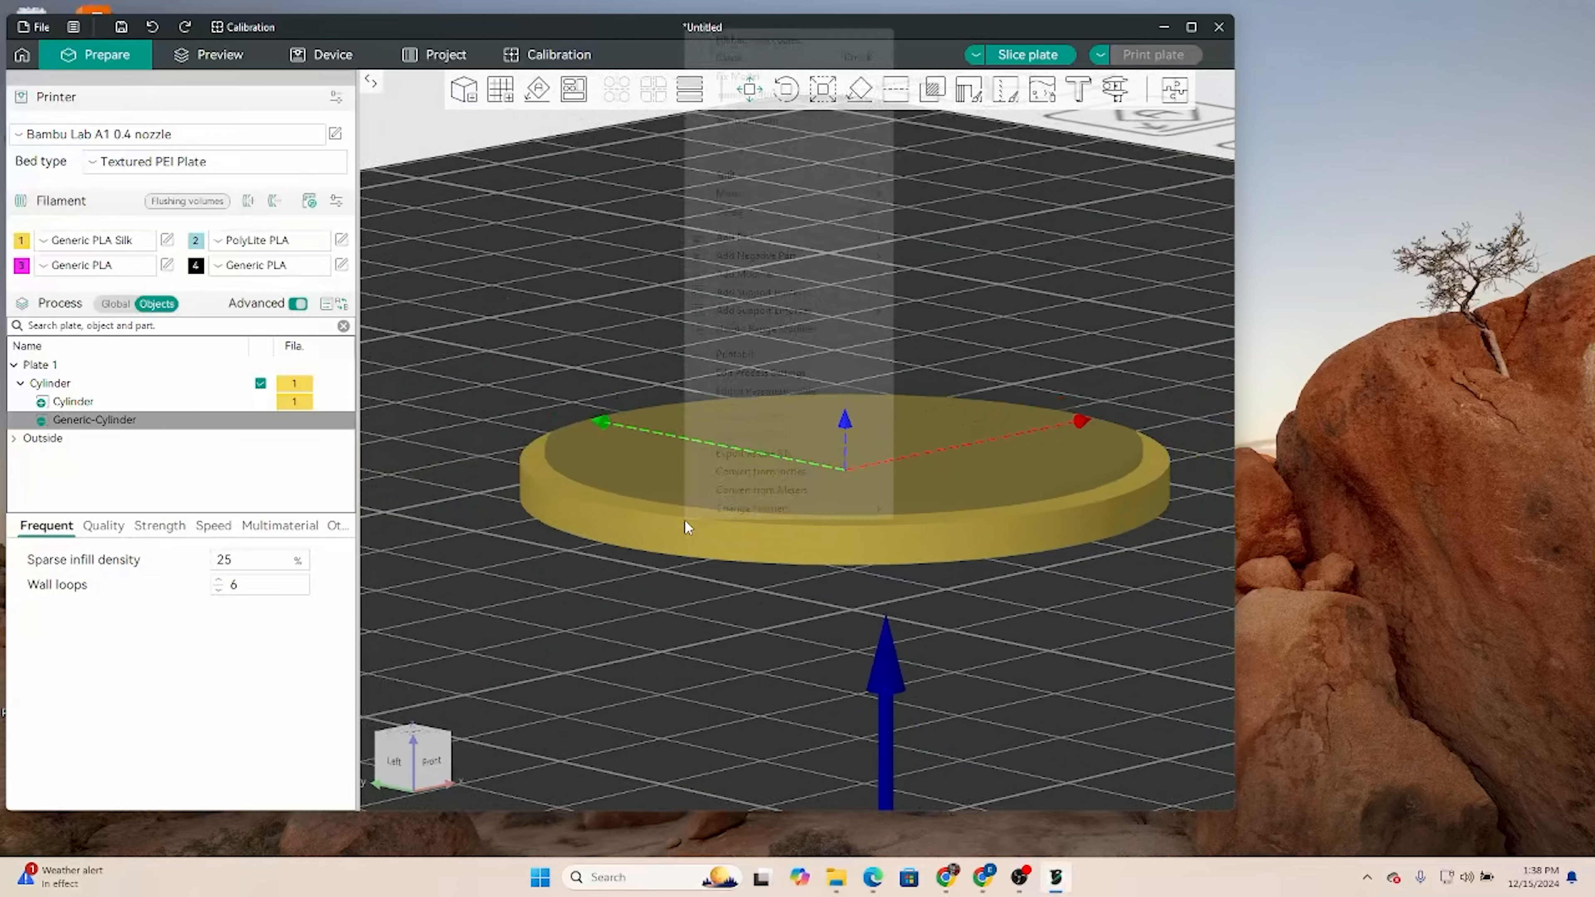
mouse_move(785, 175)
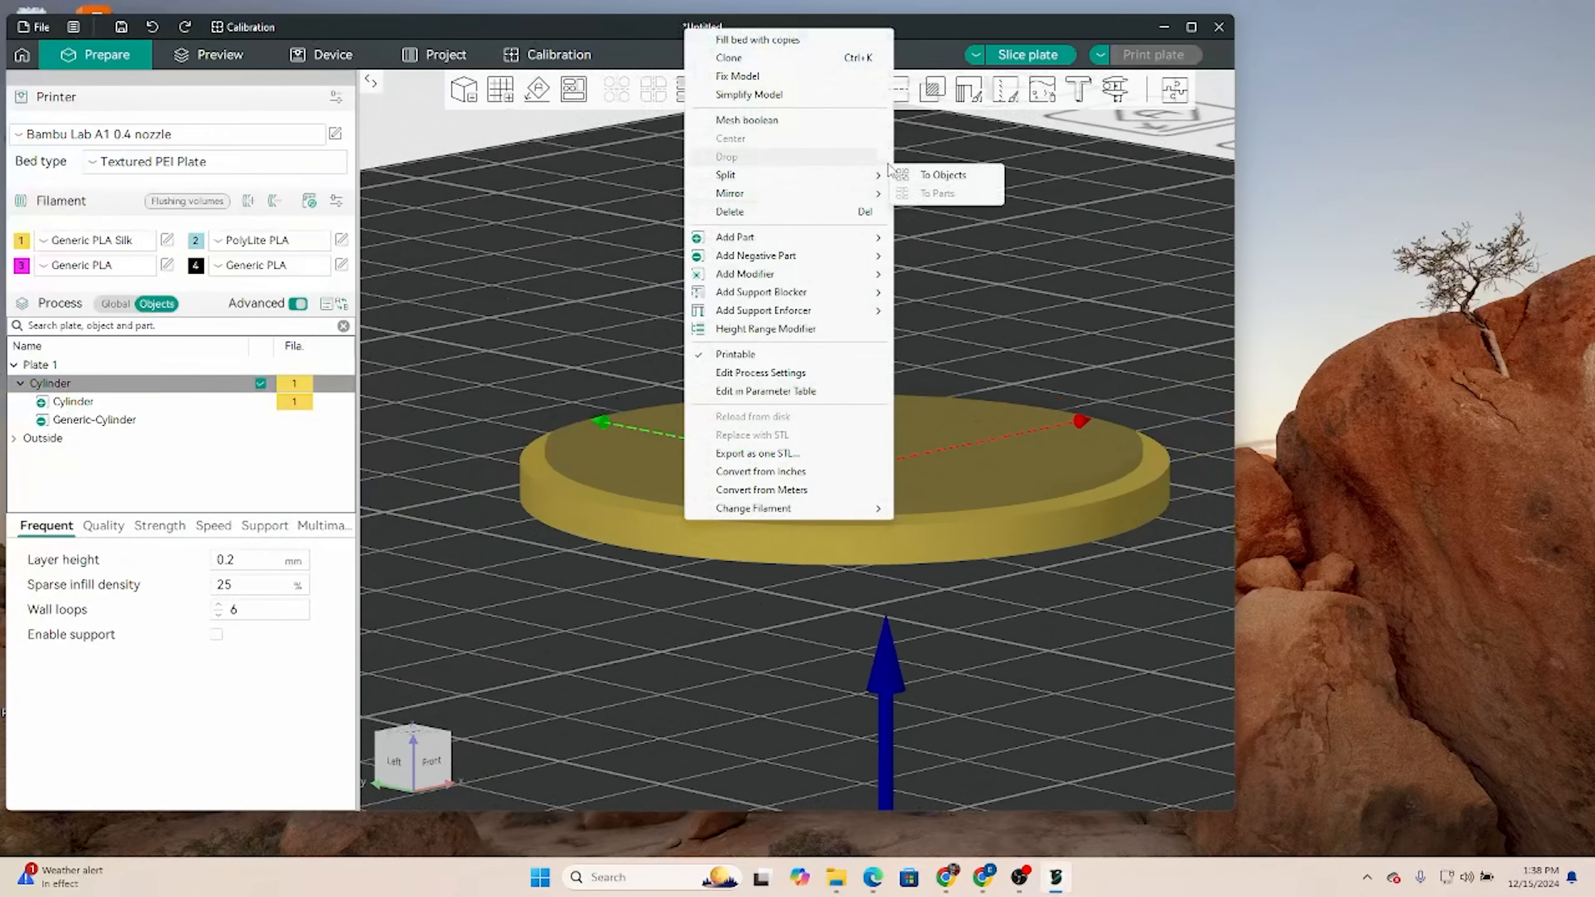
click(942, 174)
click(725, 480)
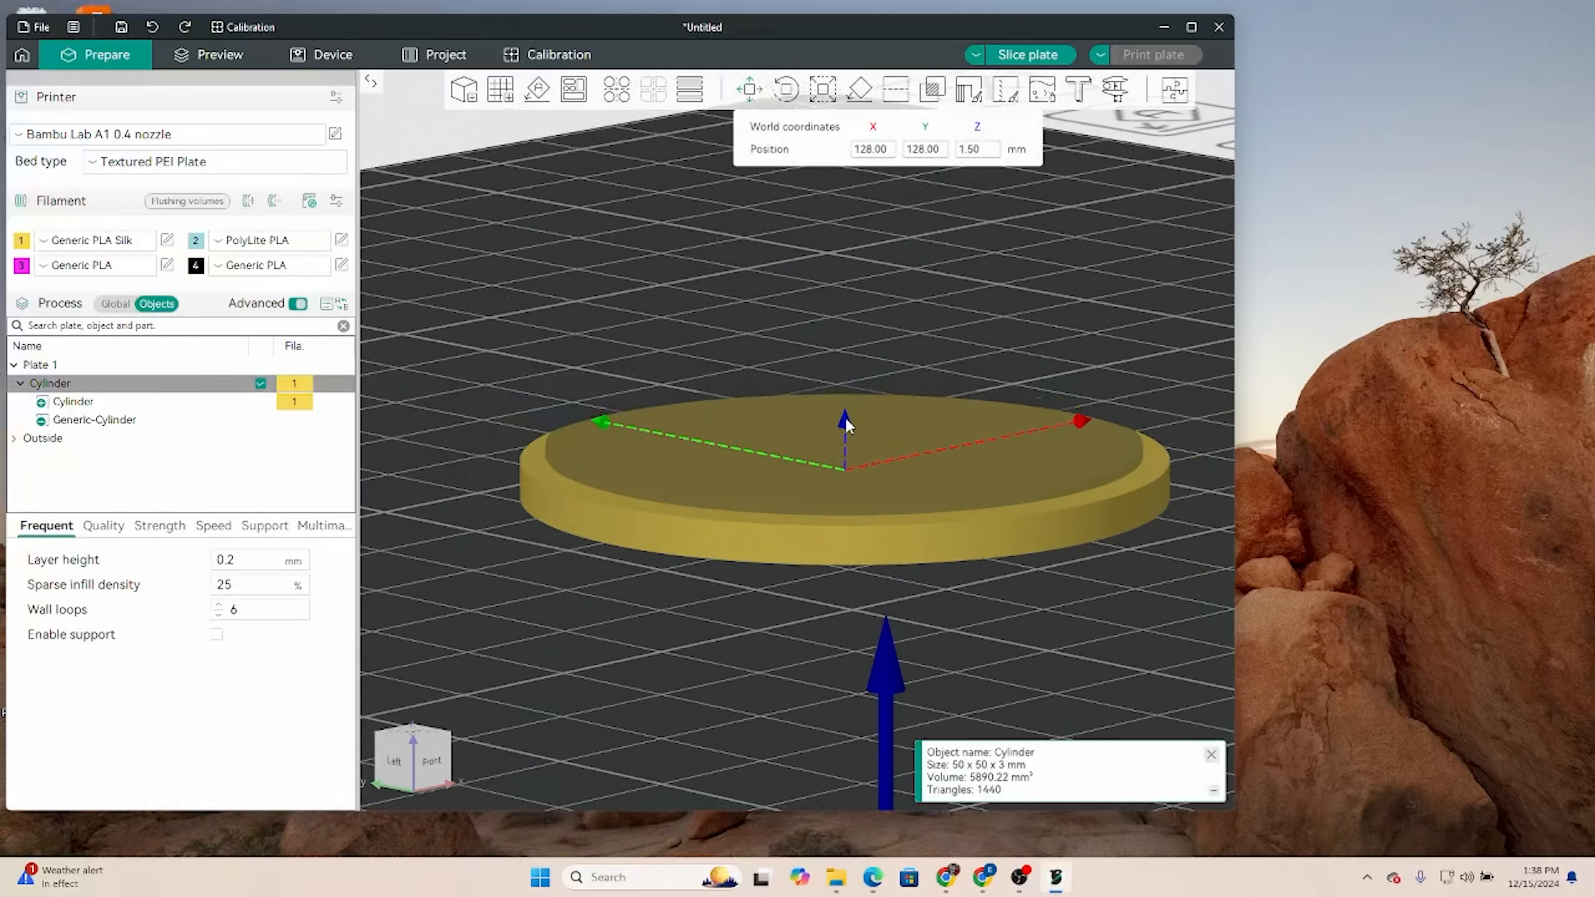
drag(846, 432, 844, 440)
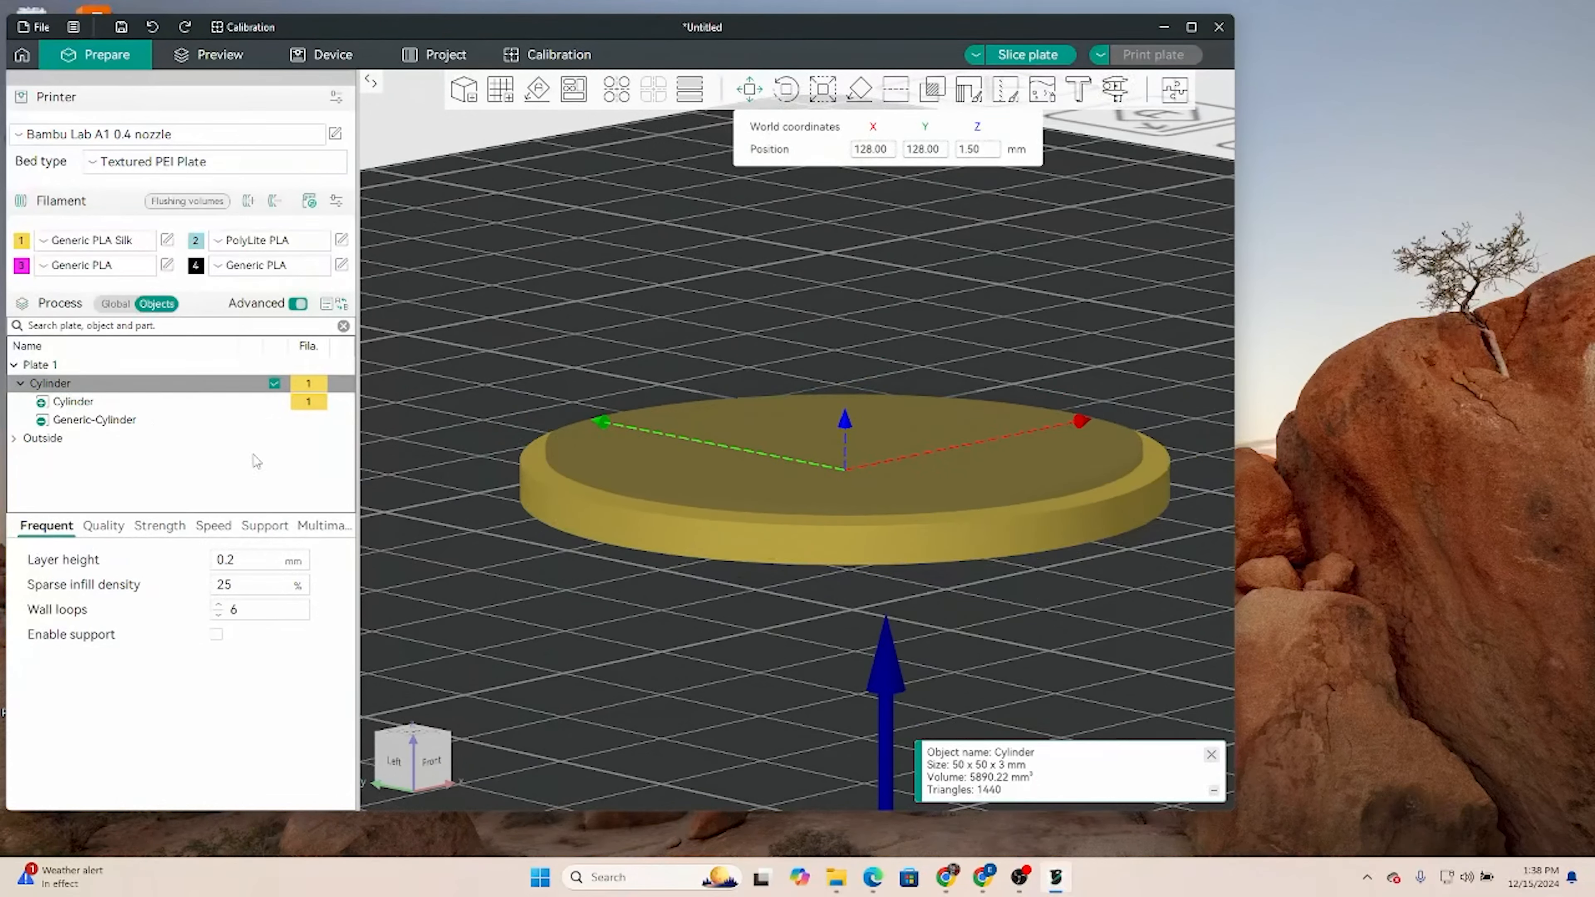
- Select the negative cylinder part and lower it further into the disc, to about Z 1.16 mm
click(150, 419)
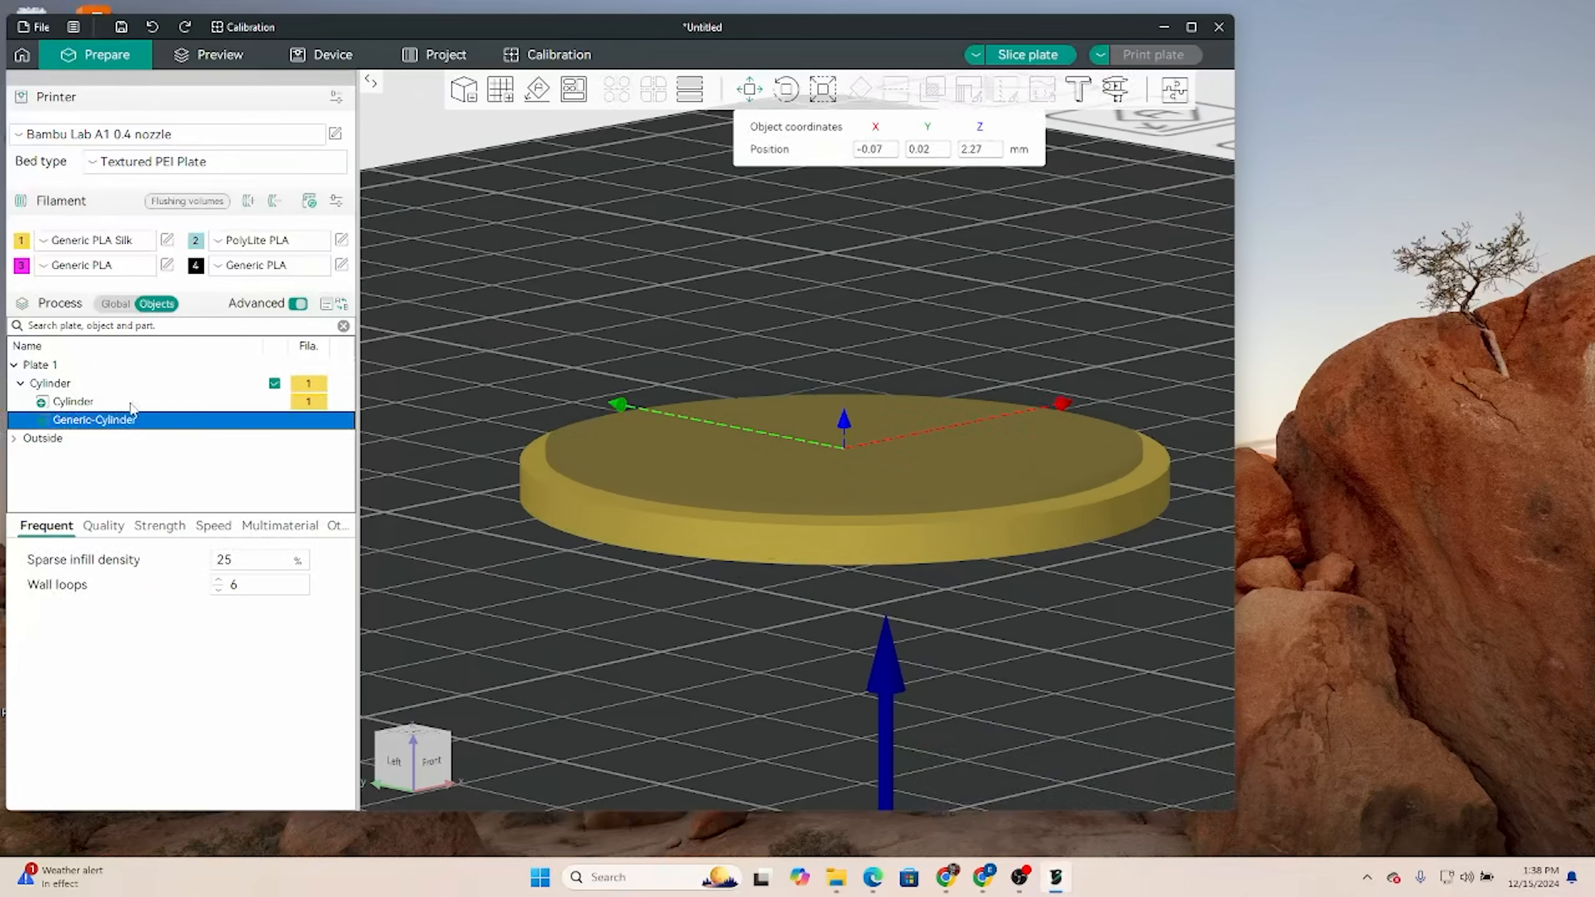
right_click(121, 413)
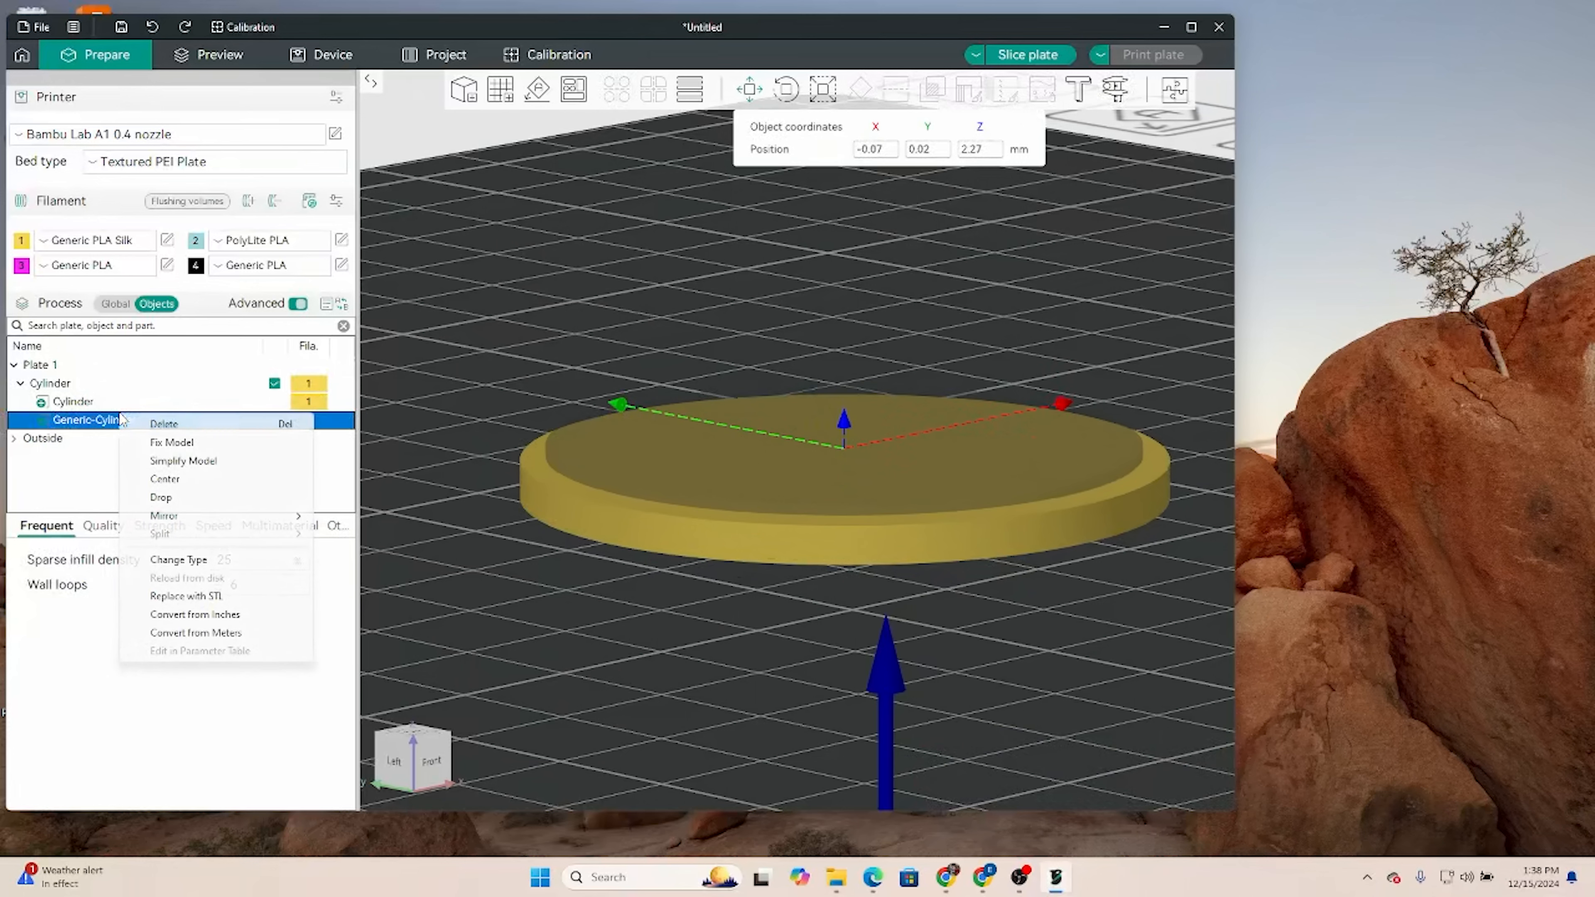
click(133, 466)
right_click(167, 420)
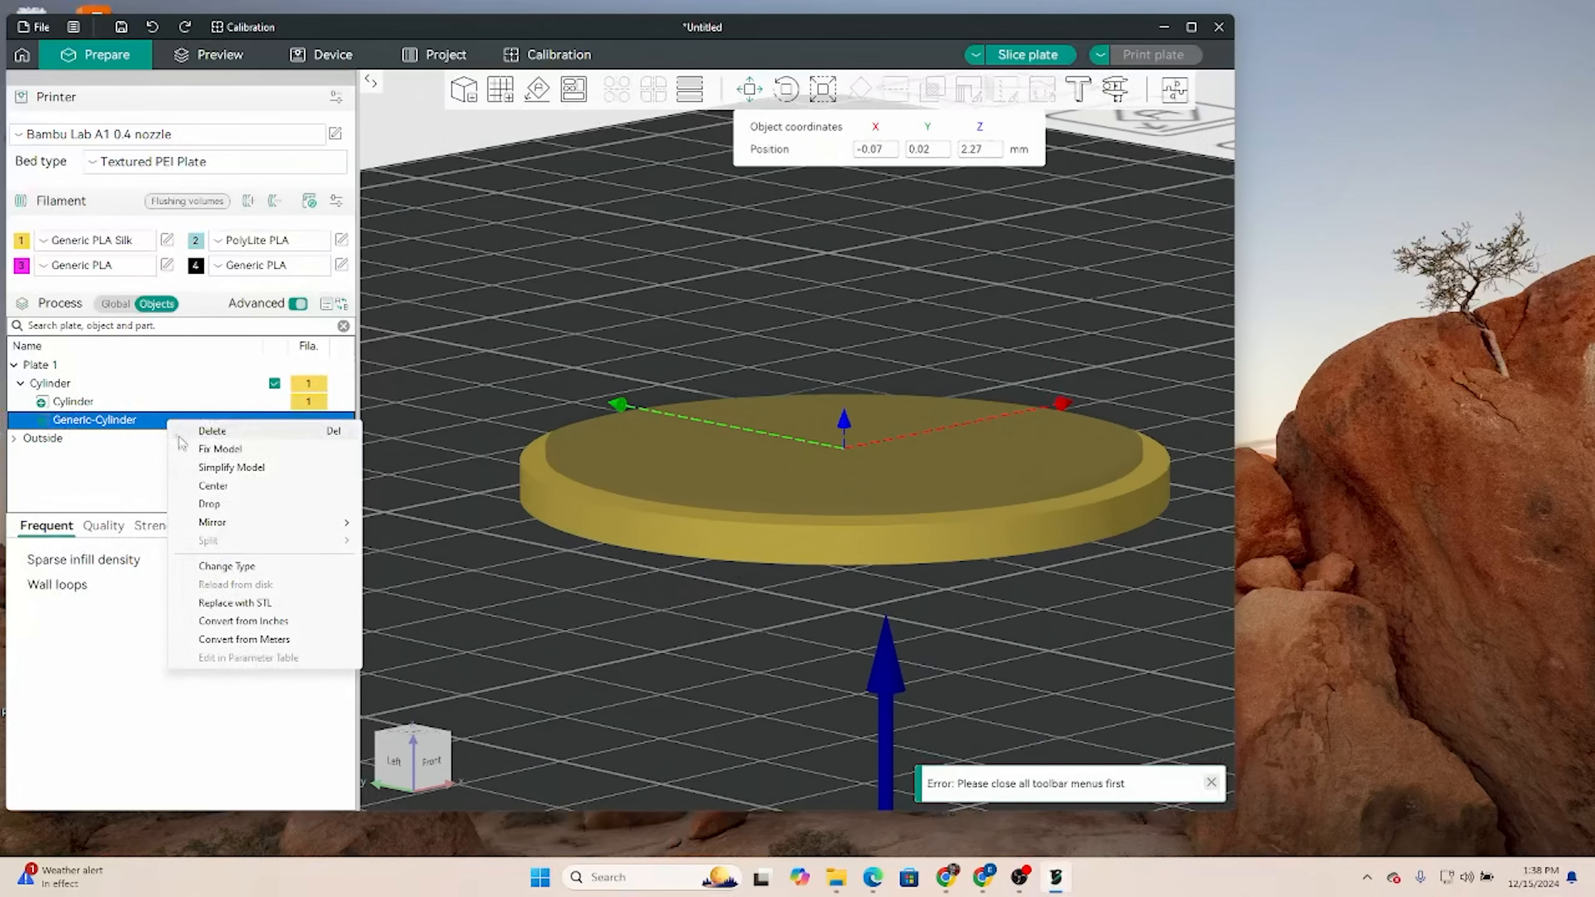
click(842, 420)
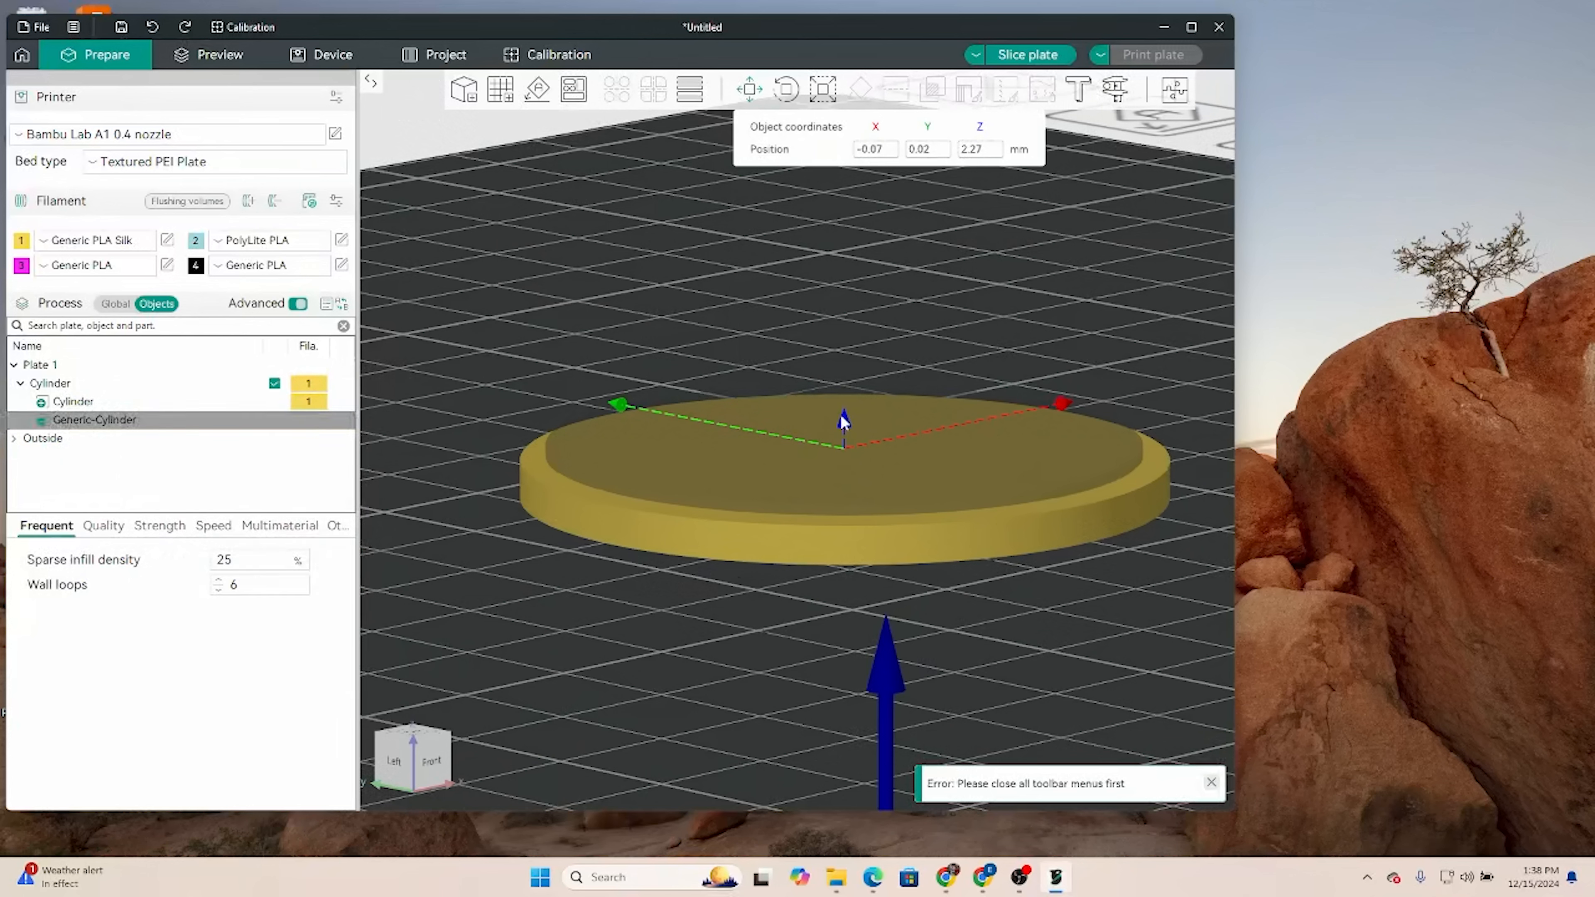
drag(843, 420, 842, 448)
scroll(786, 633, up, 3)
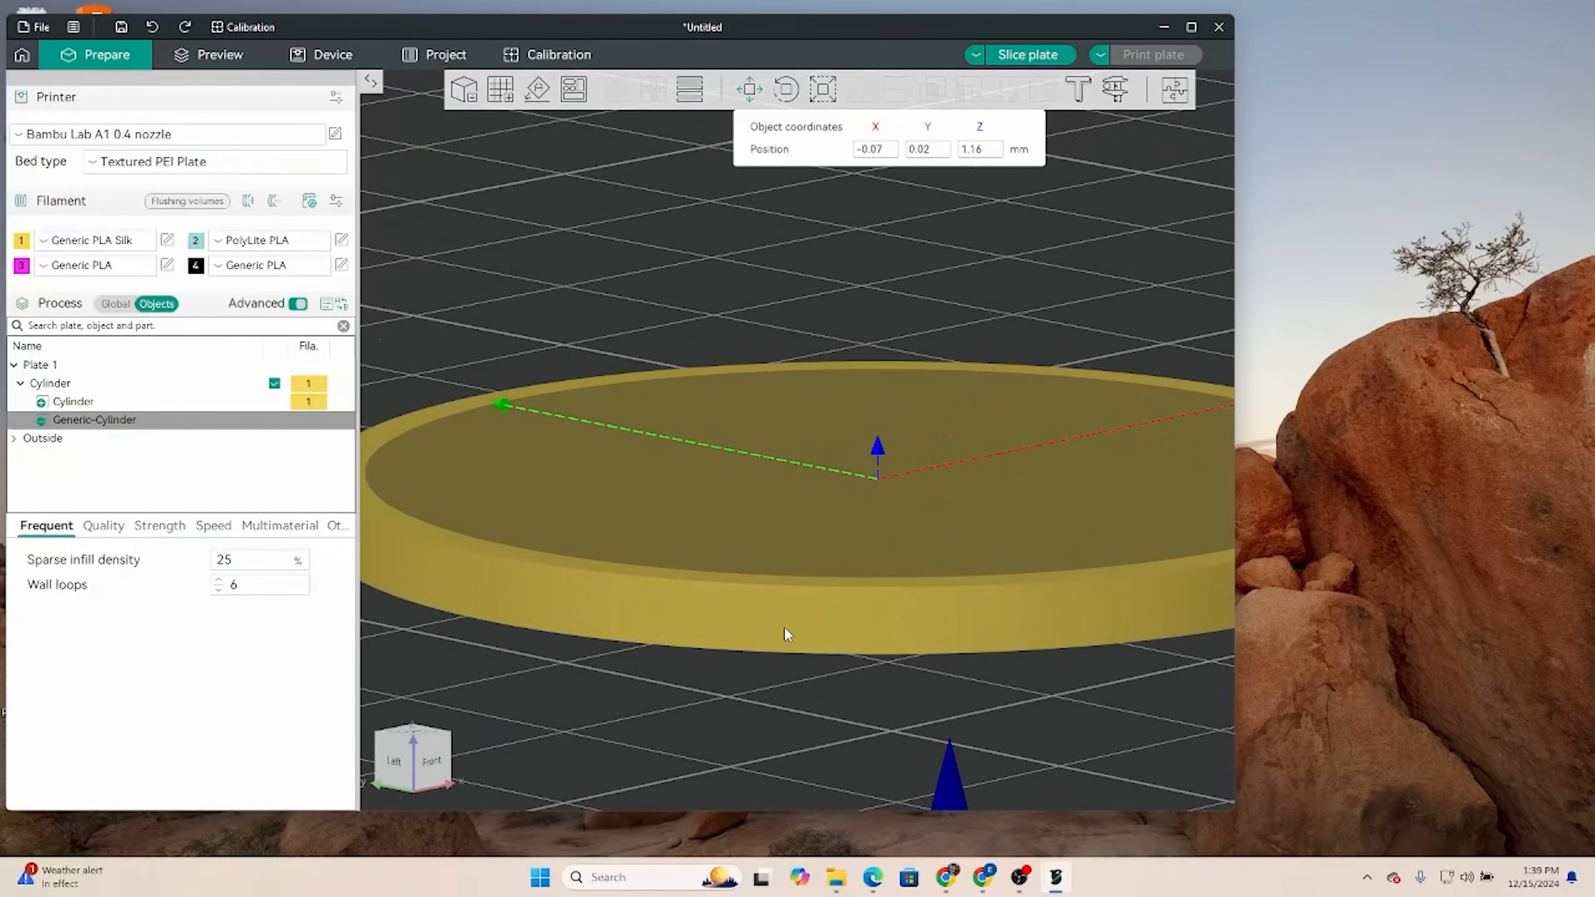
scroll(790, 645, down, 3)
- Shift the negative cylinder slightly along X to about 0.15 mm
drag(793, 645, 904, 681)
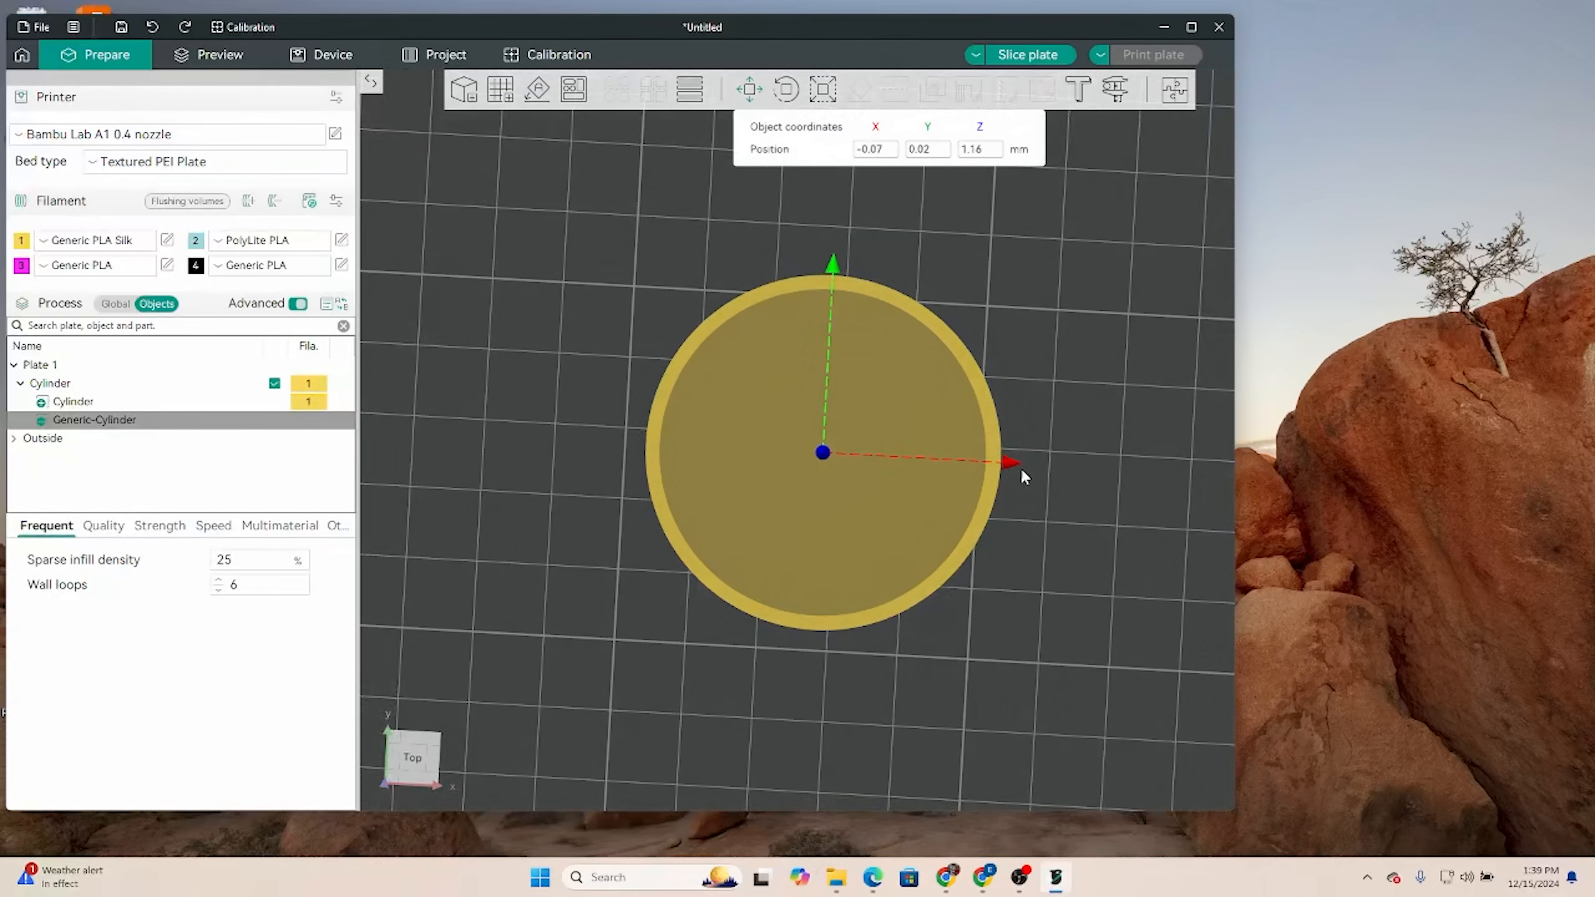
drag(1012, 465, 1007, 466)
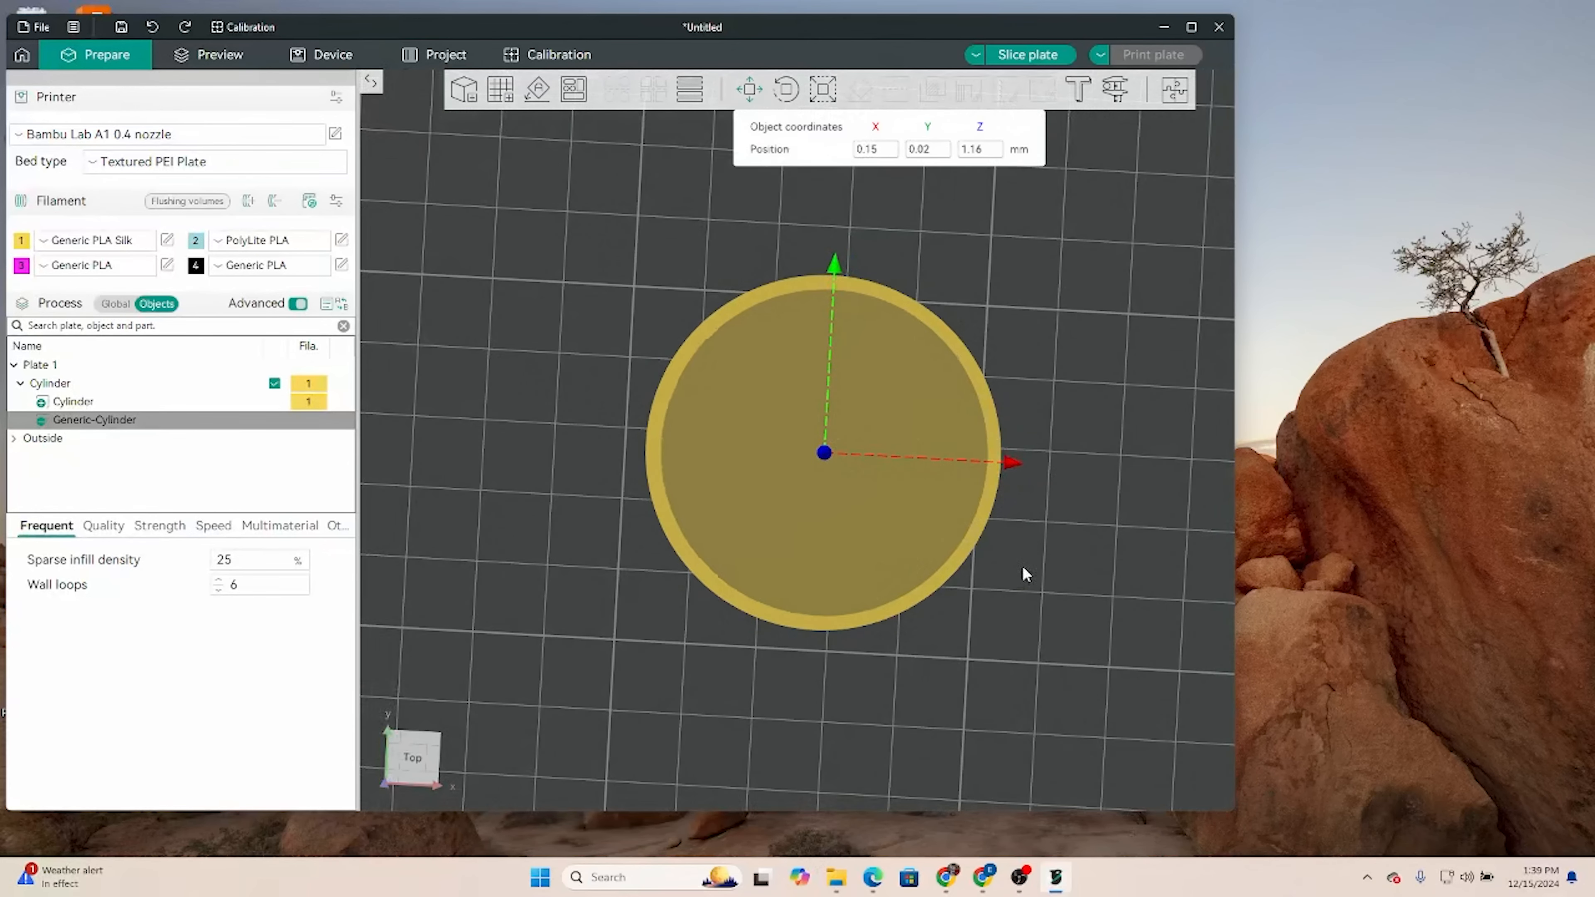
click(1026, 583)
- Slice the plate to check the recessed coin, and return to the model preparation view
mouse_move(1026, 584)
mouse_down()
mouse_move(1035, 539)
mouse_move(1084, 526)
mouse_move(1091, 546)
mouse_move(1005, 562)
mouse_move(936, 539)
mouse_move(1006, 569)
mouse_up()
click(1055, 56)
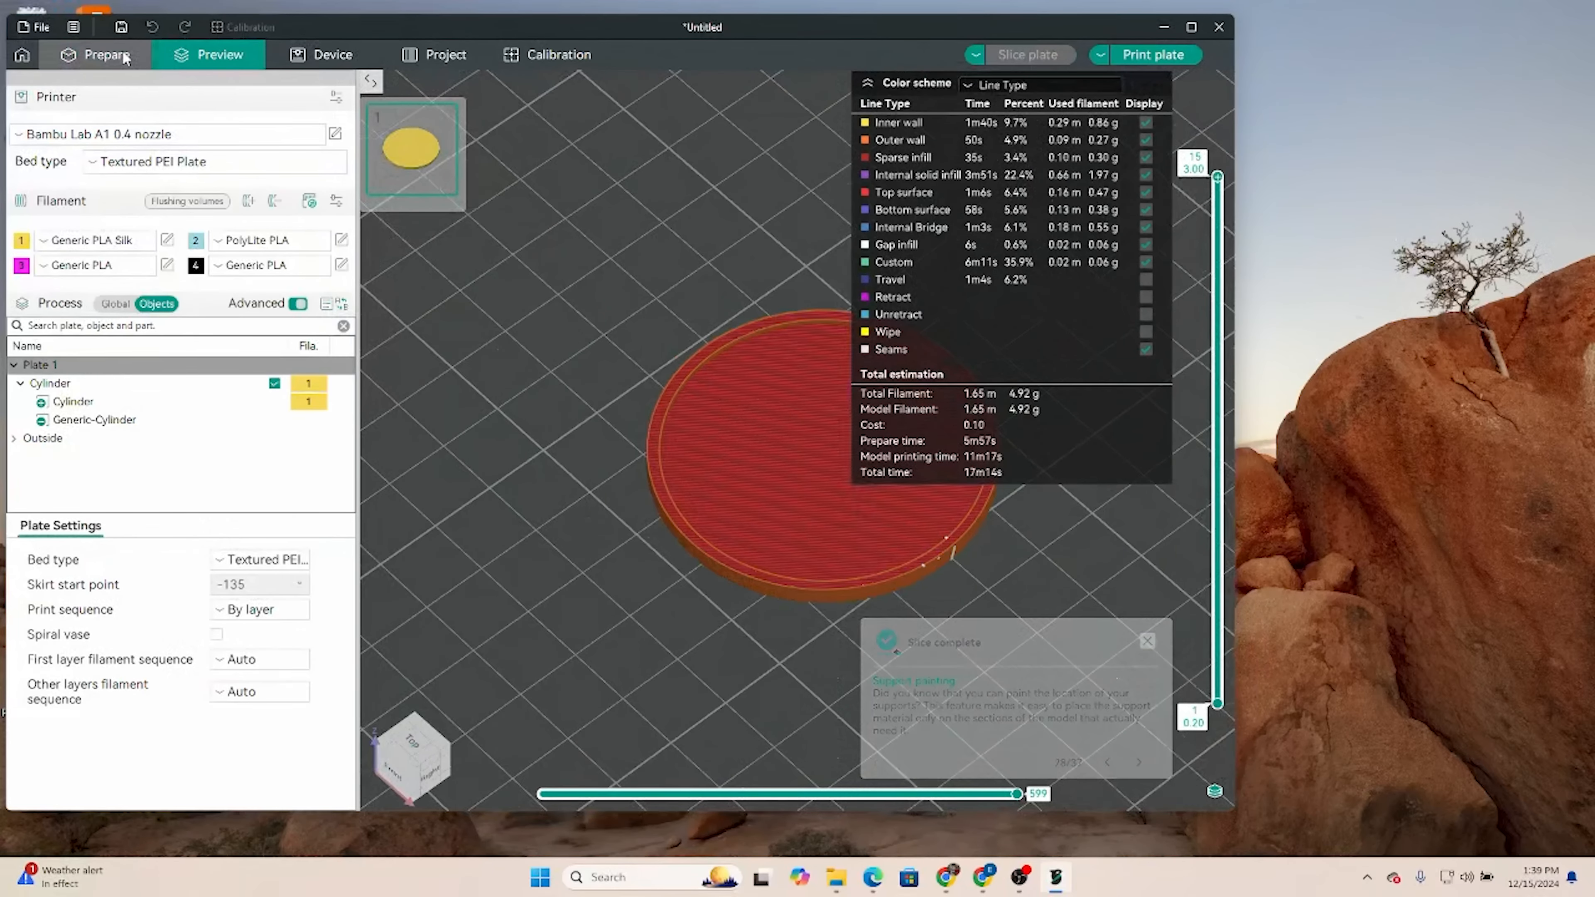
click(125, 58)
- Export the coin as one STL to the Video Files folder, replacing the existing RowdyCoinBlank.stl
click(870, 476)
right_click(872, 478)
click(798, 637)
click(722, 646)
right_click(774, 579)
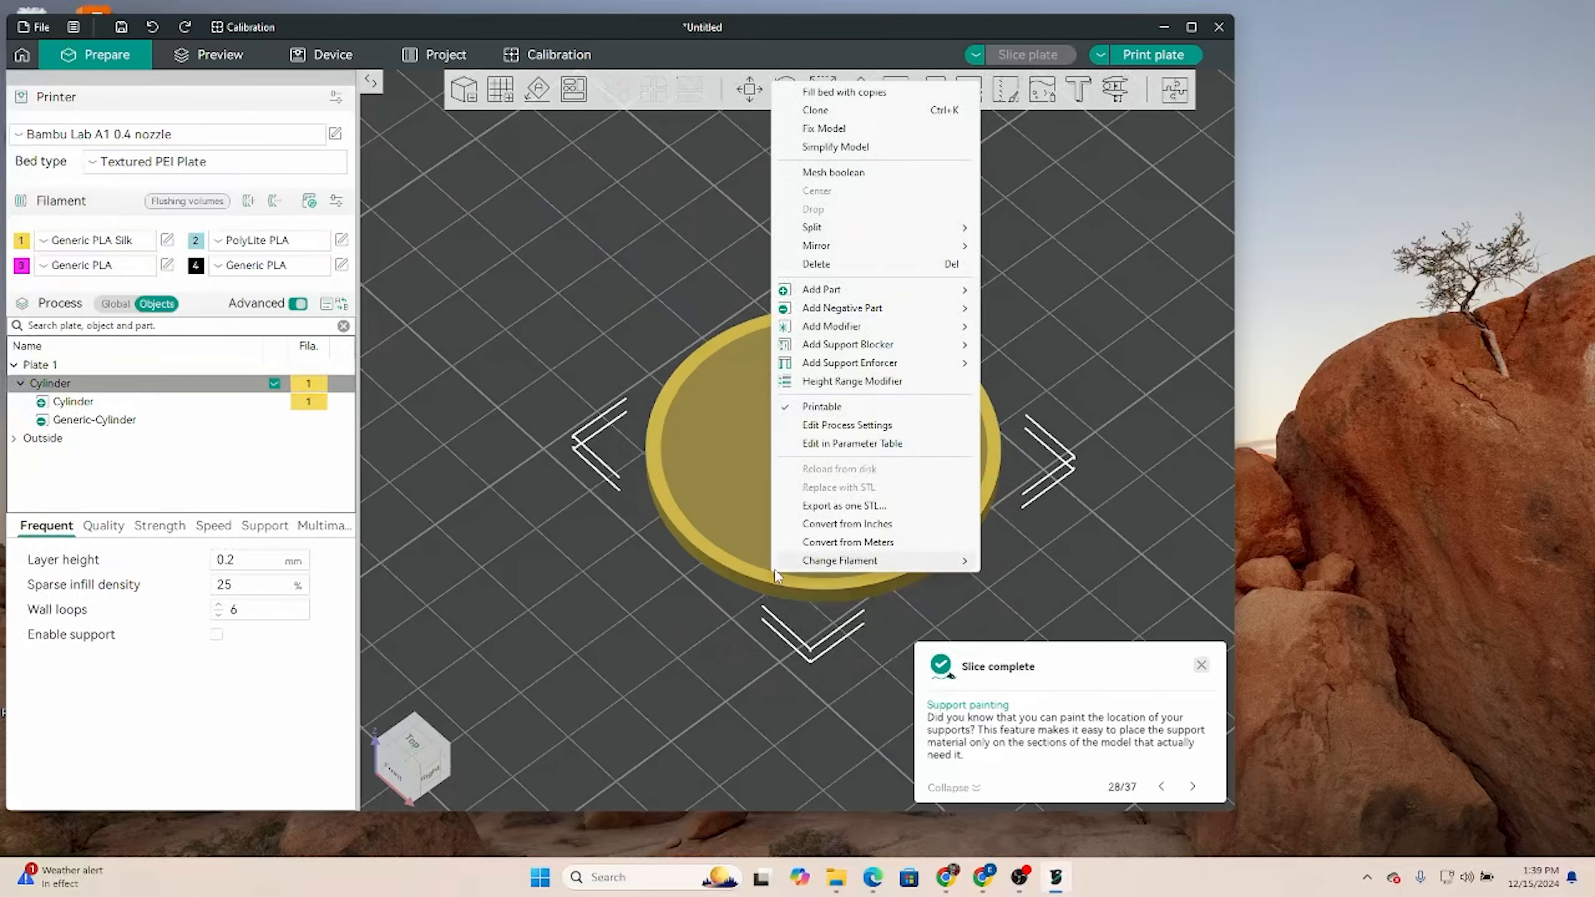
click(875, 510)
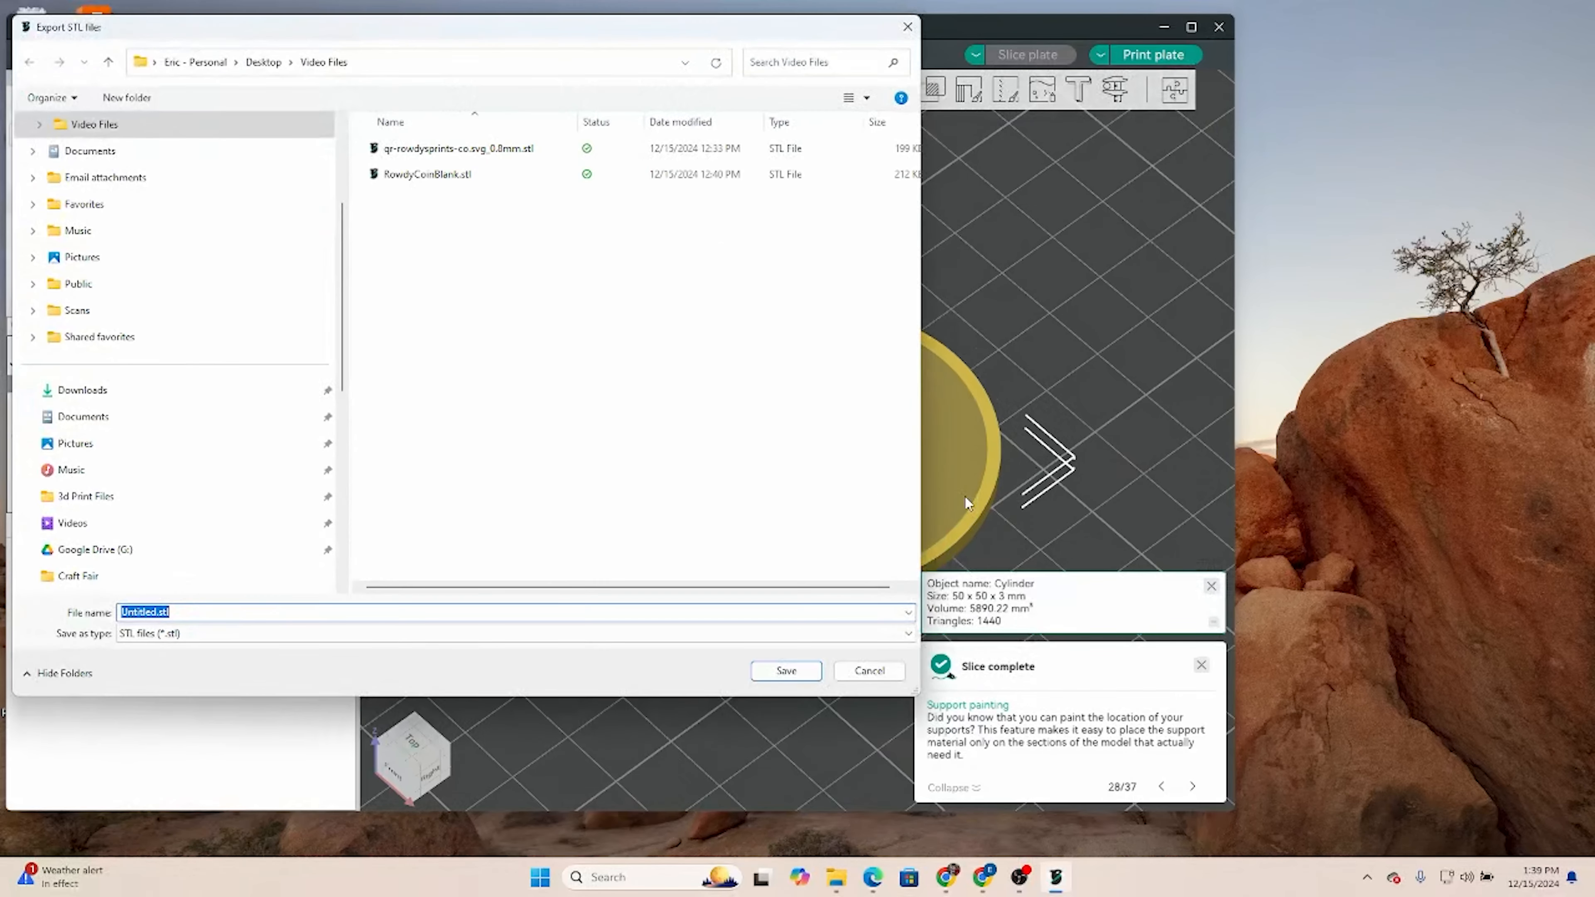
click(448, 179)
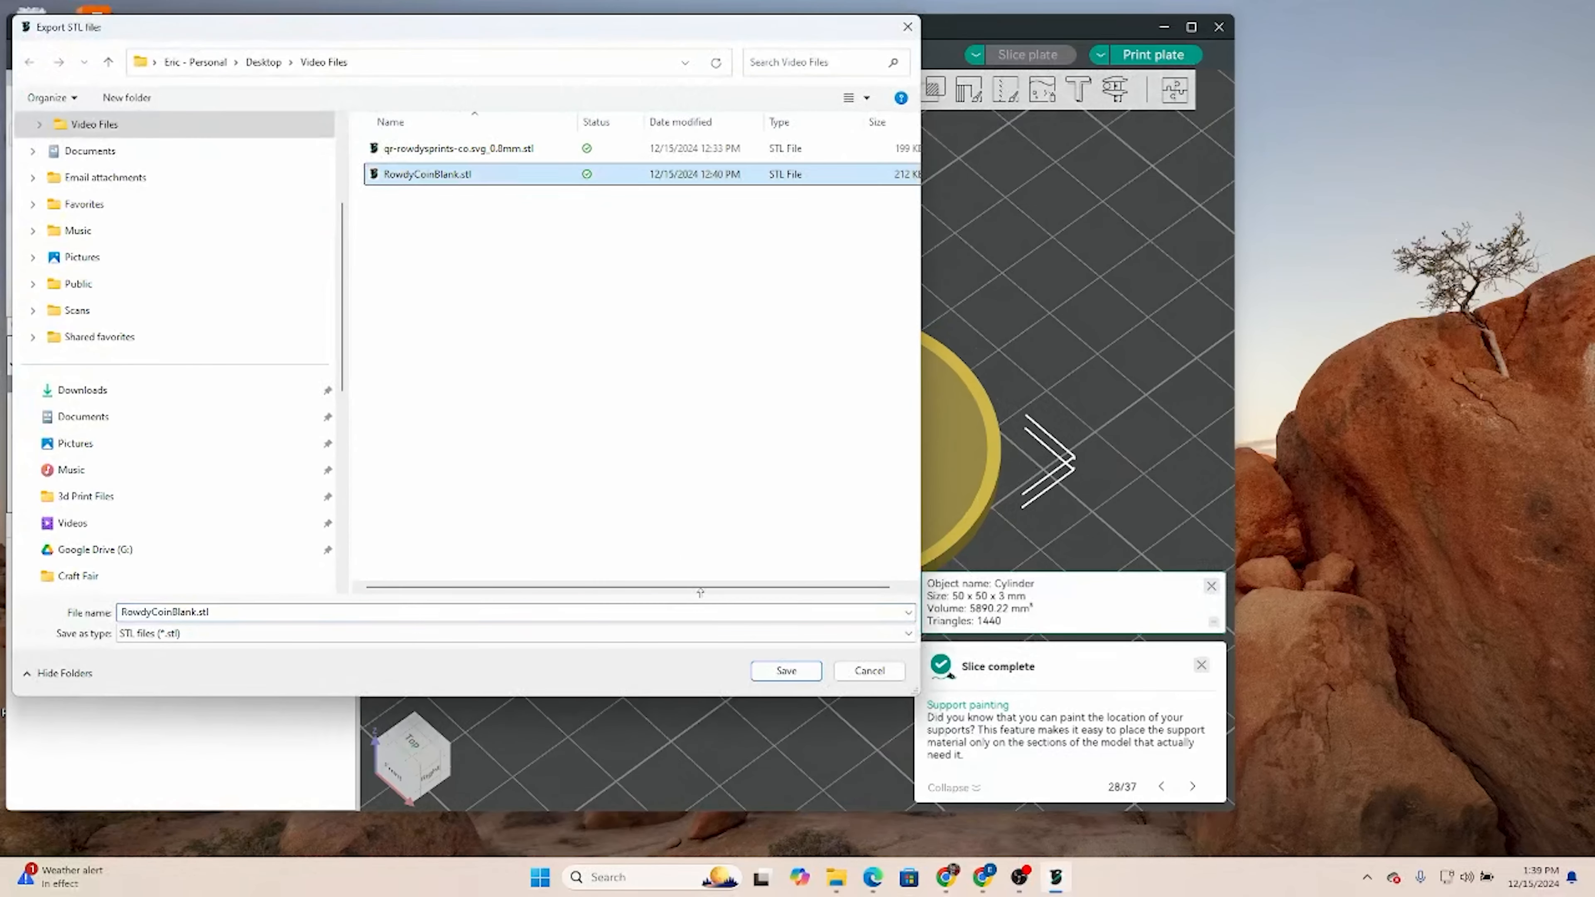
click(793, 671)
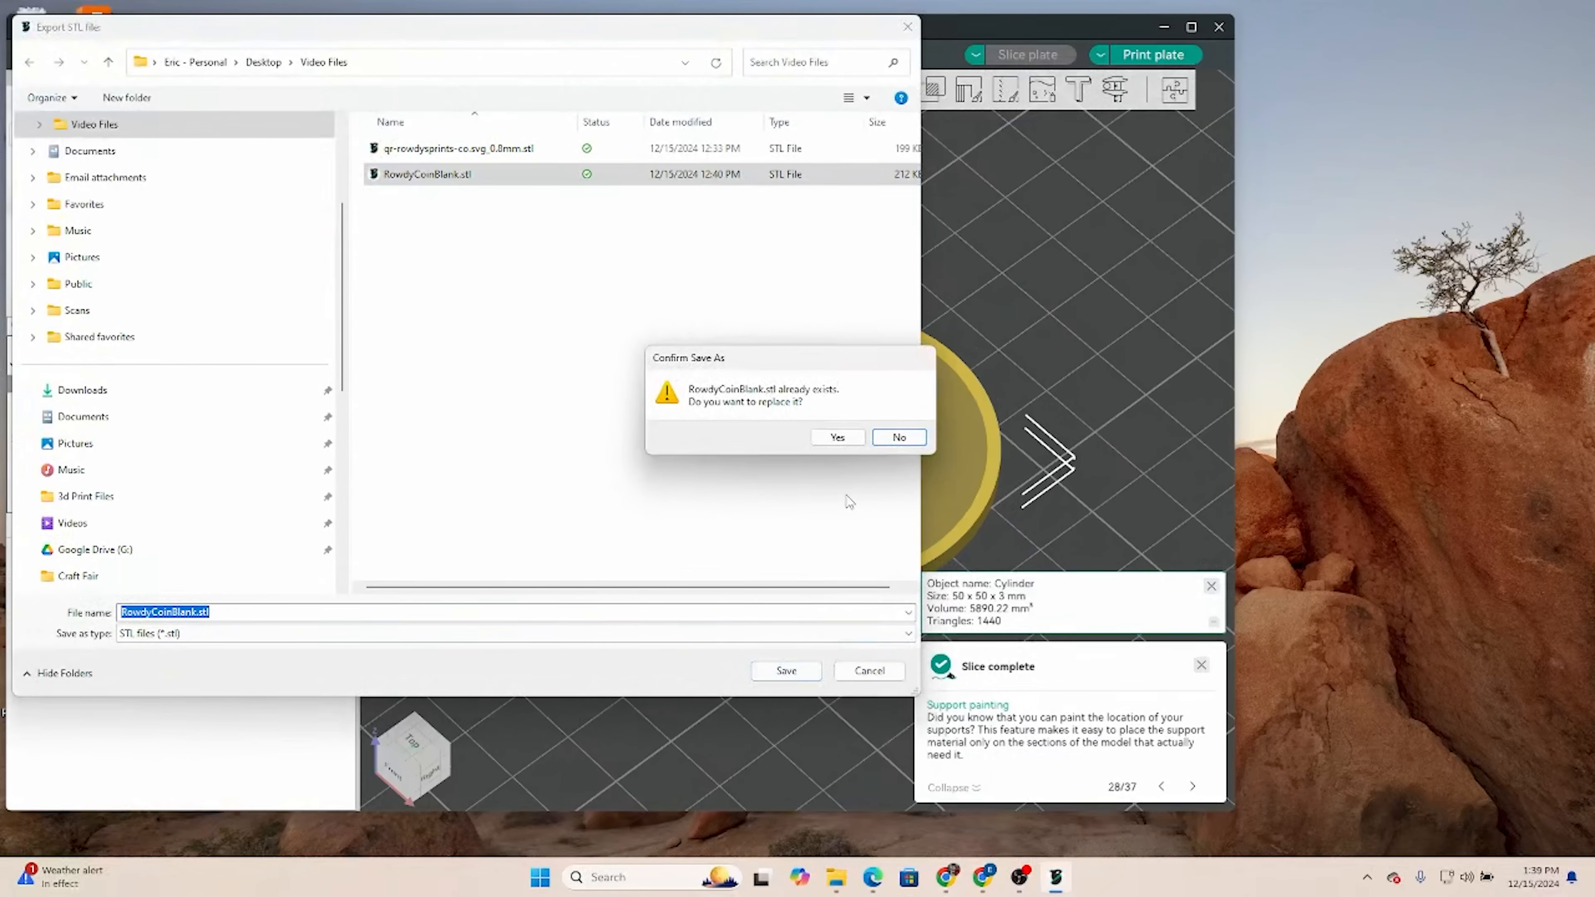
click(832, 435)
click(1089, 349)
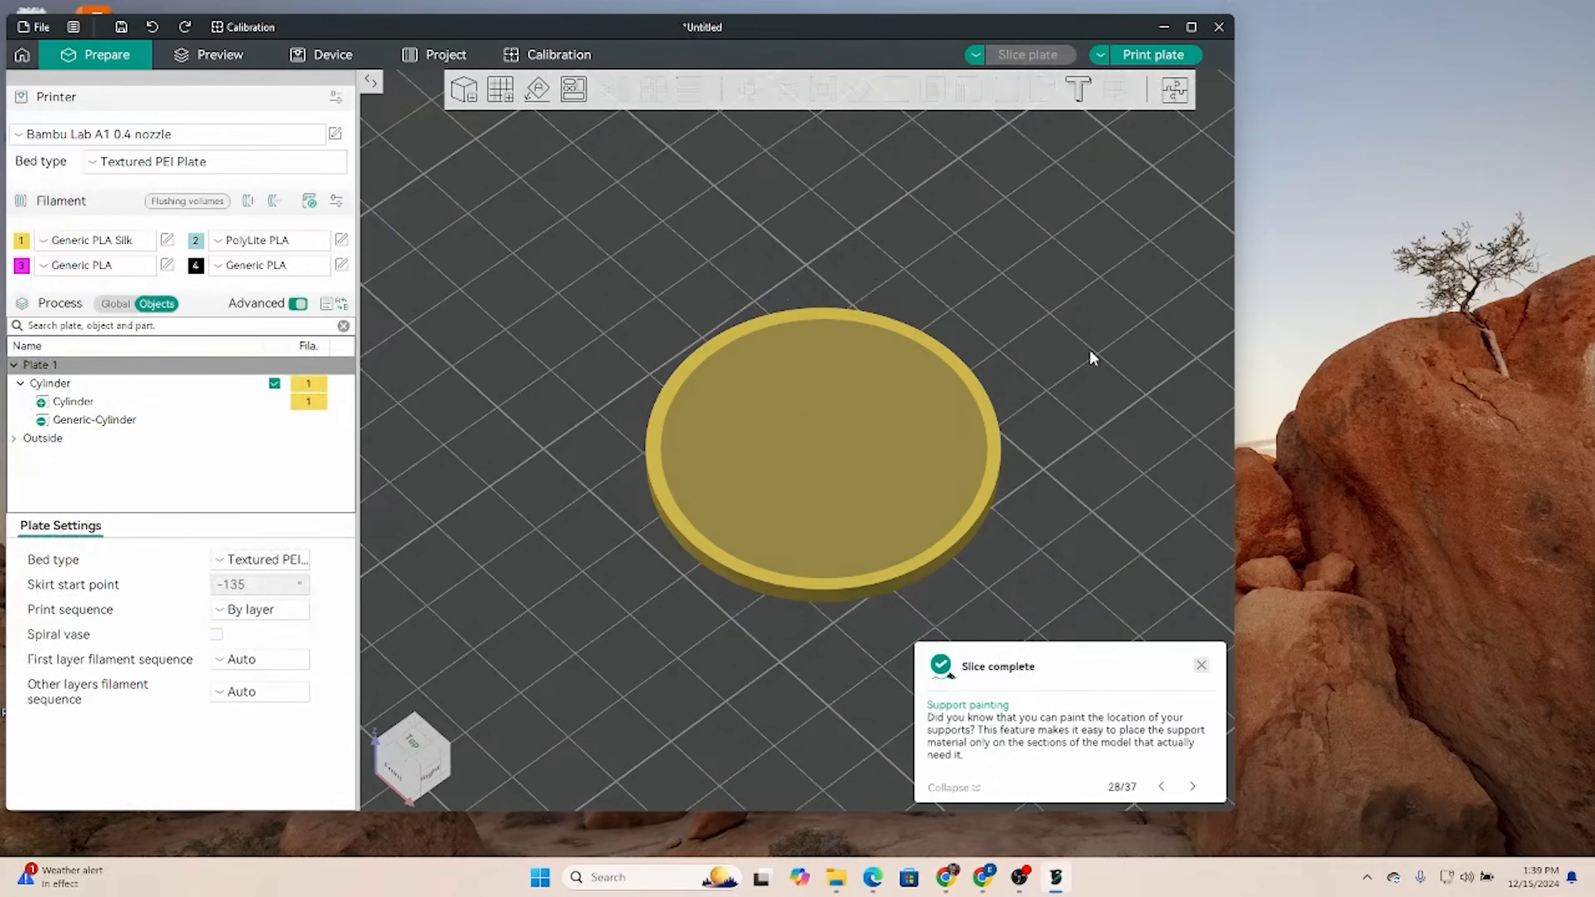
- Import RowdyCoinBlank.stl from the Video Files folder onto the plate
scroll(1082, 355, down, 8)
mouse_move(914, 531)
mouse_down()
mouse_move(896, 558)
mouse_move(809, 556)
mouse_move(911, 550)
mouse_move(932, 507)
mouse_move(937, 550)
mouse_up()
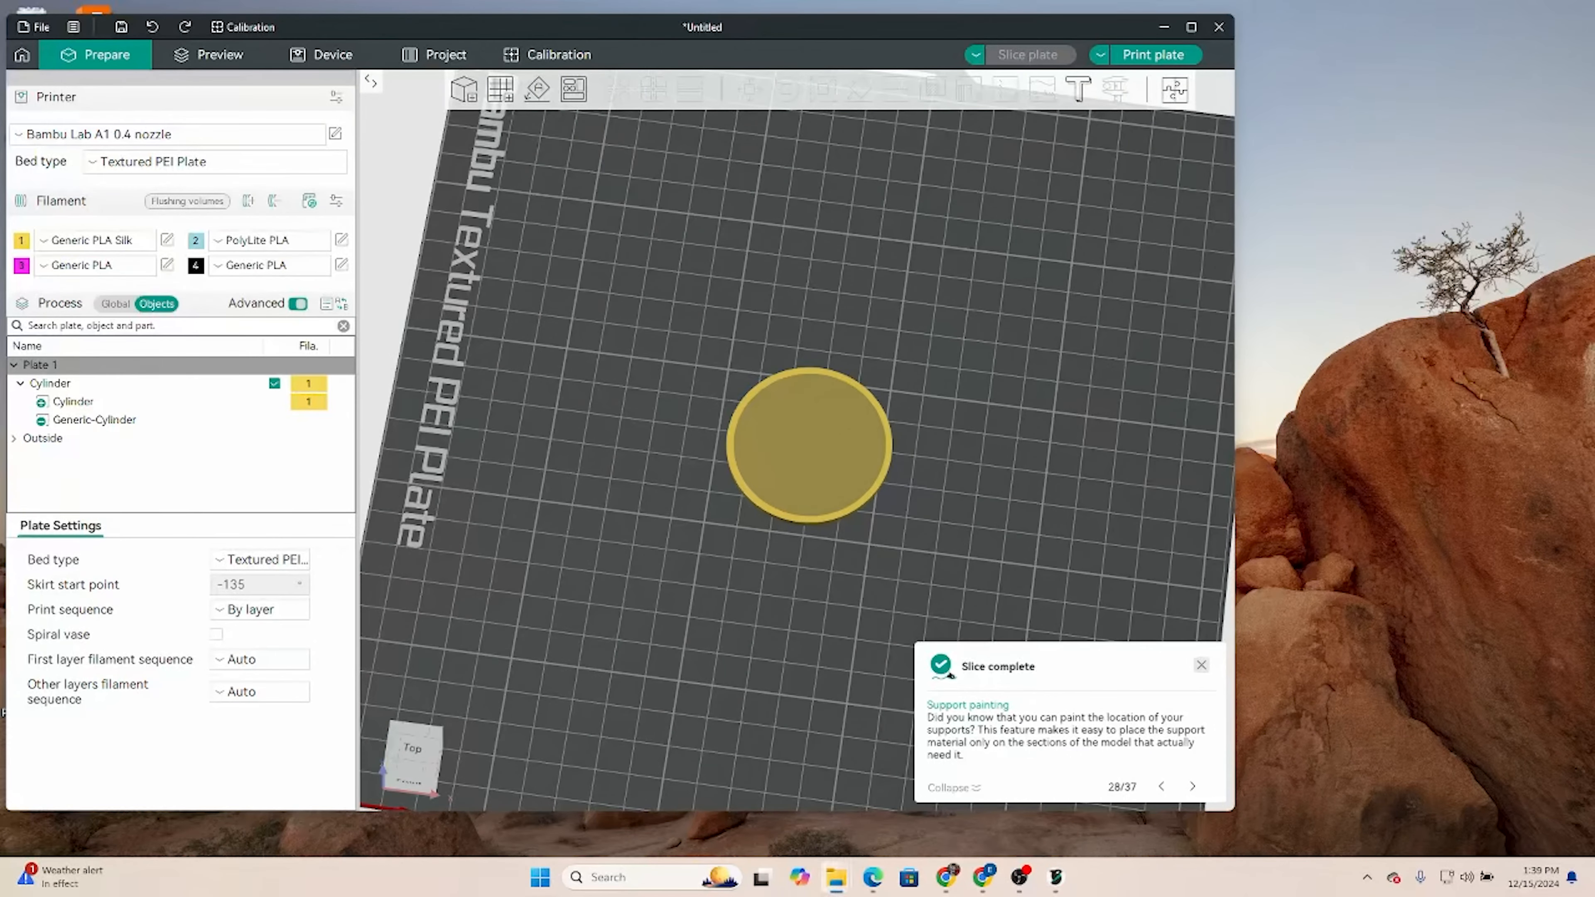
drag(1594, 270, 1097, 61)
drag(1081, 269, 573, 304)
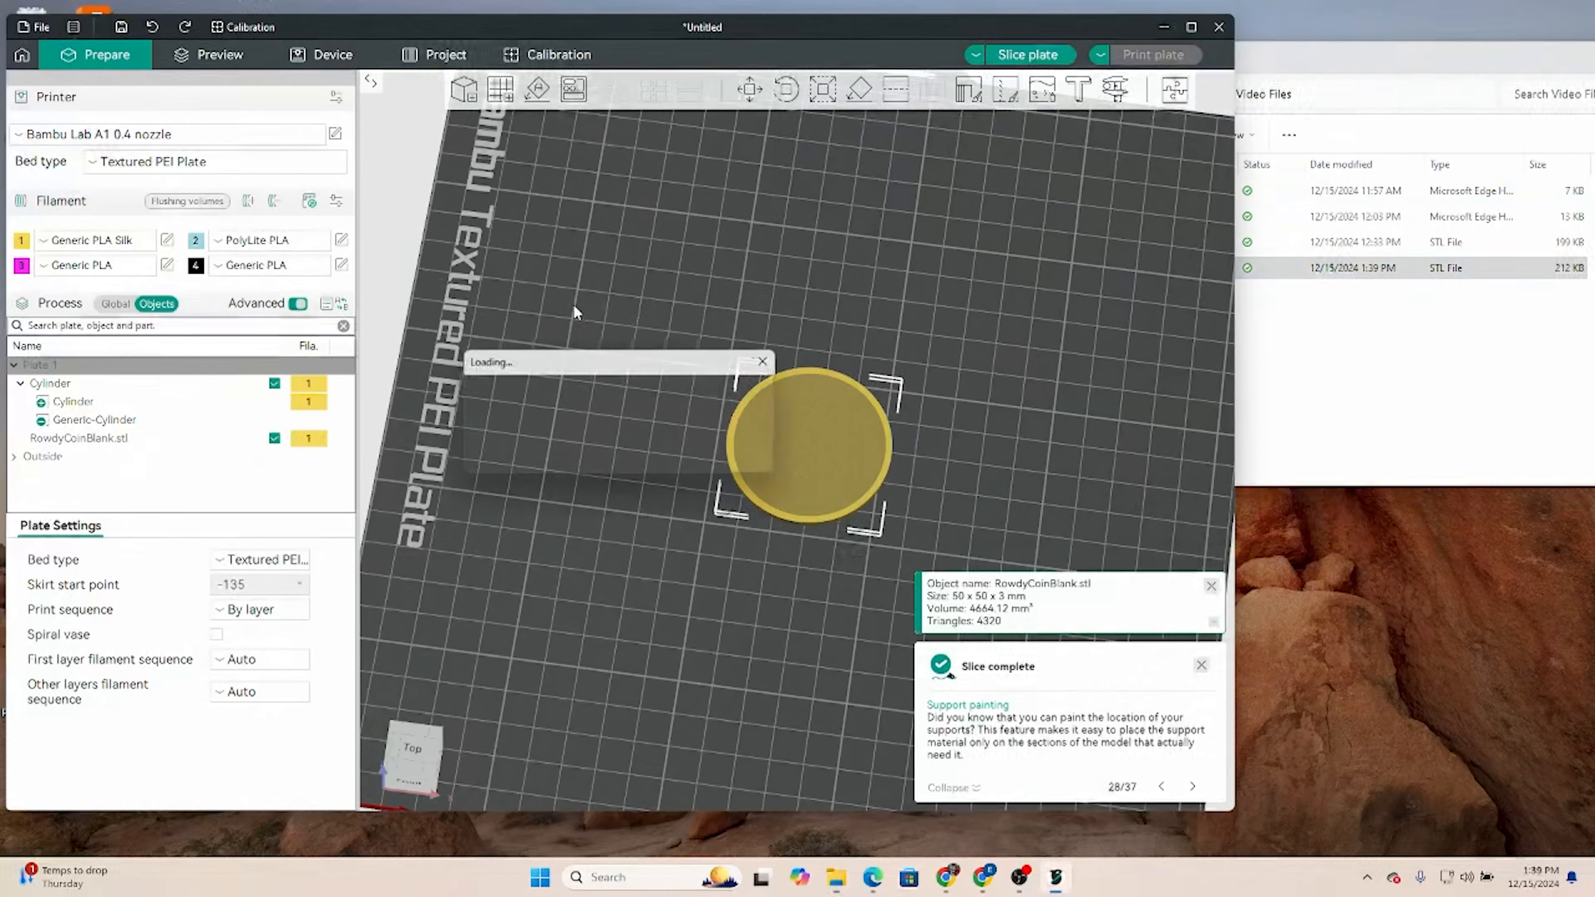
- Separate the imported coin blank from the original cylinder object and delete the original, leaving the coin in the plate's back left area
drag(769, 486, 697, 273)
key(Delete)
drag(739, 410, 743, 384)
right_drag(743, 384, 741, 458)
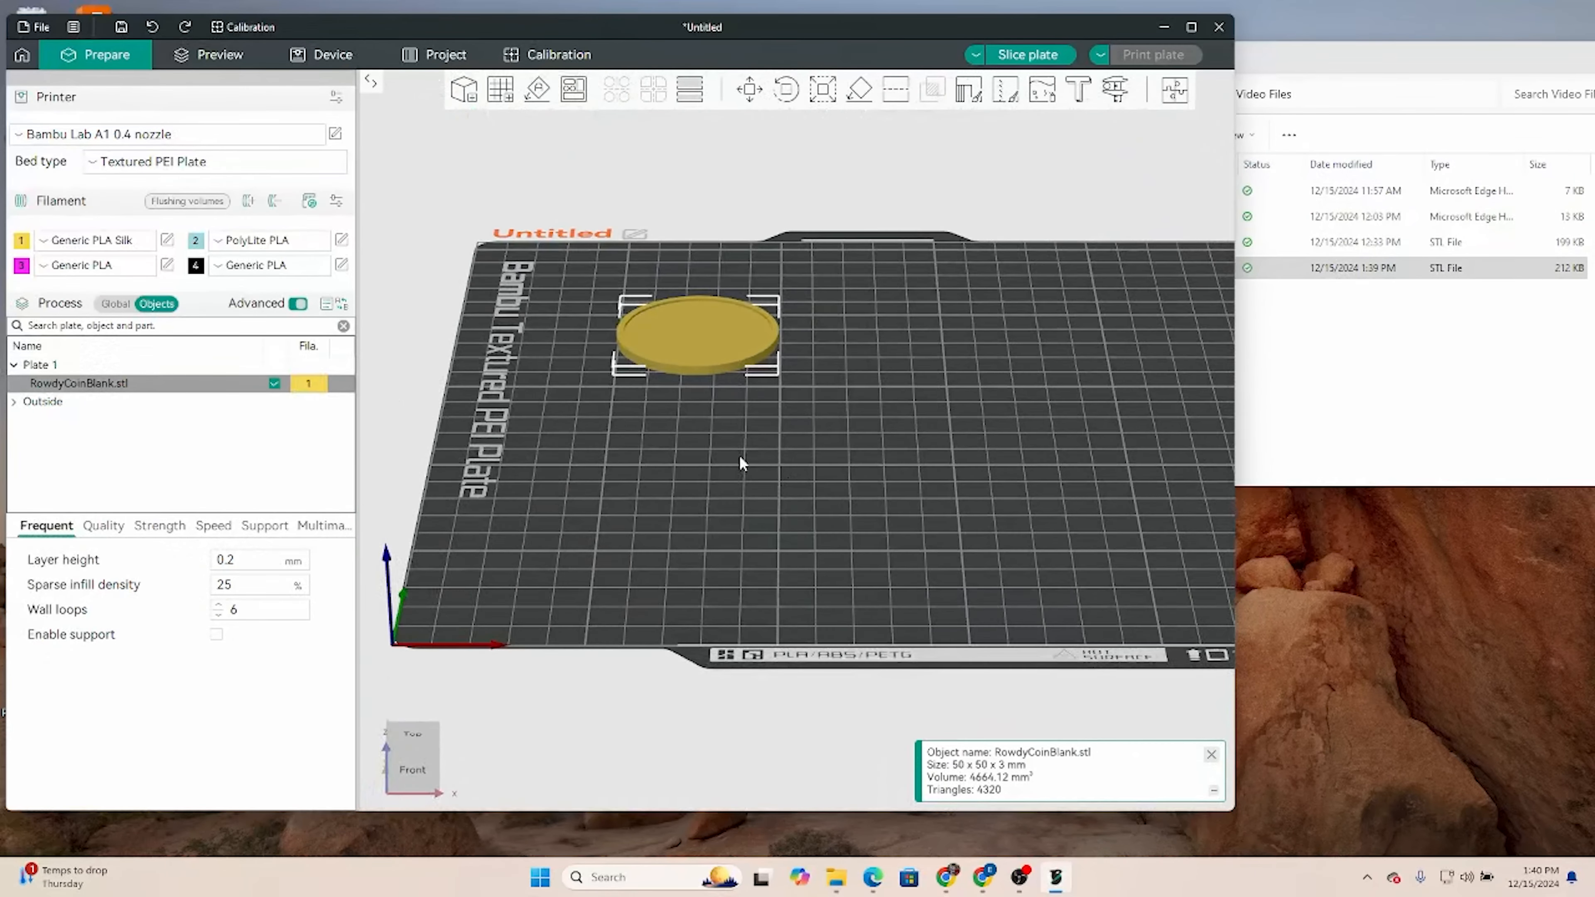
scroll(690, 361, up, 7)
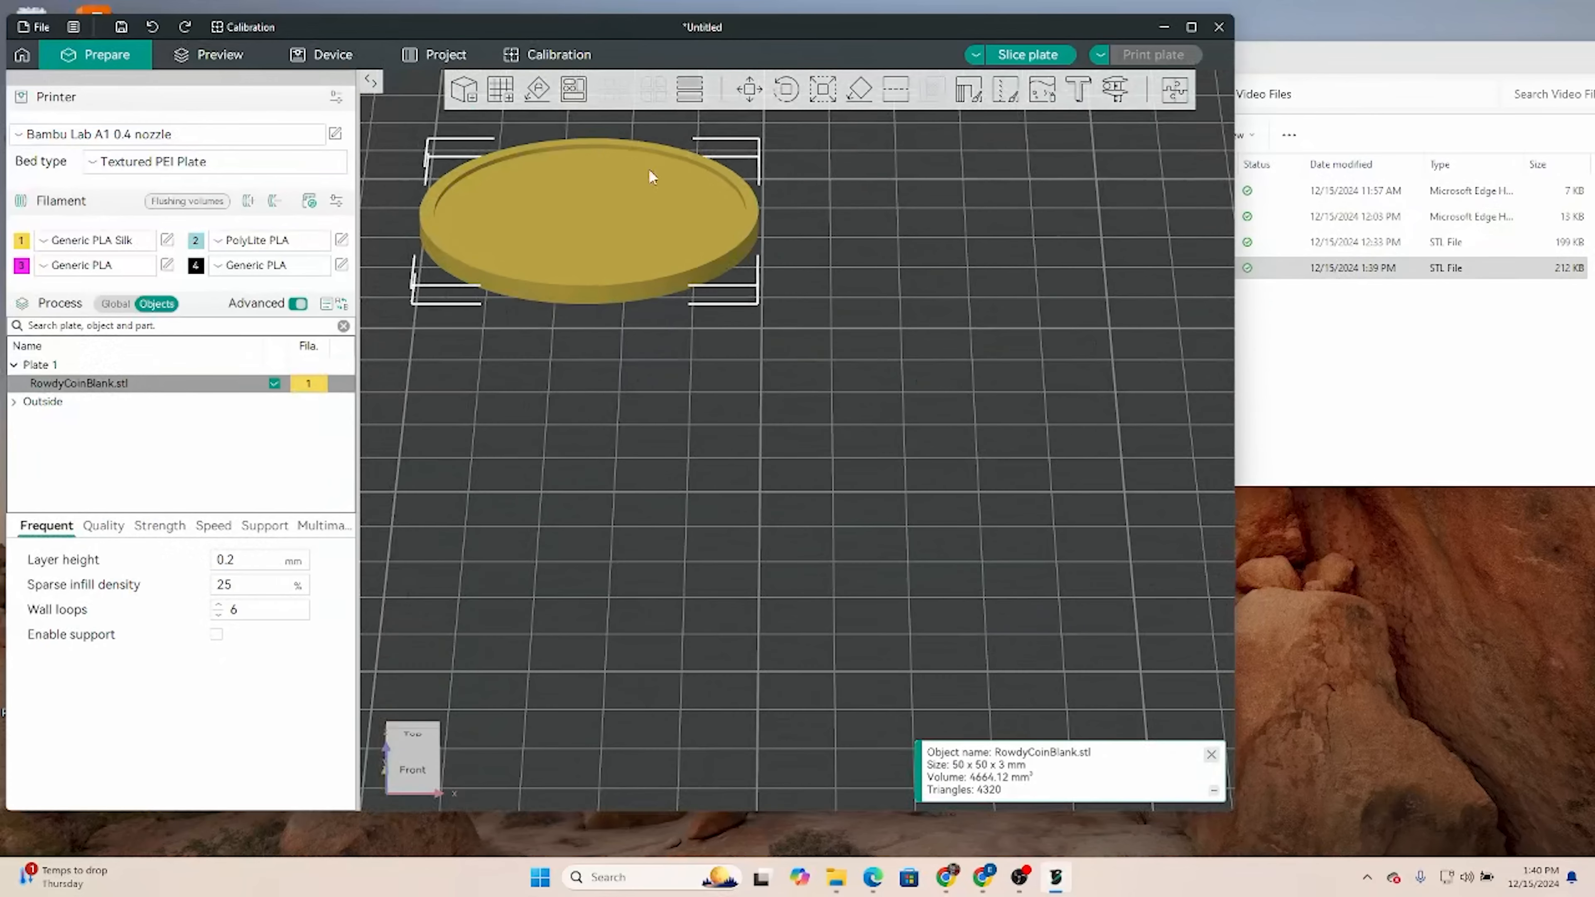
- Try importing qr-rowdysprints-co.svg from the Video Files folder onto the plate and inspect the resulting shape
click(1284, 386)
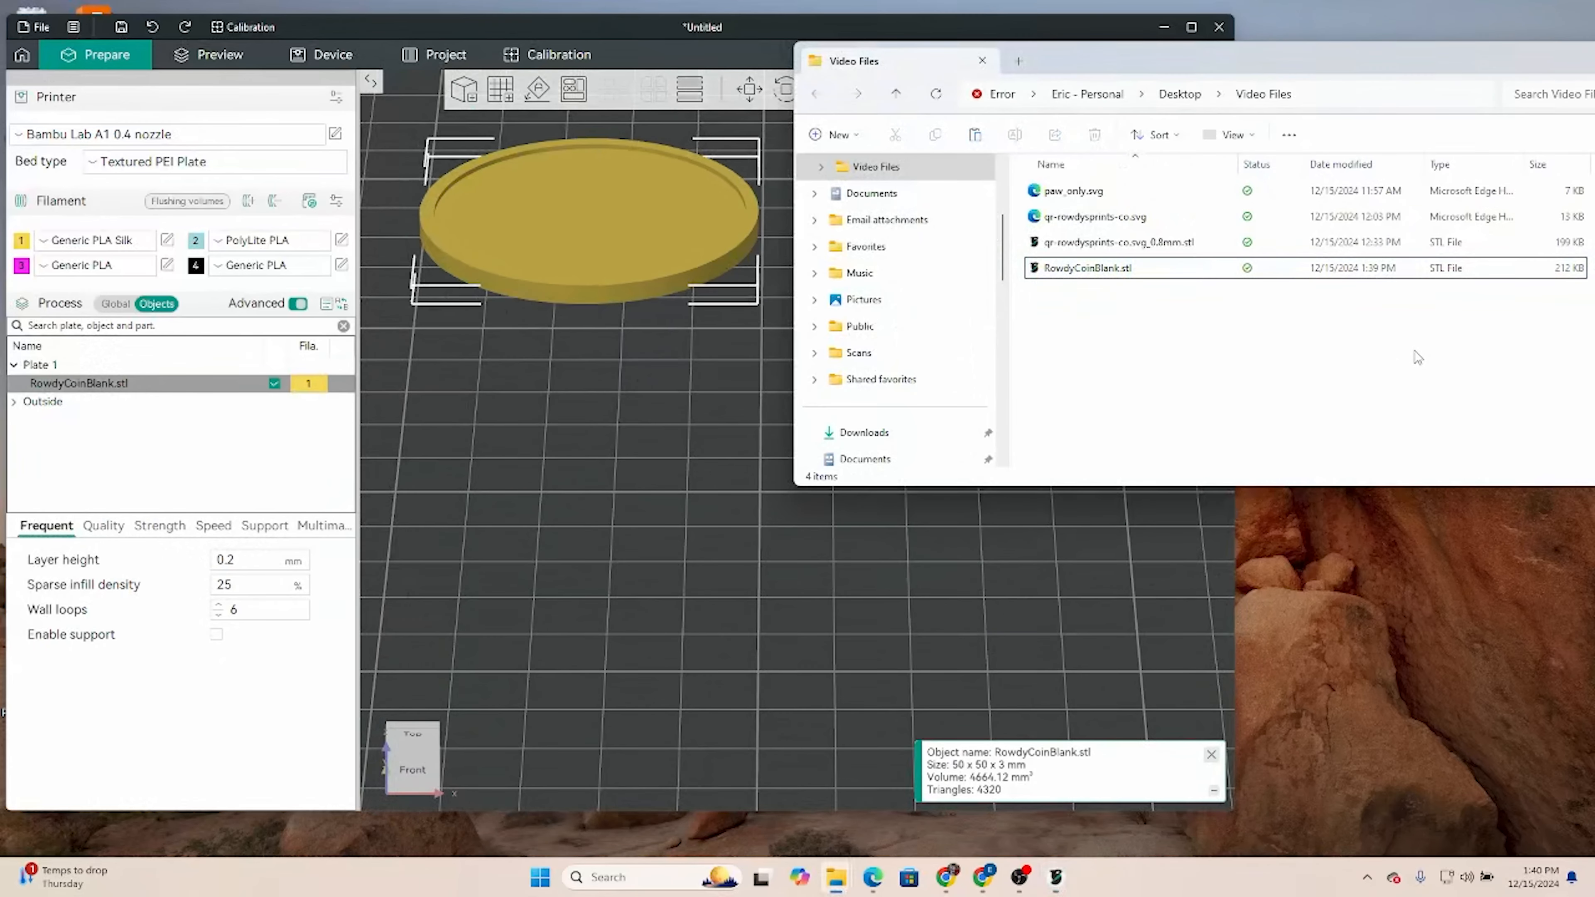
click(1089, 223)
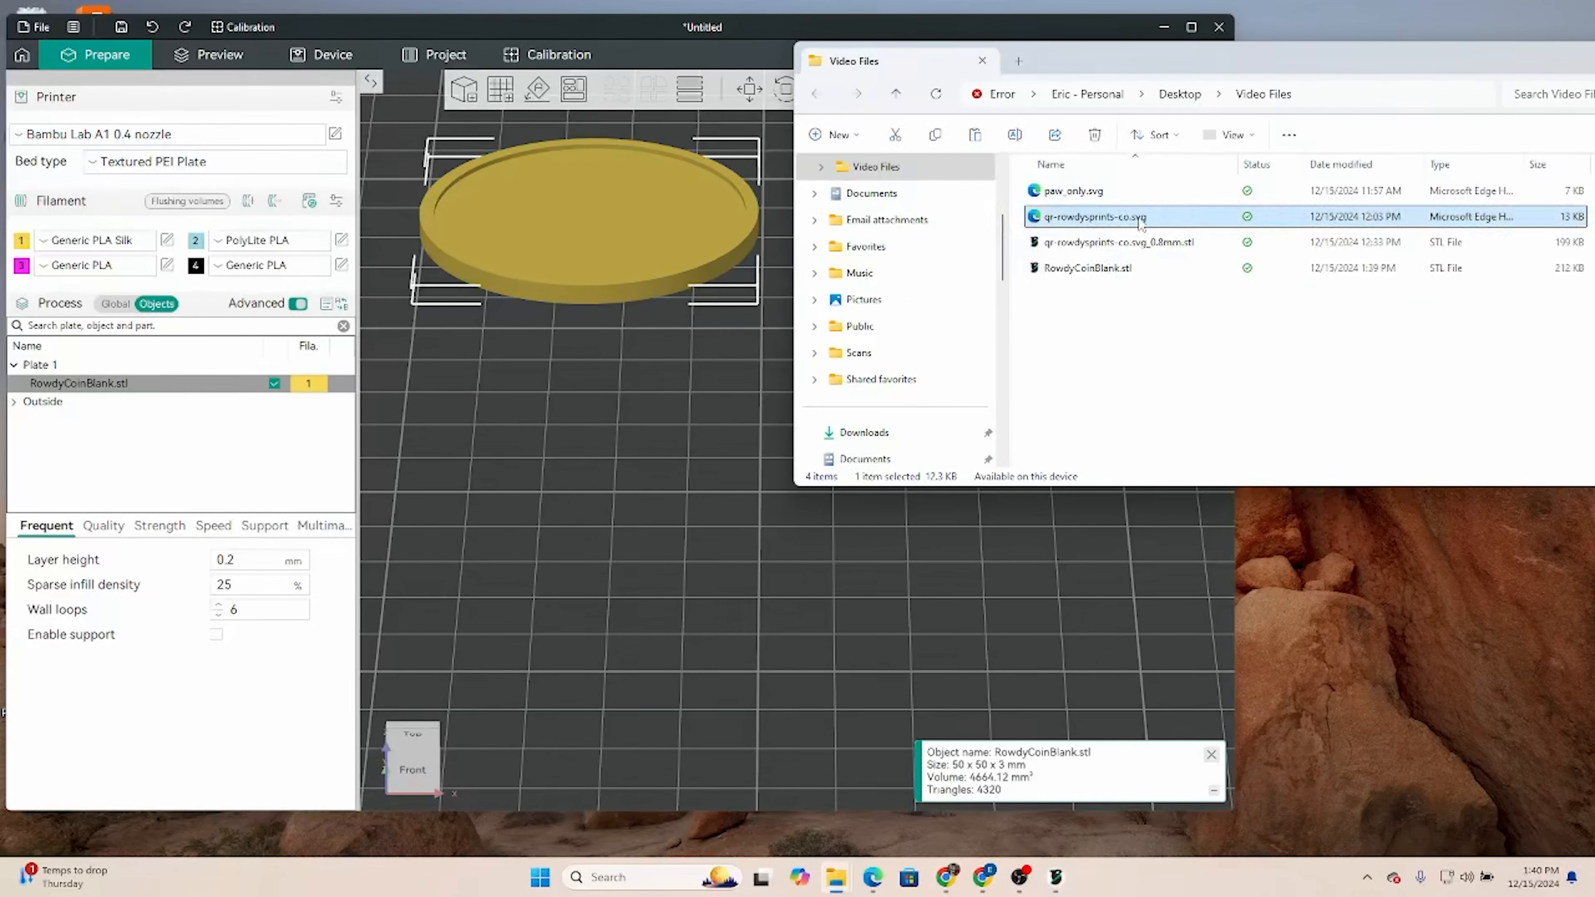
click(1141, 244)
click(1111, 219)
drag(1122, 223, 648, 636)
scroll(763, 606, down, 5)
right_drag(797, 584, 523, 543)
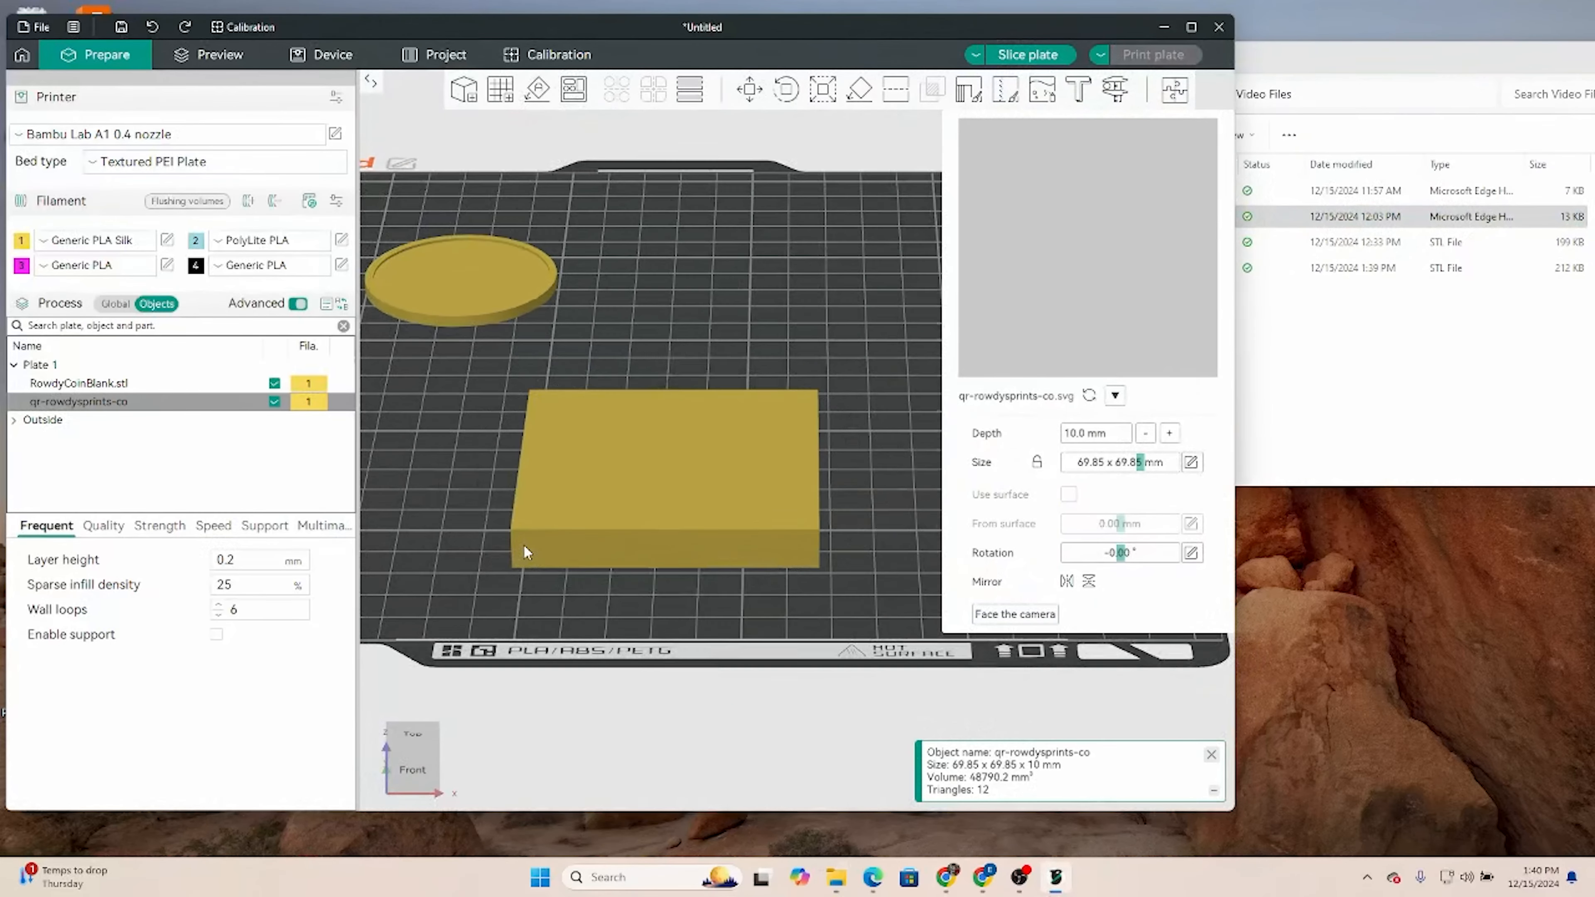
drag(743, 645, 747, 677)
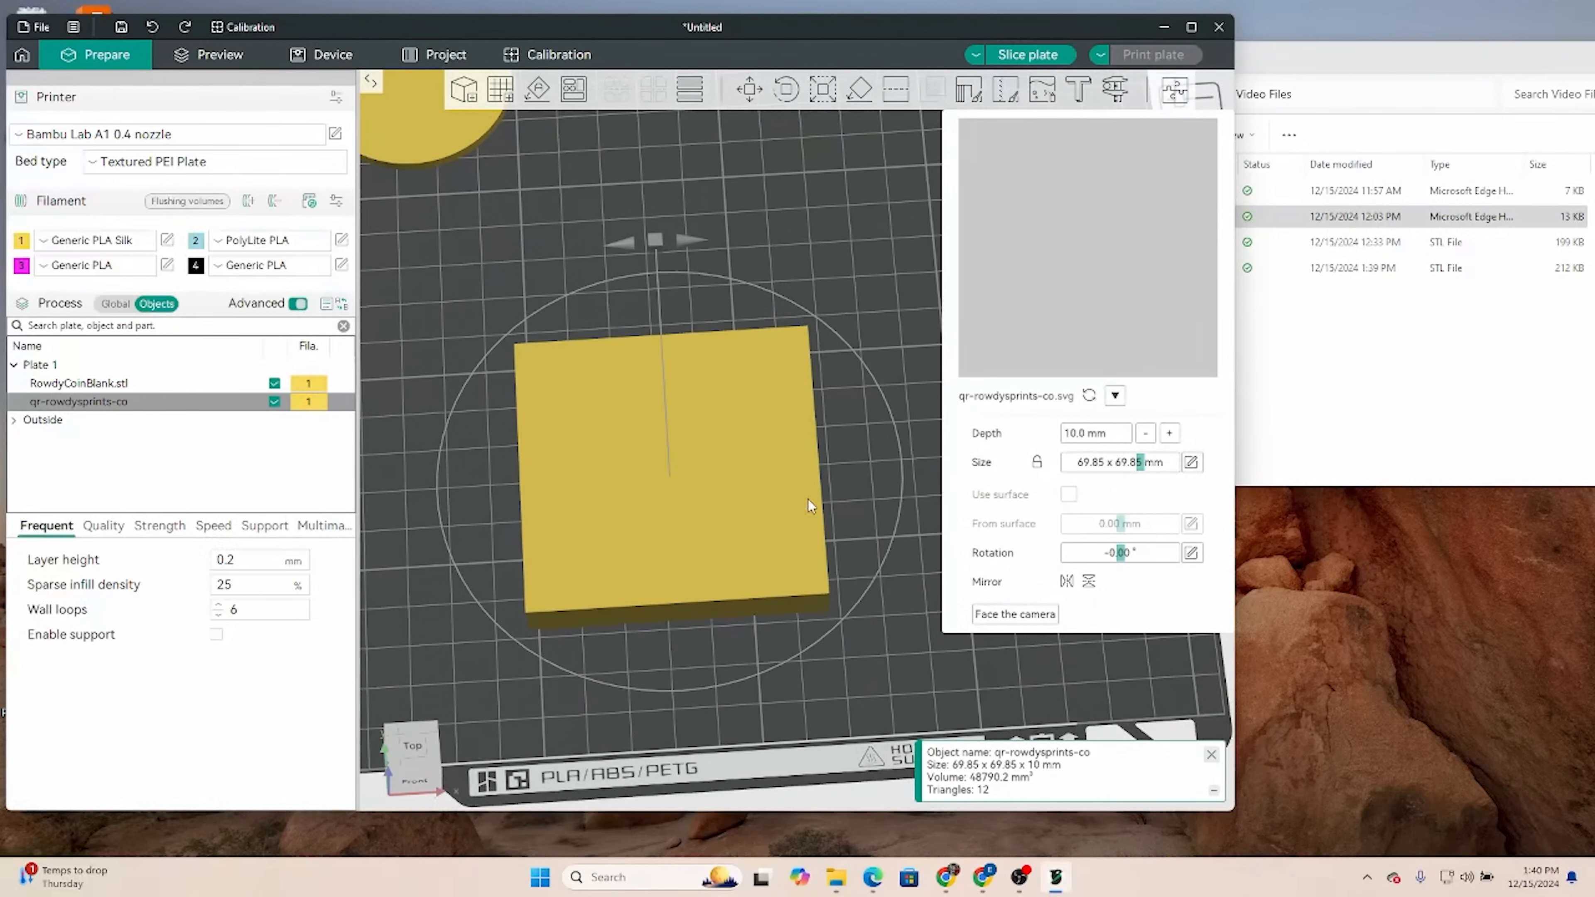
- Delete the object made from the QR code SVG
key(Delete)
scroll(1091, 436, up, 5)
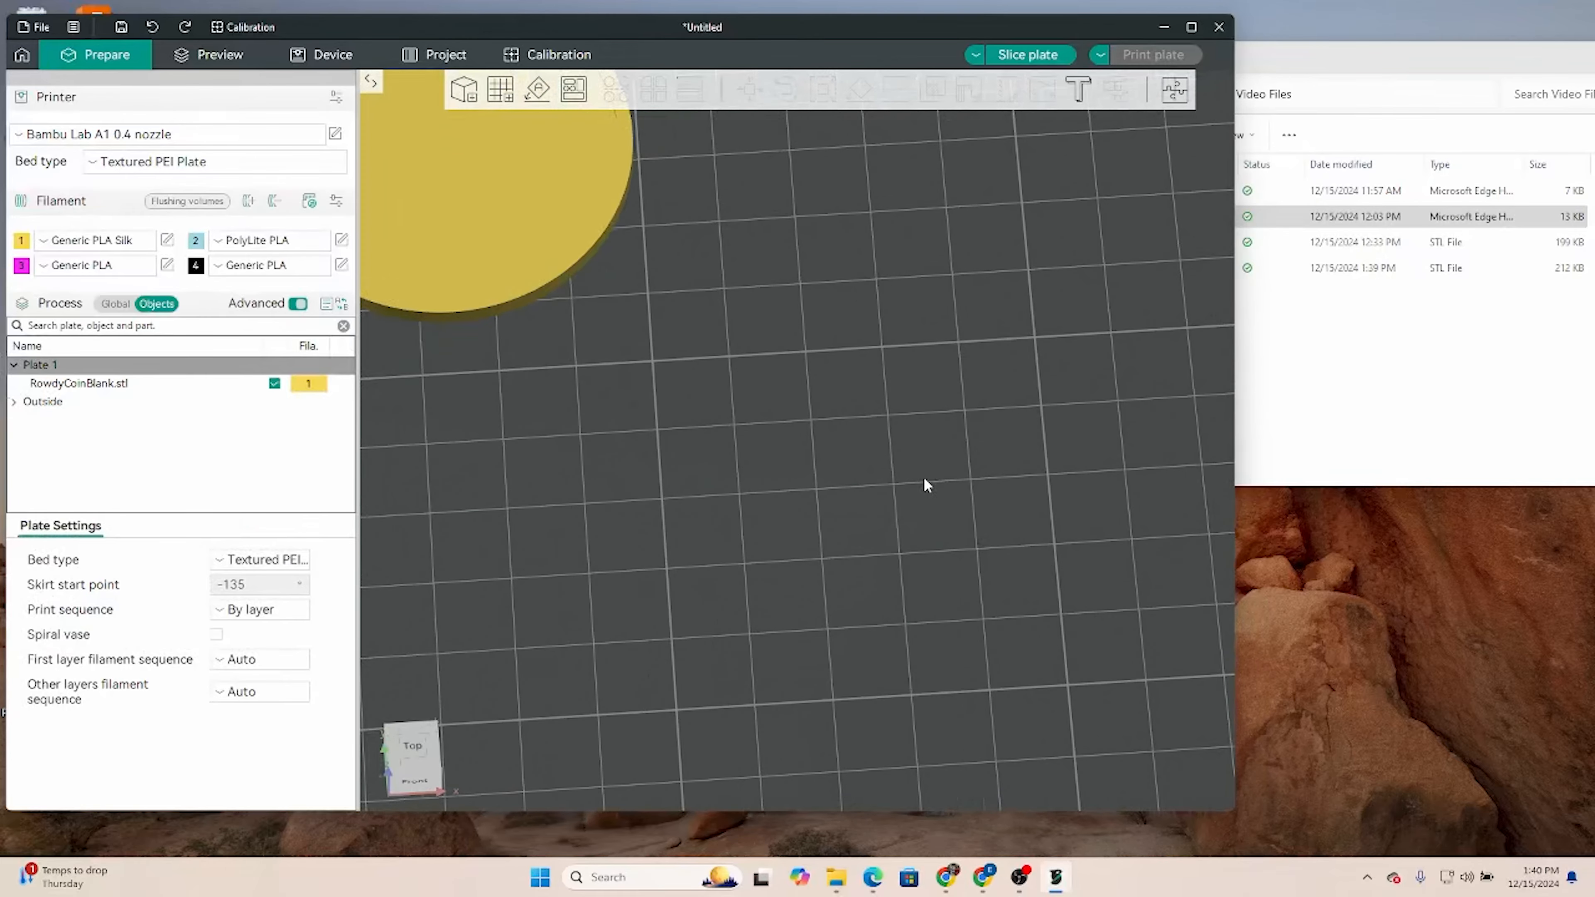
scroll(812, 390, down, 5)
click(1452, 362)
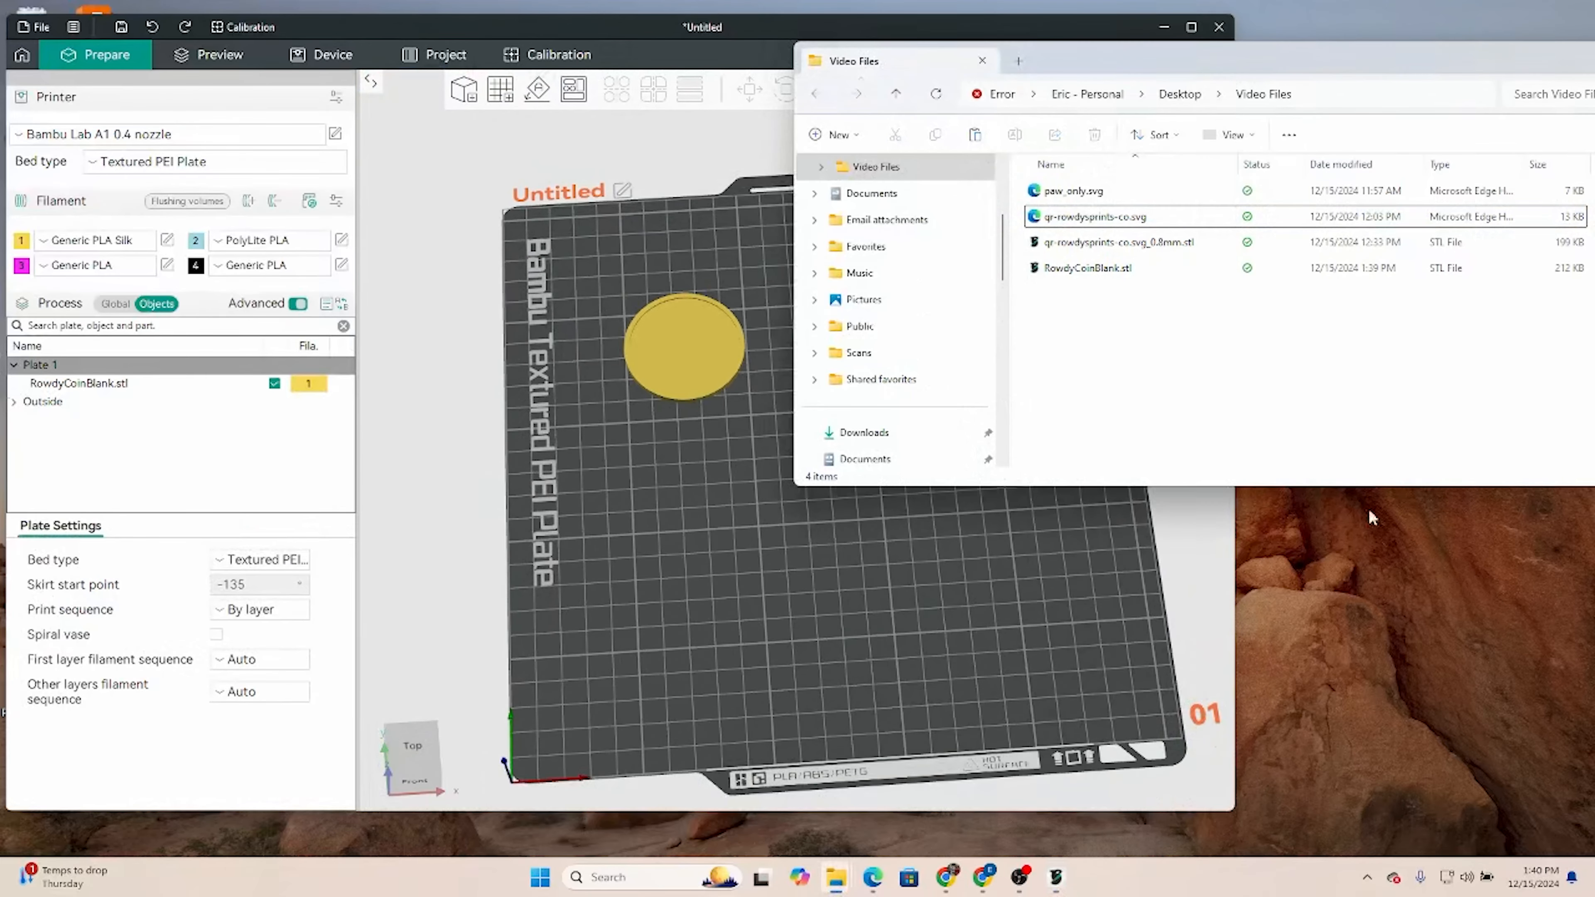
mouse_move(946, 876)
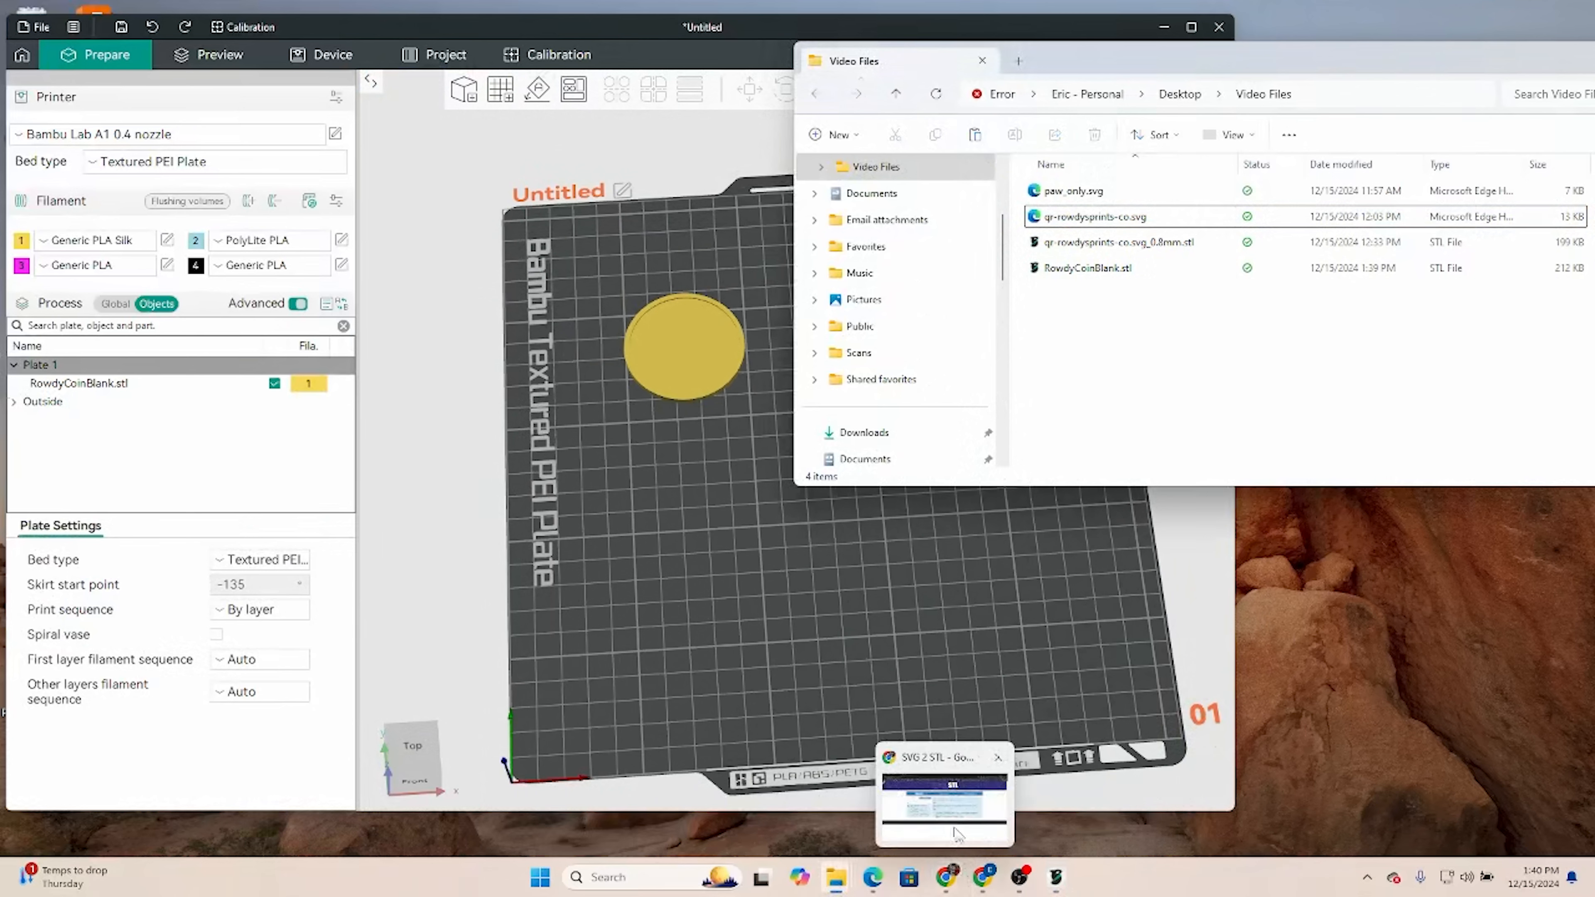
click(945, 808)
click(119, 17)
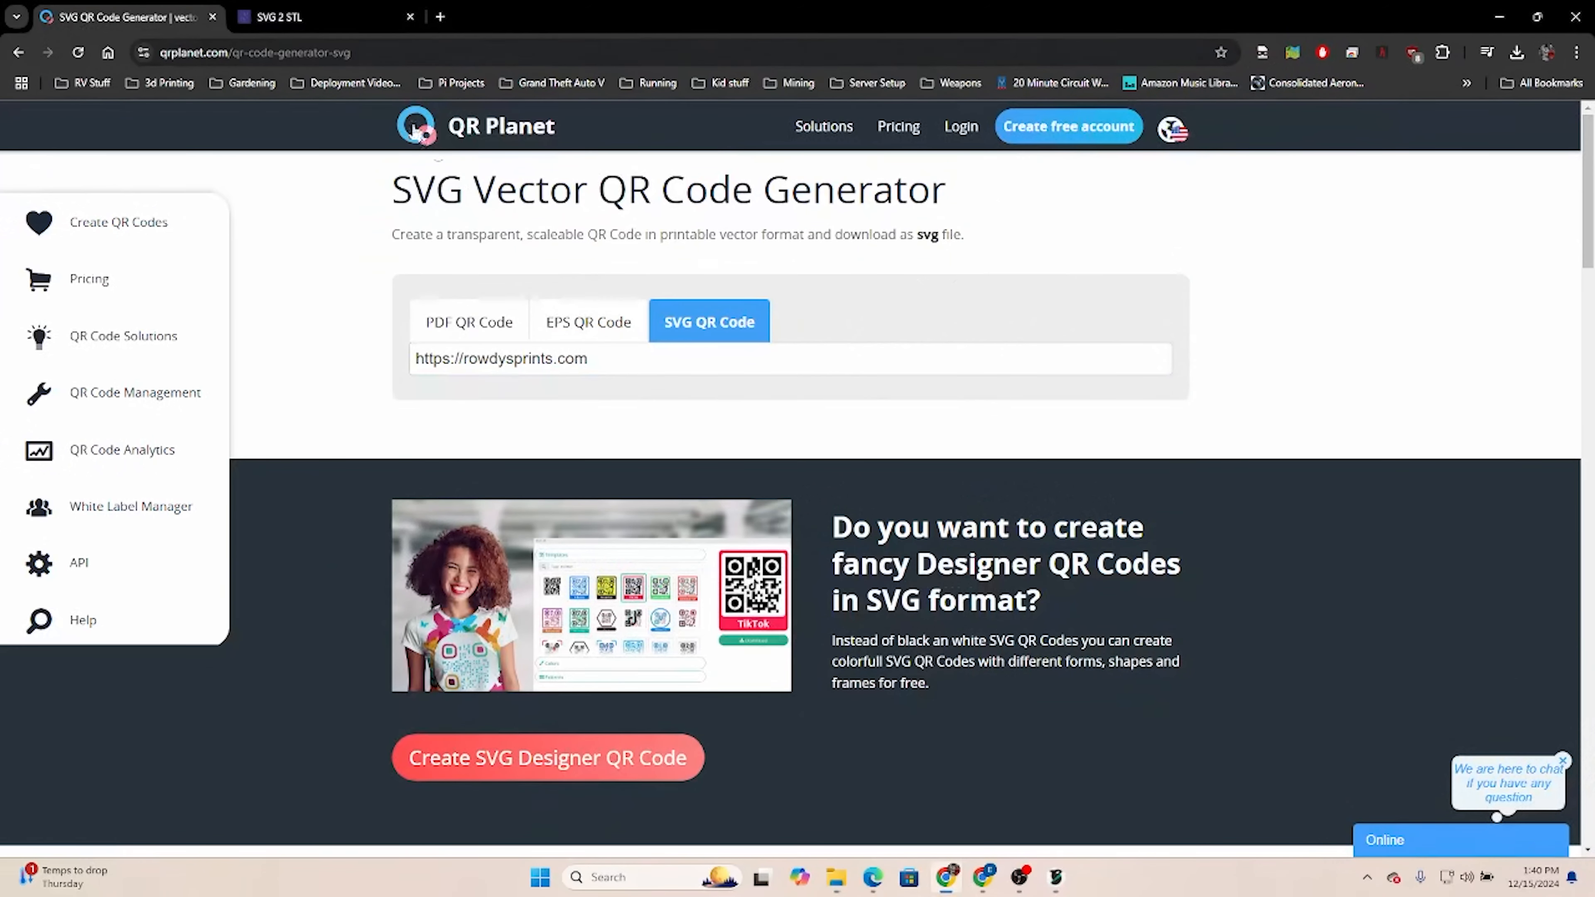
click(534, 359)
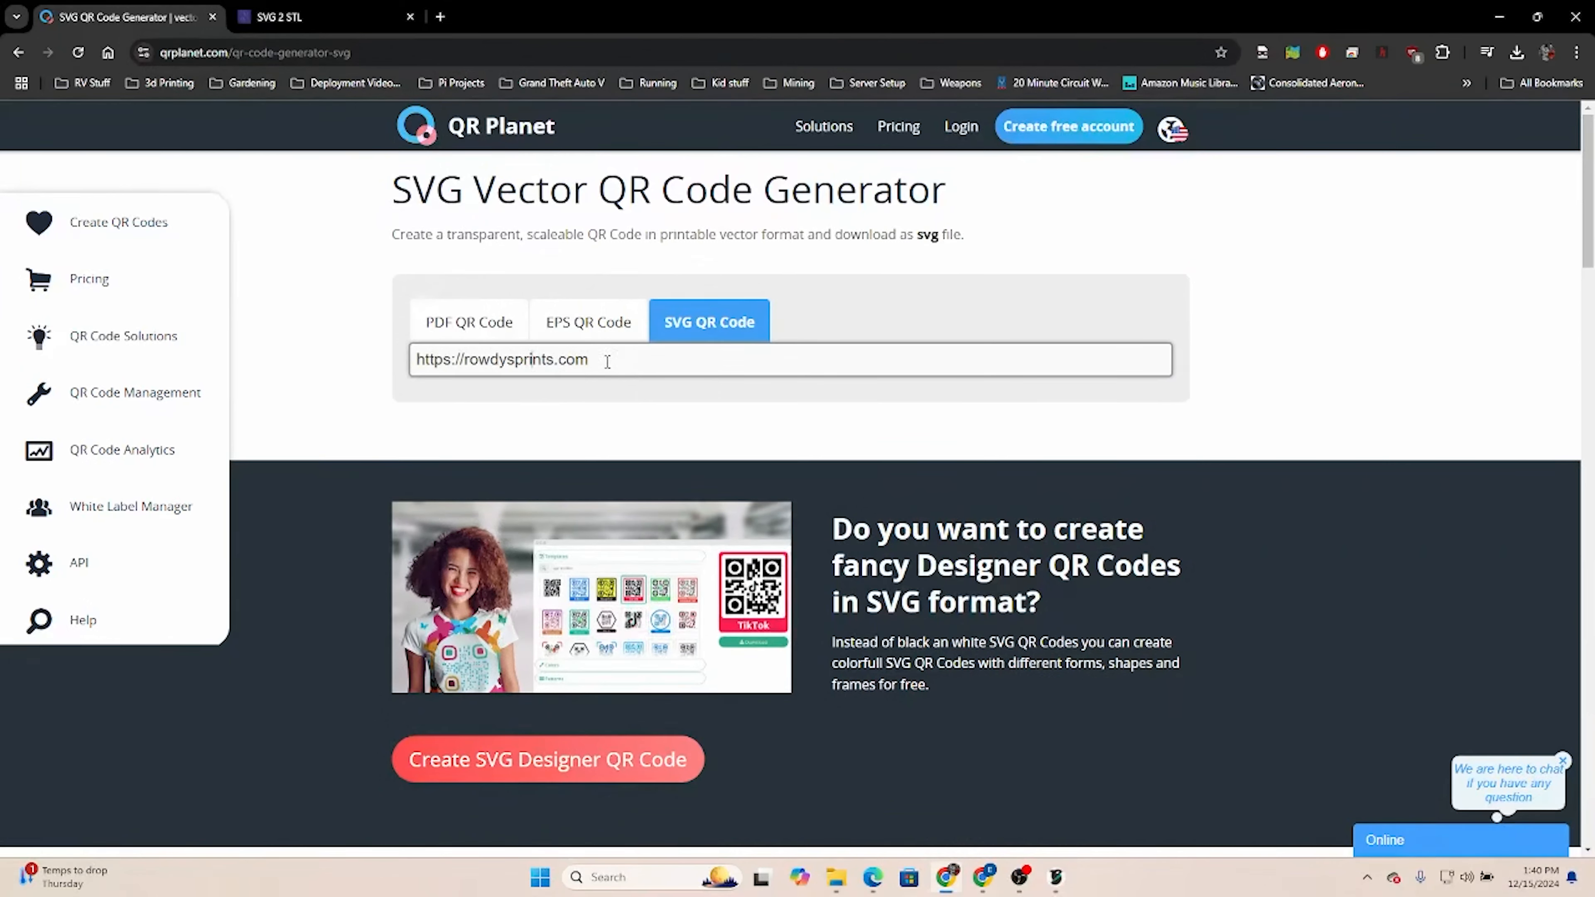
key(ctrl+a)
click(532, 418)
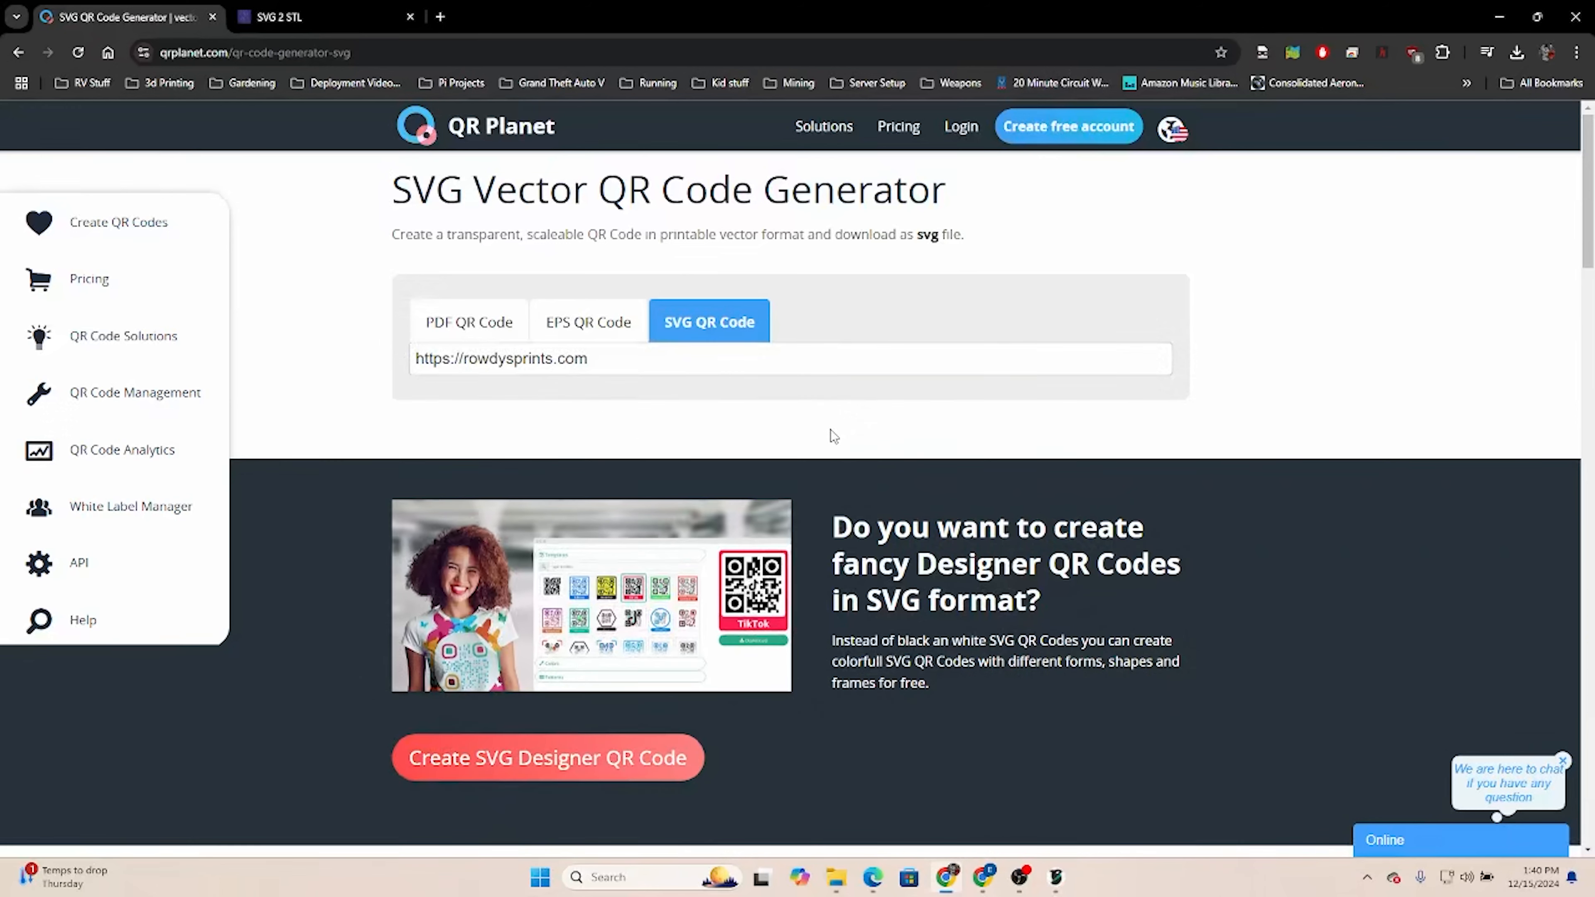
click(735, 363)
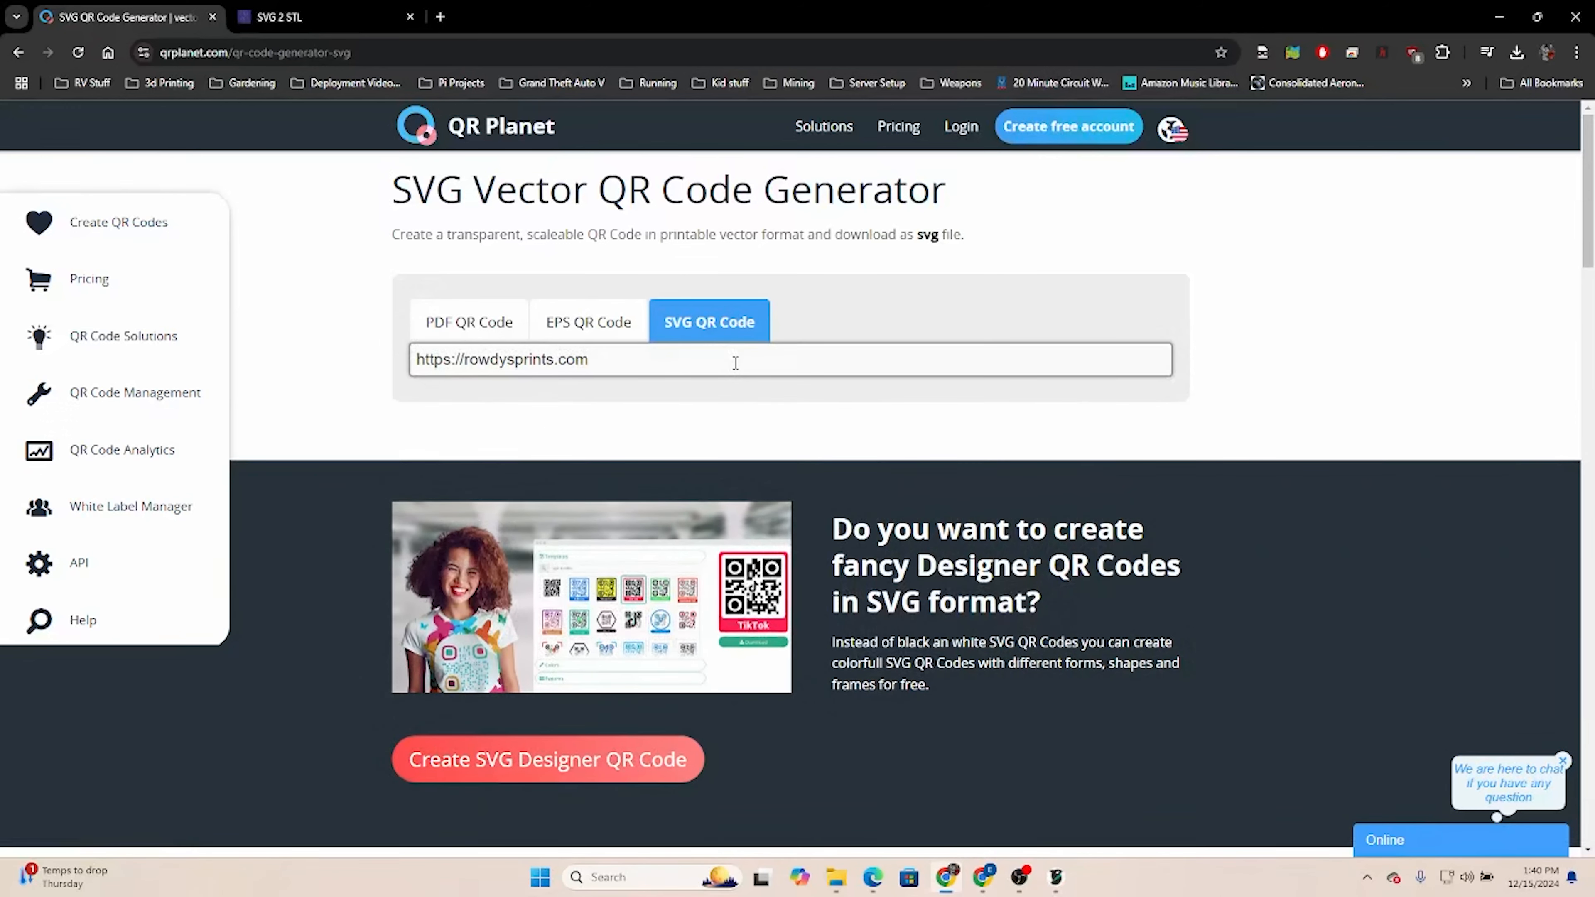
key(Return)
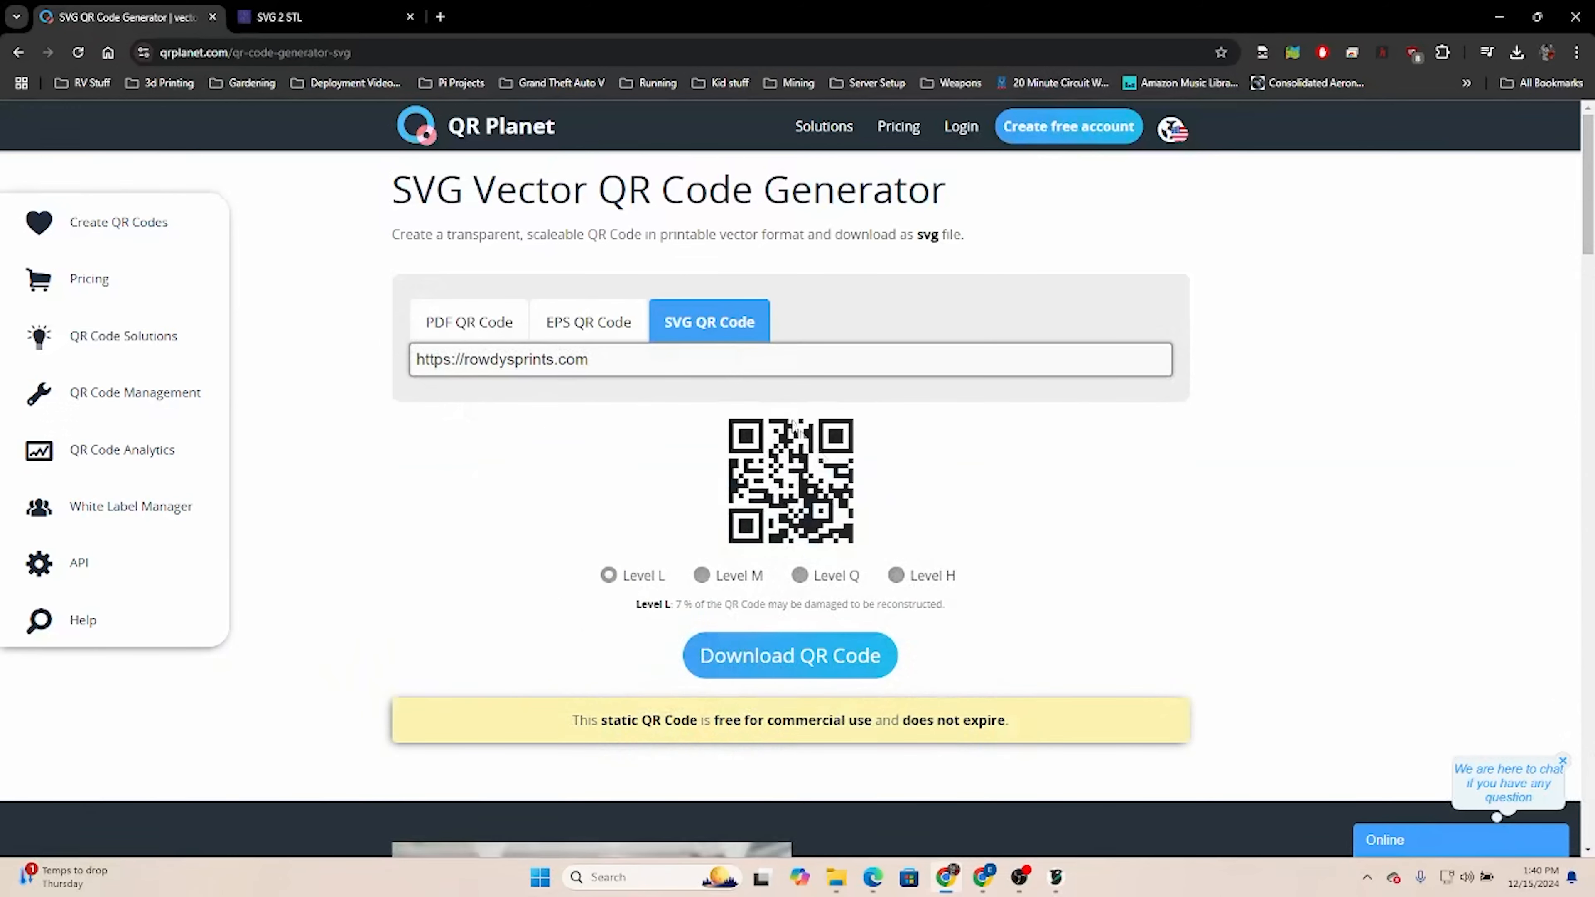
- Try error-correction levels M, Q and H on the QR code, and set it back to Level L
click(701, 576)
click(800, 573)
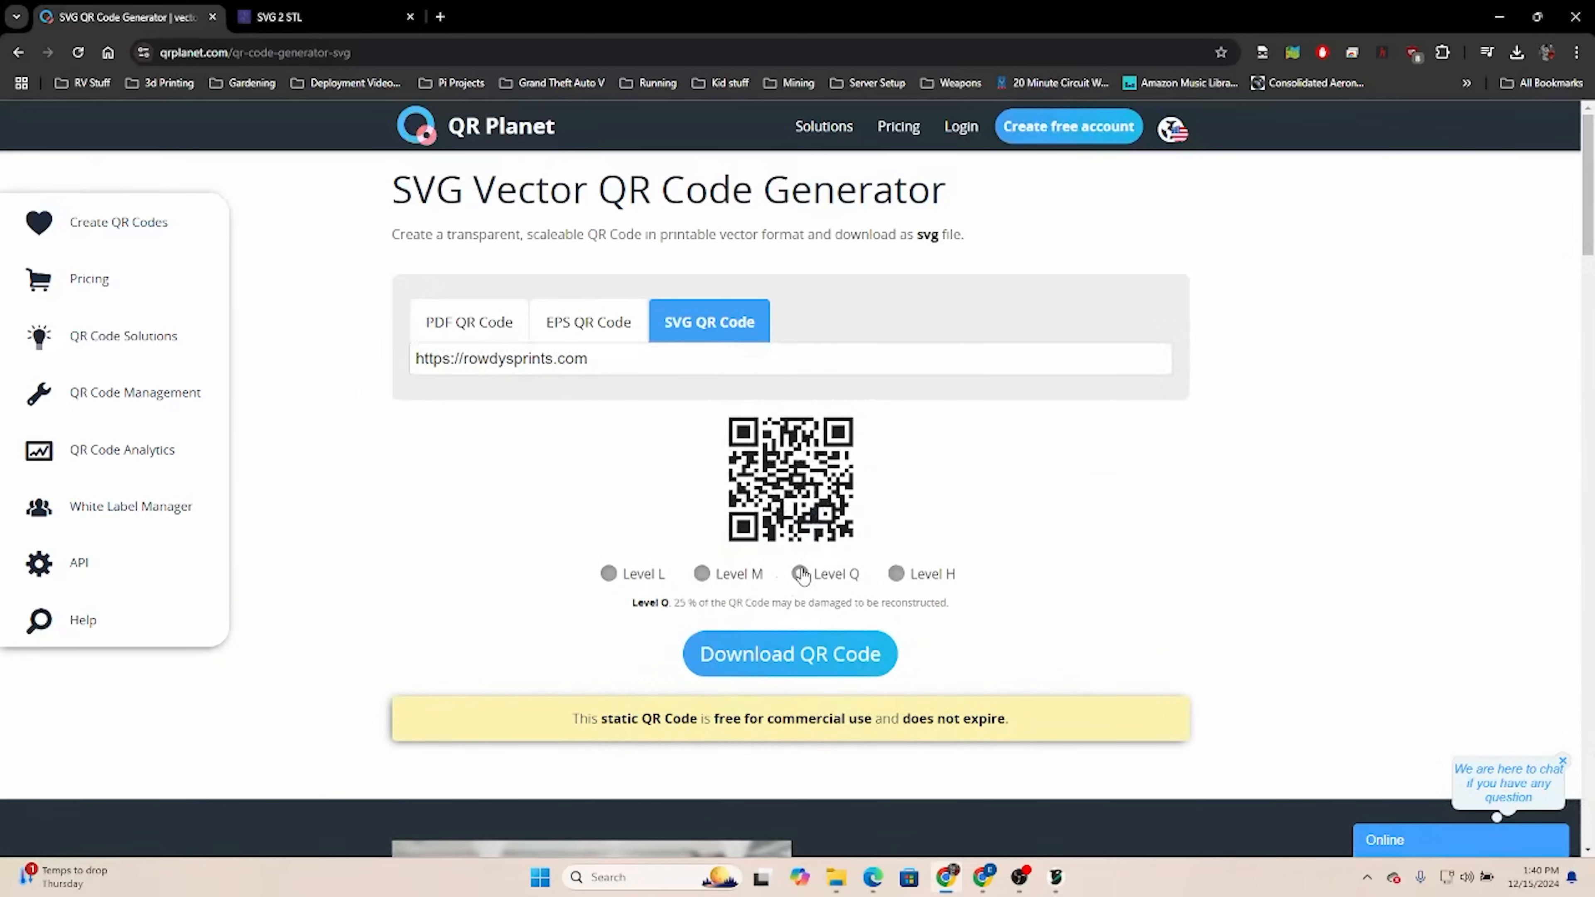
click(896, 574)
click(646, 579)
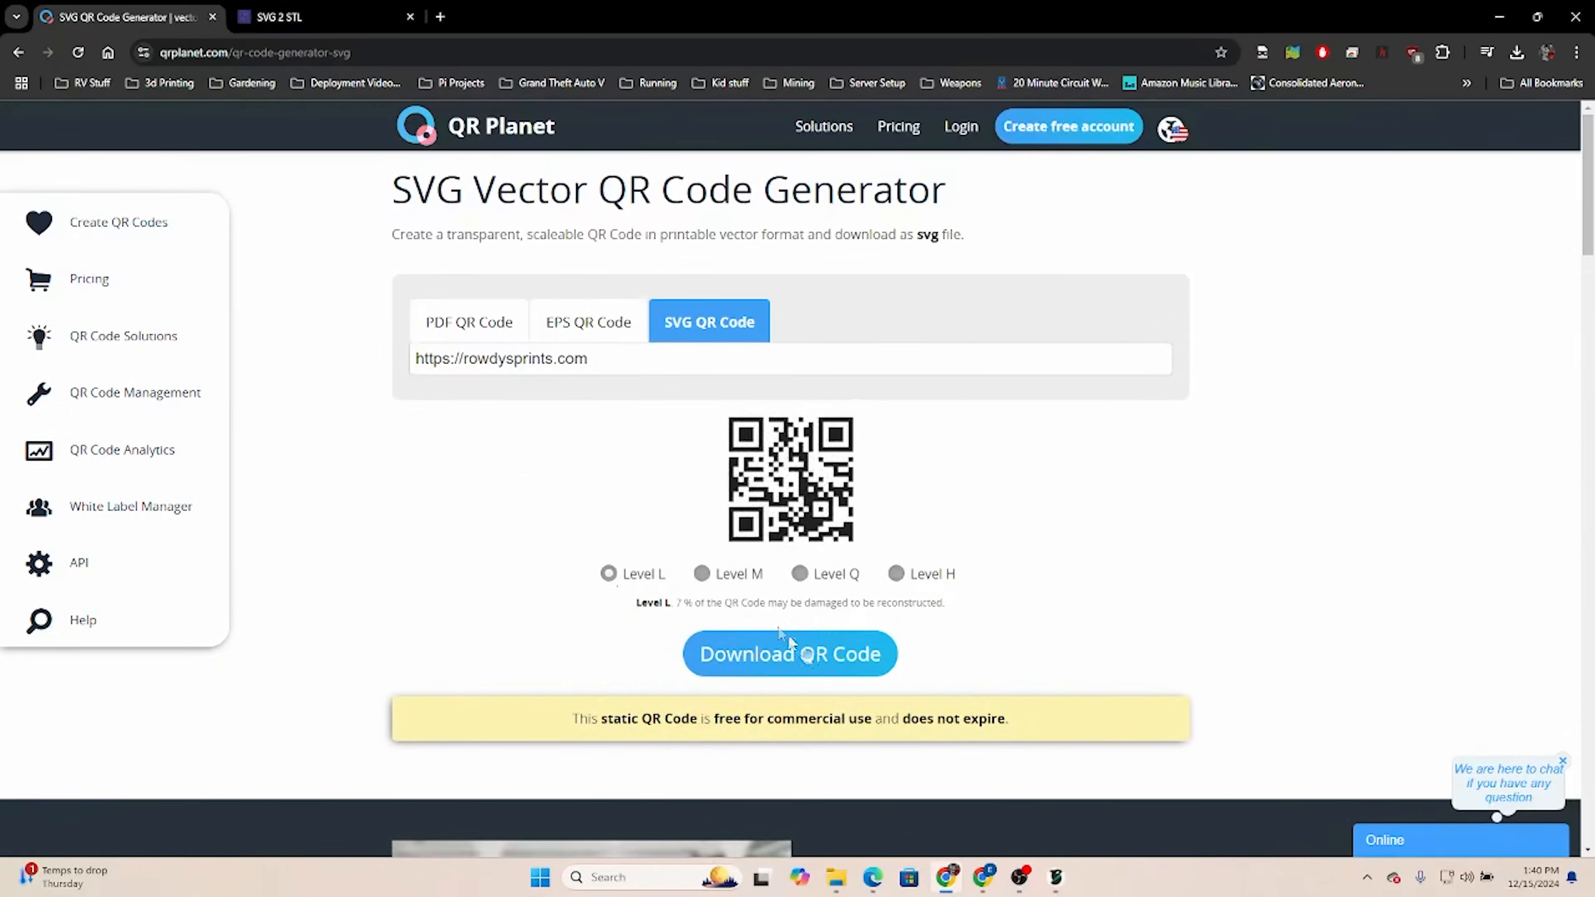
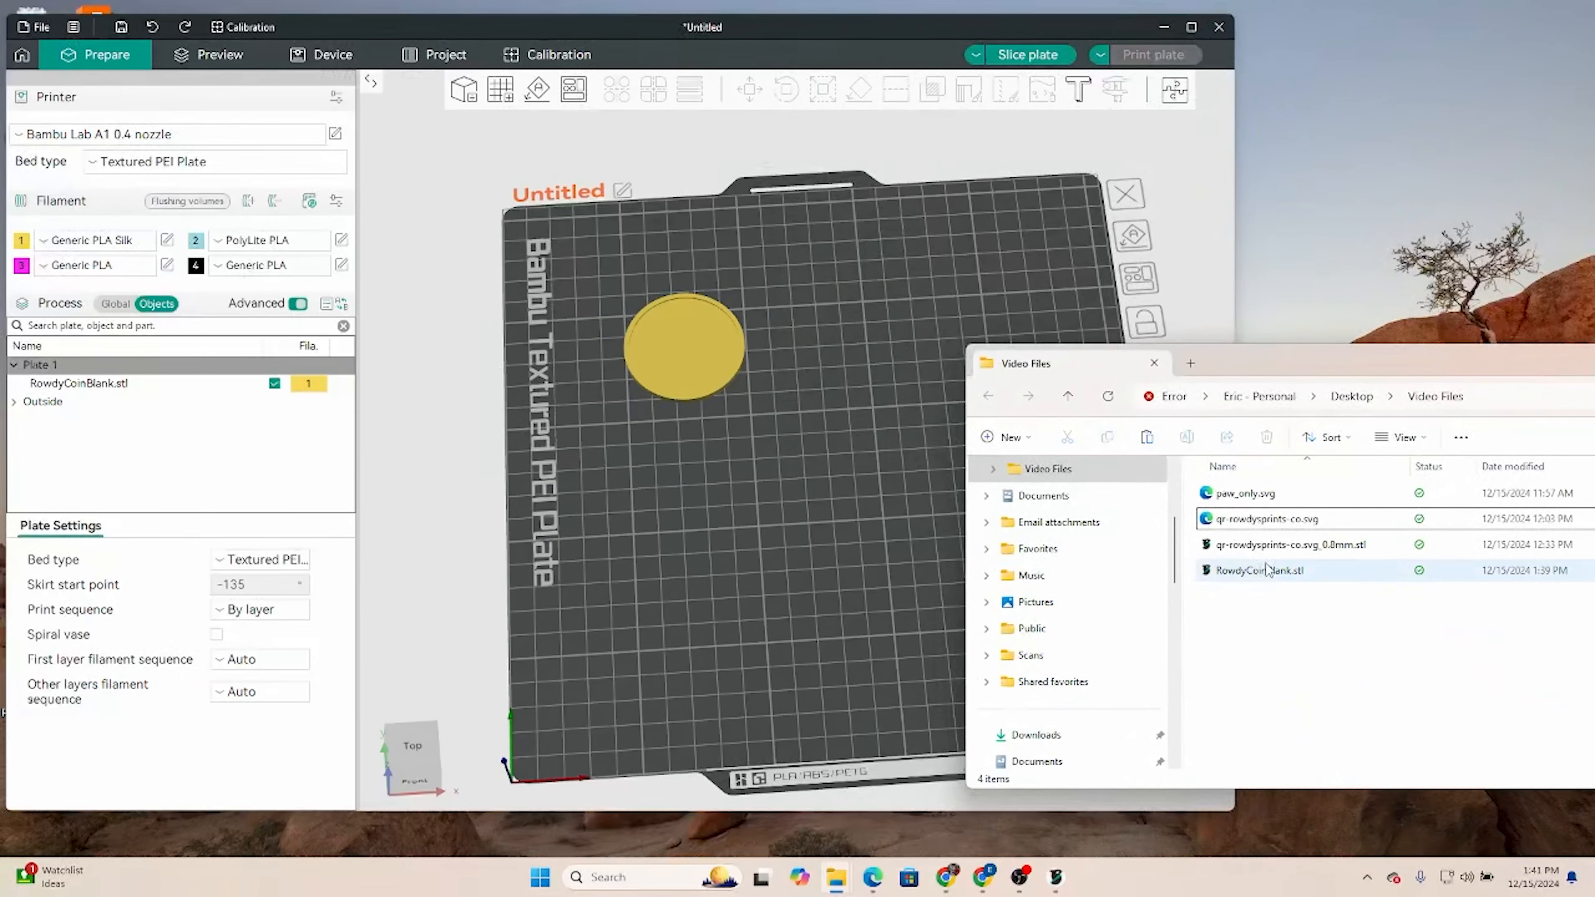
- Import qr-rowdysprints-co.svg_0.8mm.stl and paw_only.svg from the Video Files folder onto the plate
drag(1276, 545, 794, 586)
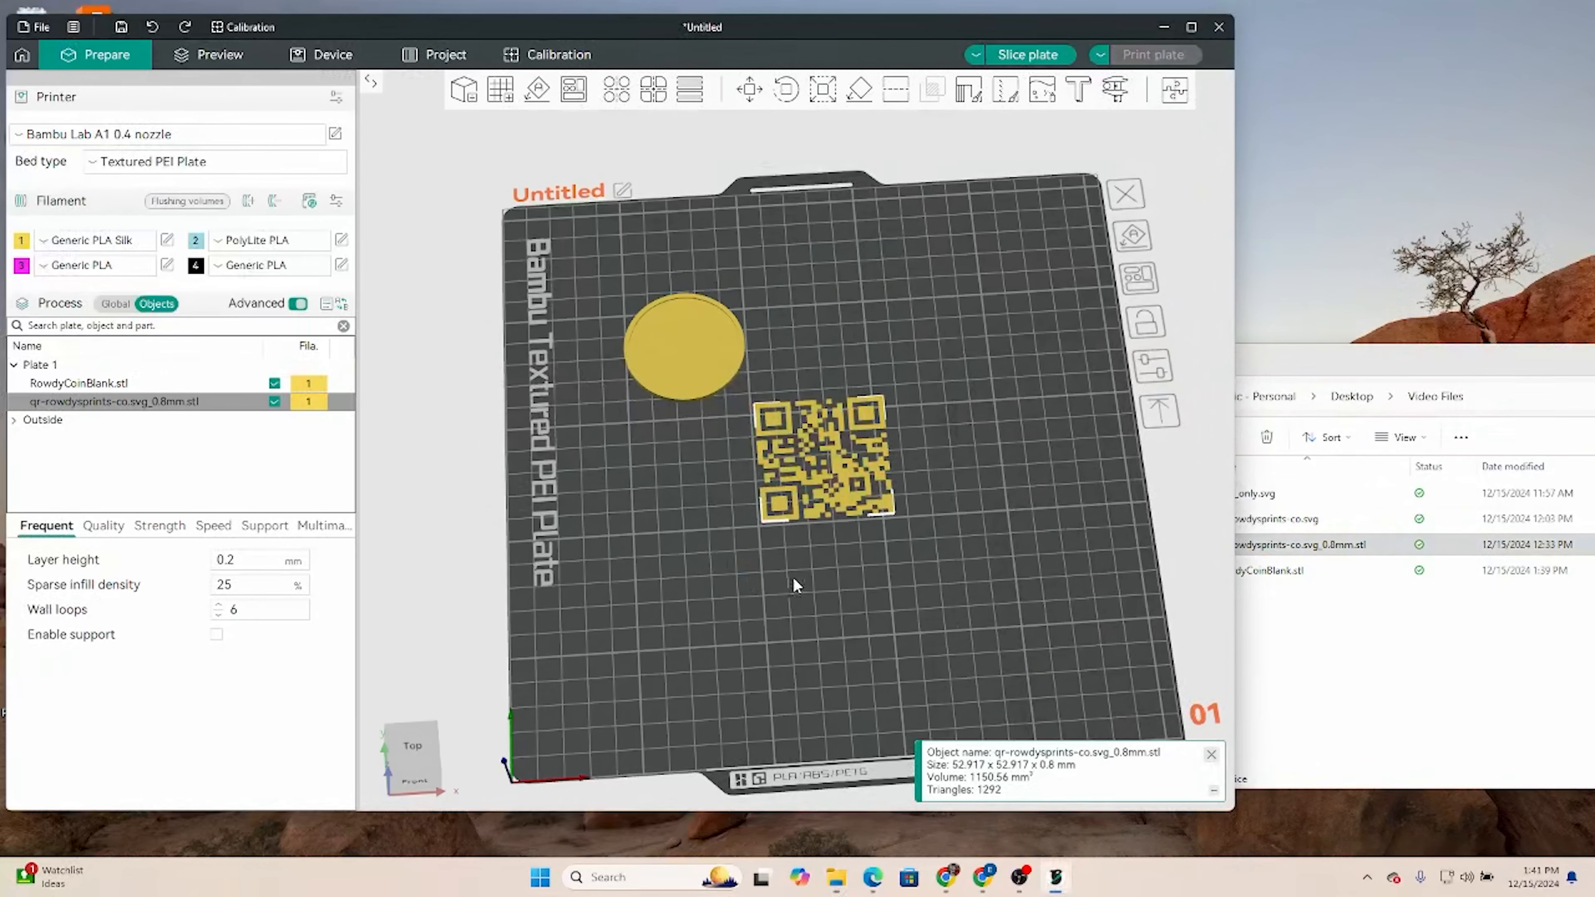
click(1334, 532)
drag(1259, 494, 911, 363)
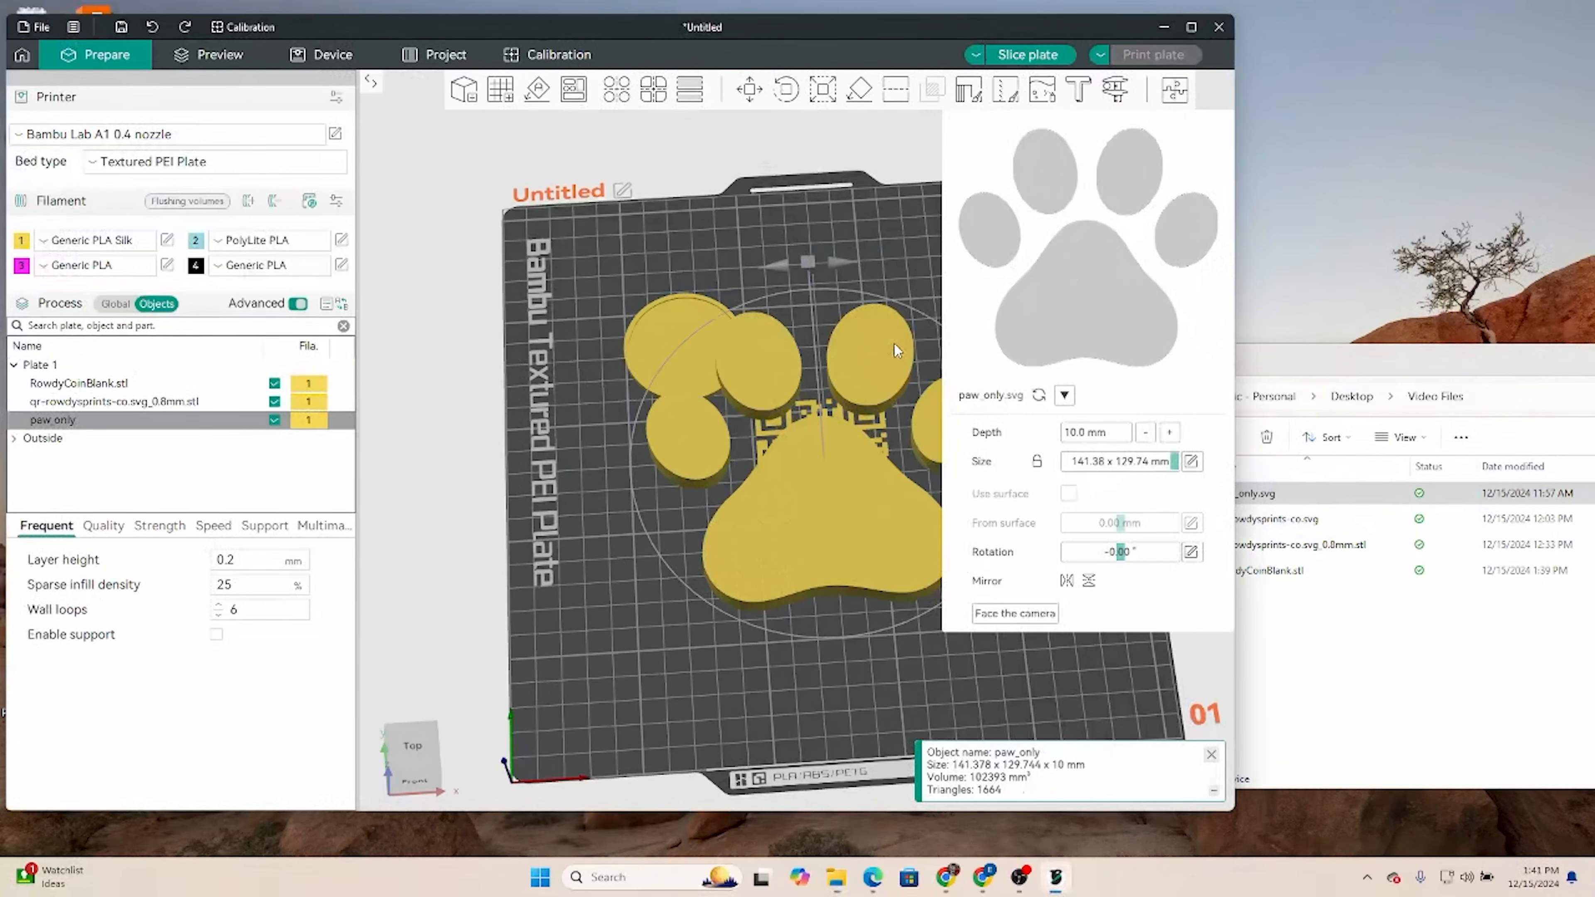
- Resize the paw to about 51 by 47 mm with a 0.8 mm depth, placing it beside the coin blank
drag(1183, 464, 1096, 471)
drag(840, 503, 869, 383)
click(1078, 440)
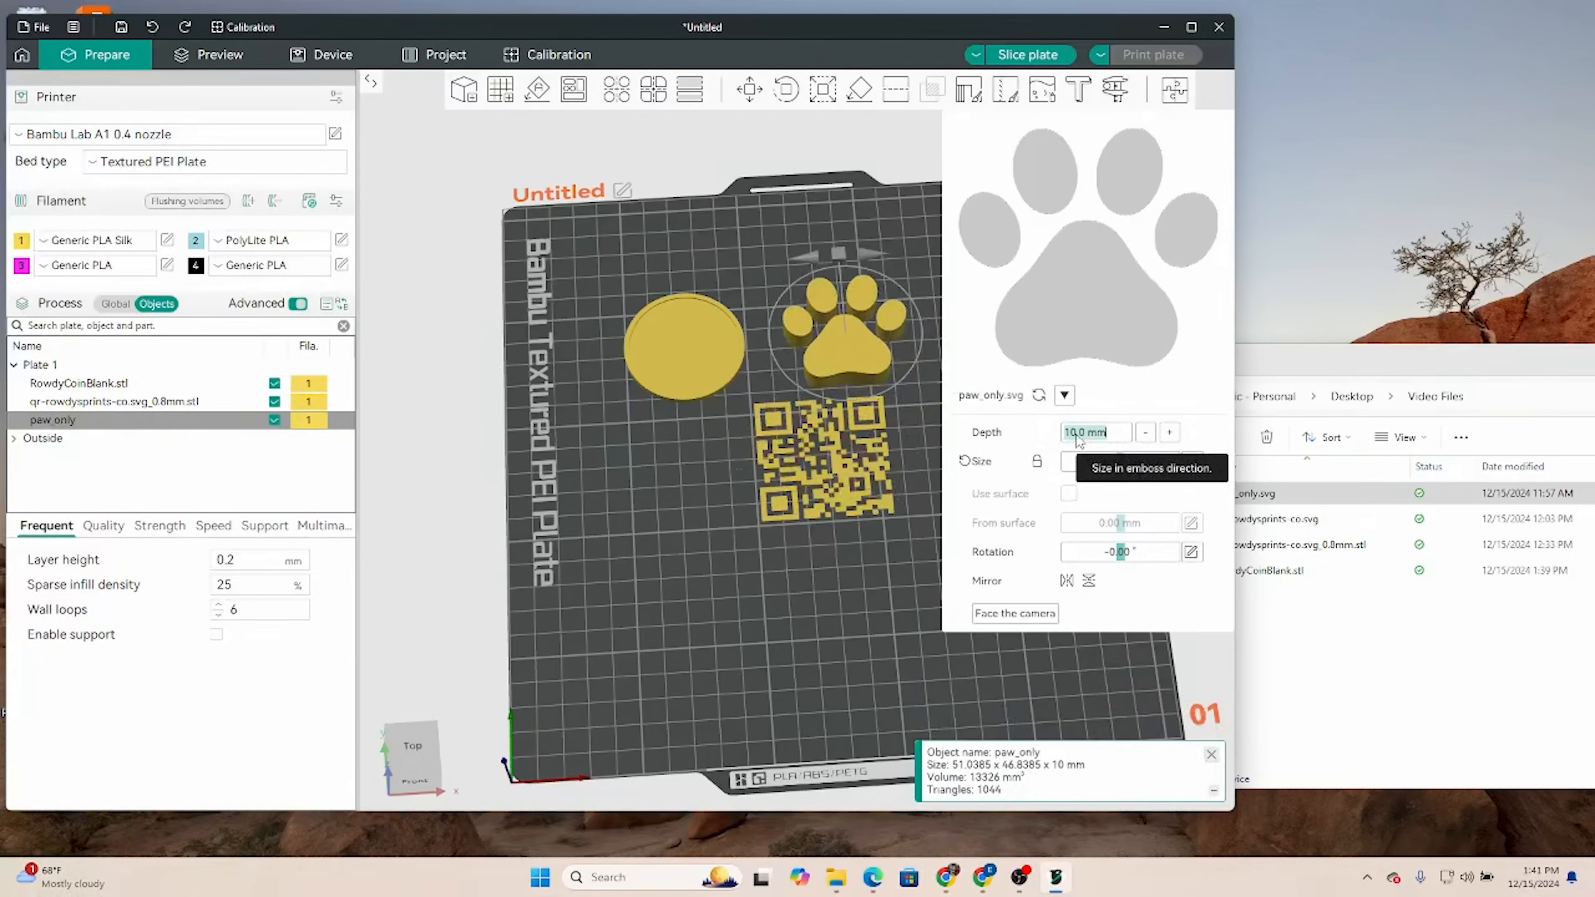
text(.8)
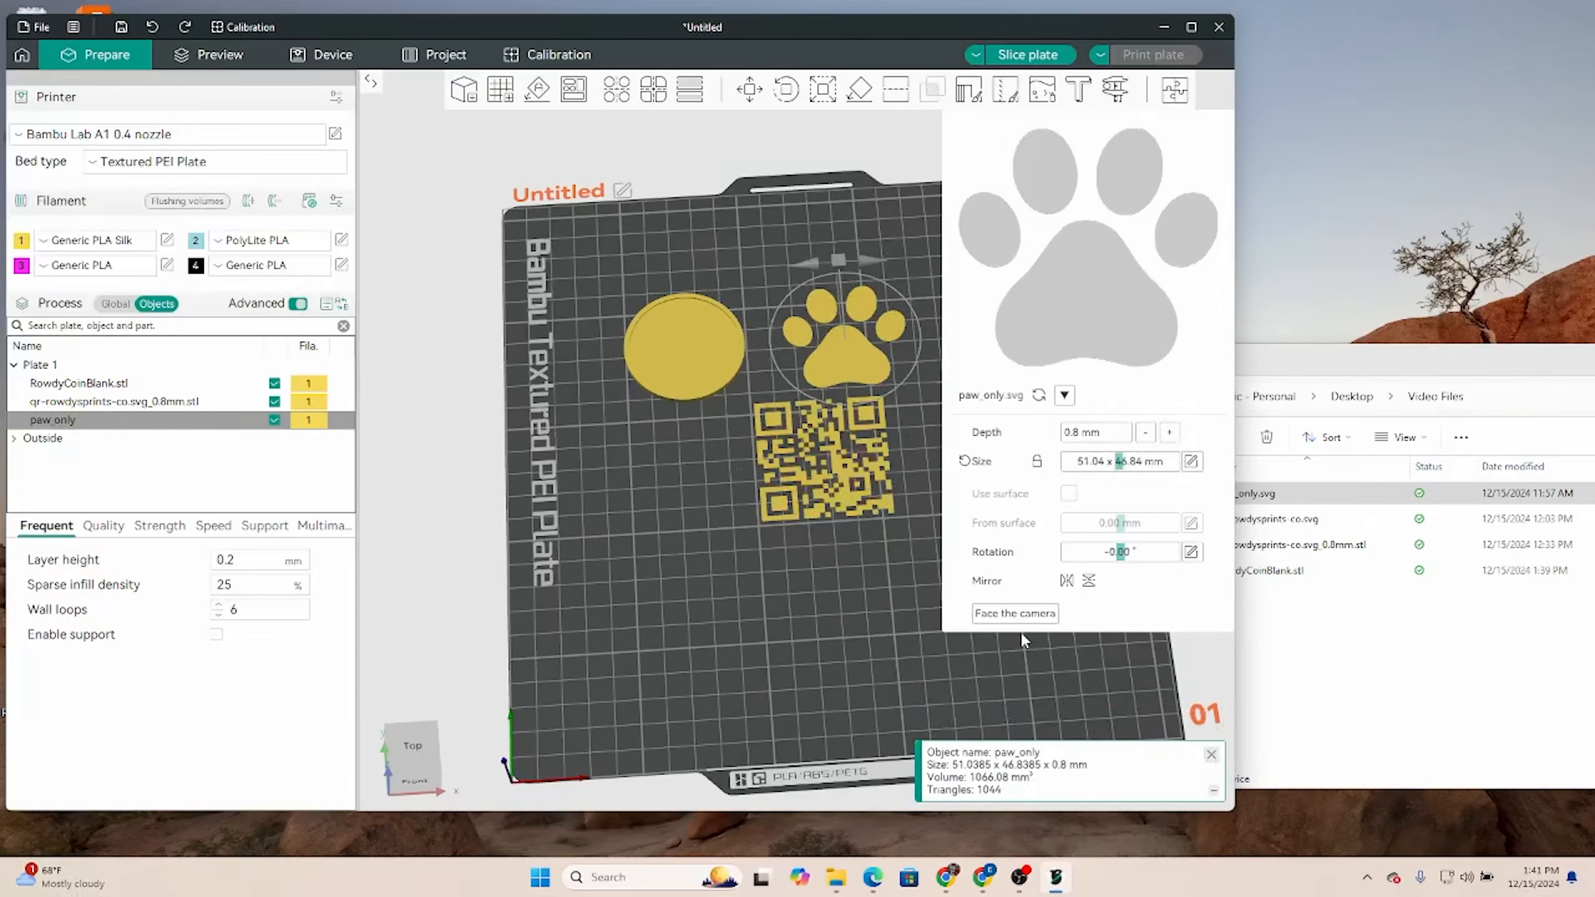
click(871, 602)
right_drag(906, 545, 956, 554)
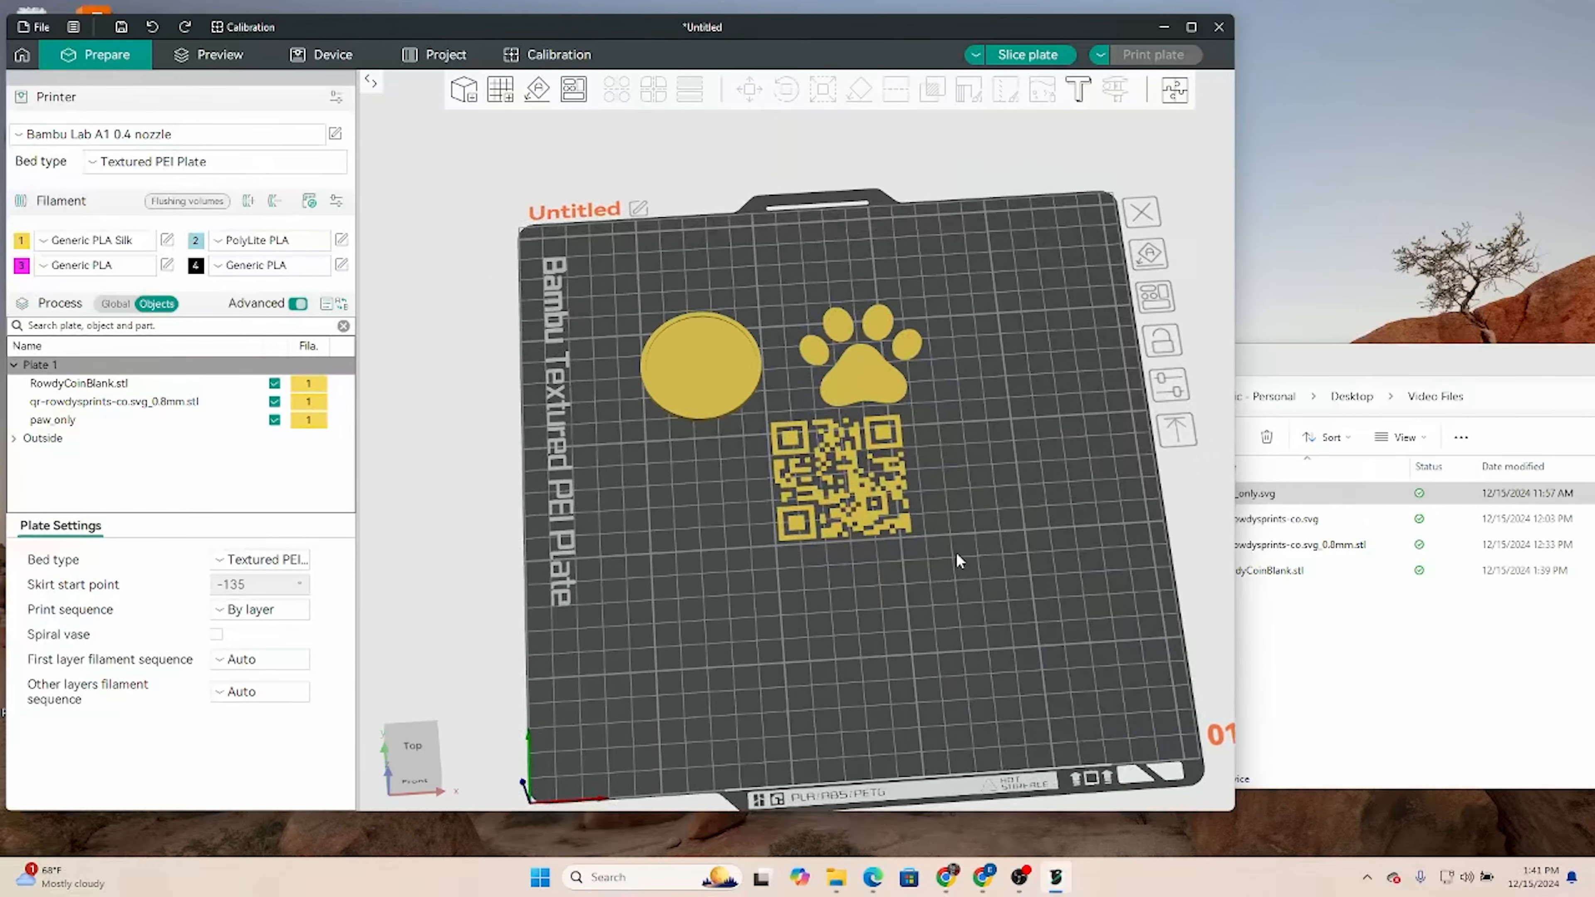
- Change the coin blank's filament to filament 2, PolyLite PLA
right_click(653, 335)
mouse_move(762, 482)
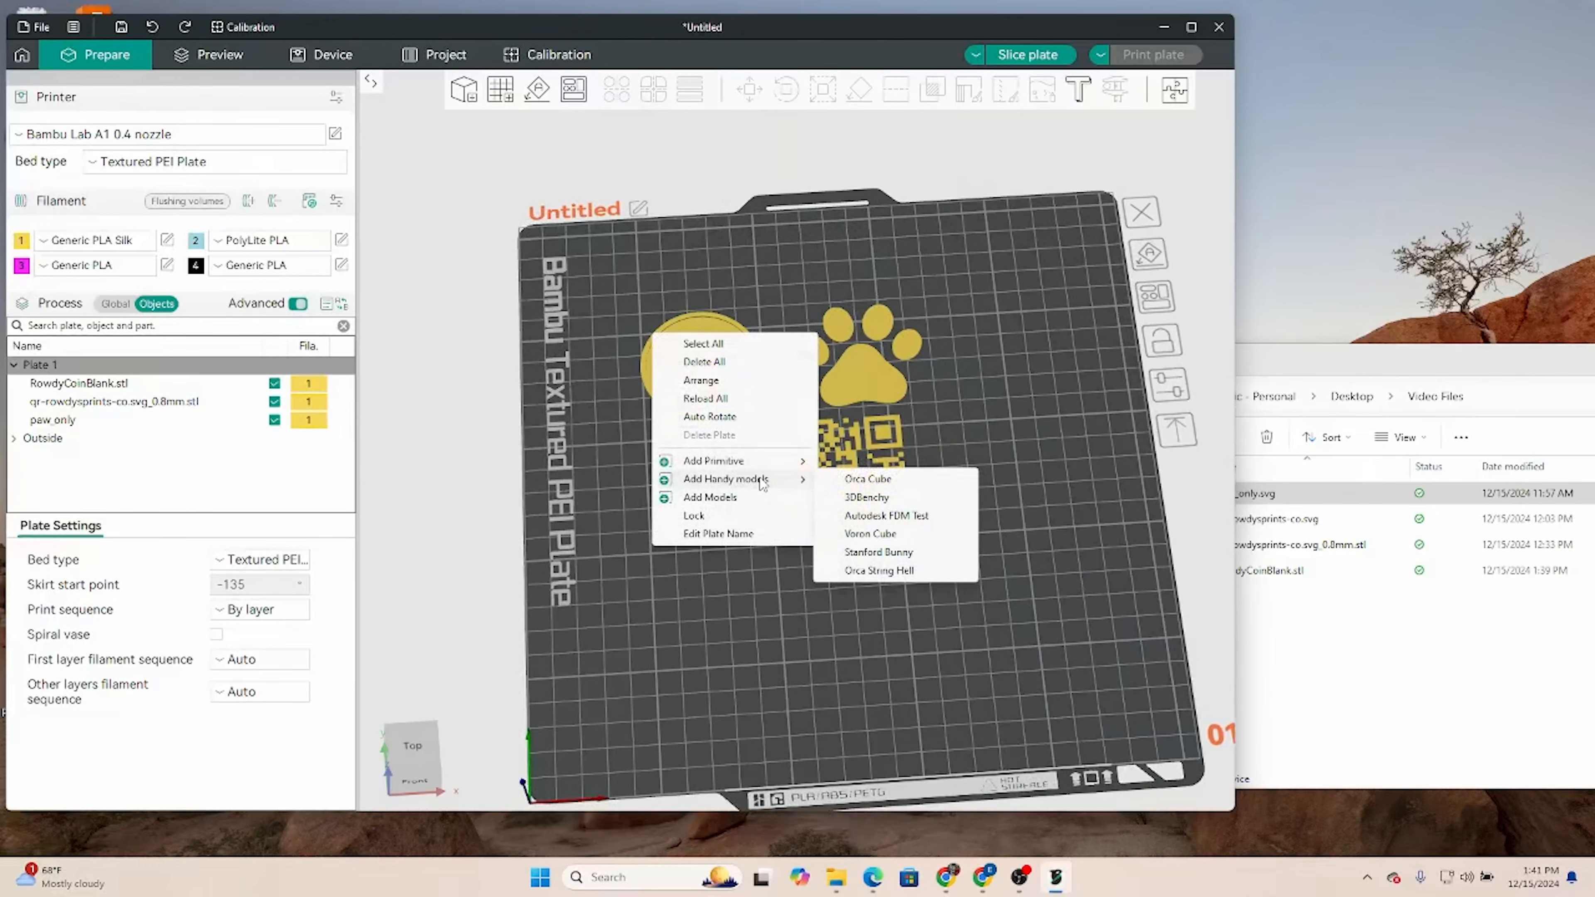
key(Escape)
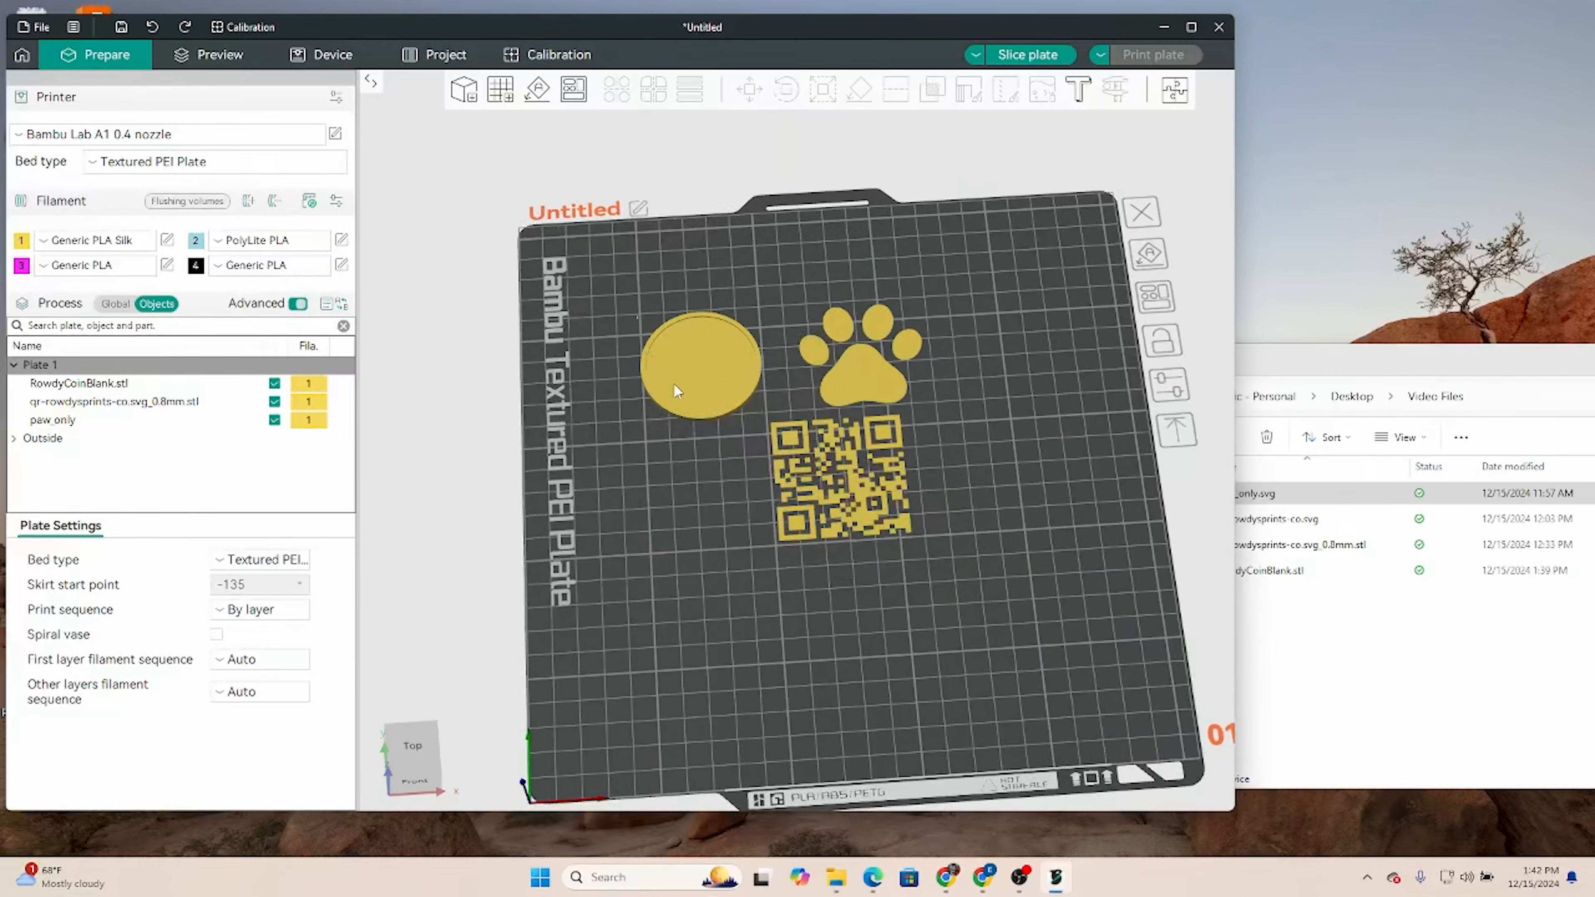
right_click(674, 384)
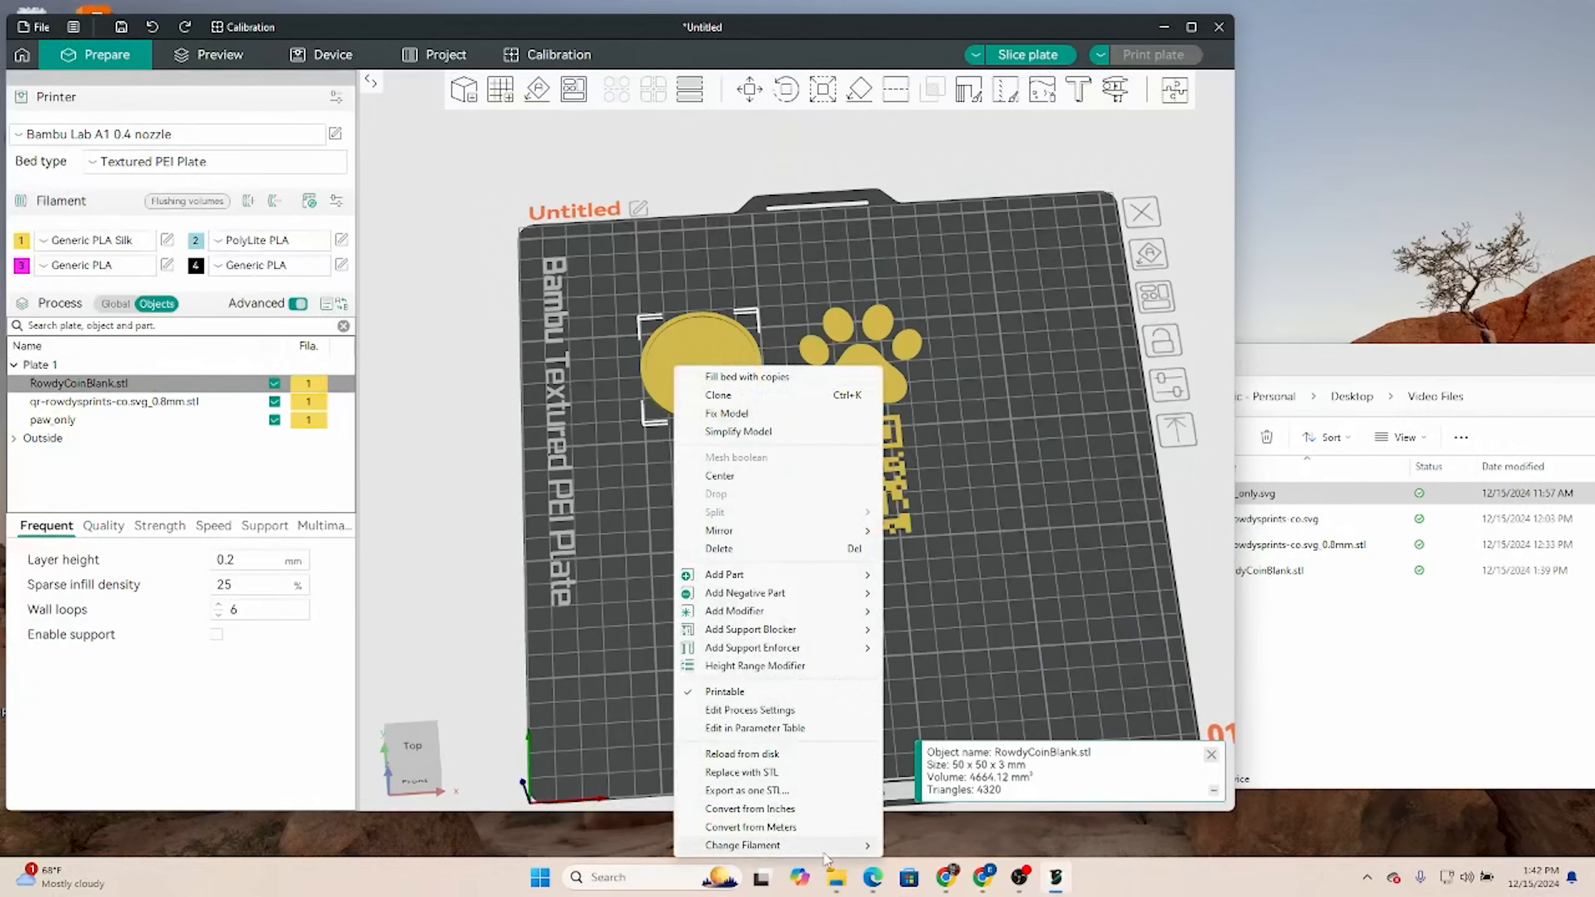
mouse_move(826, 851)
click(941, 800)
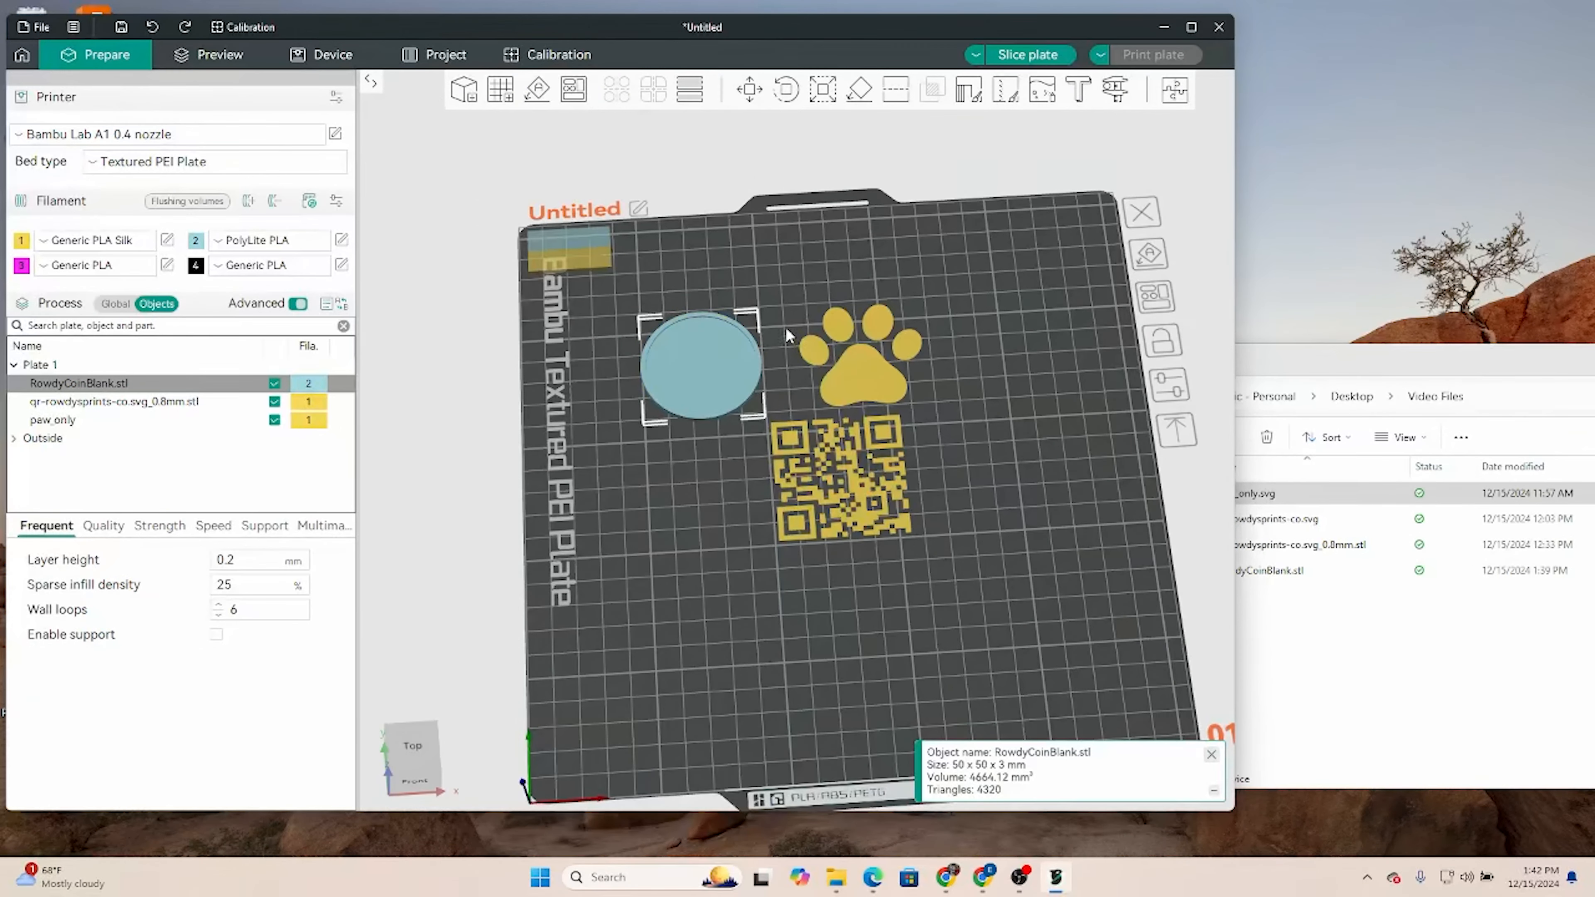
- Change the paw's filament to filament 4, the black Generic PLA
click(882, 381)
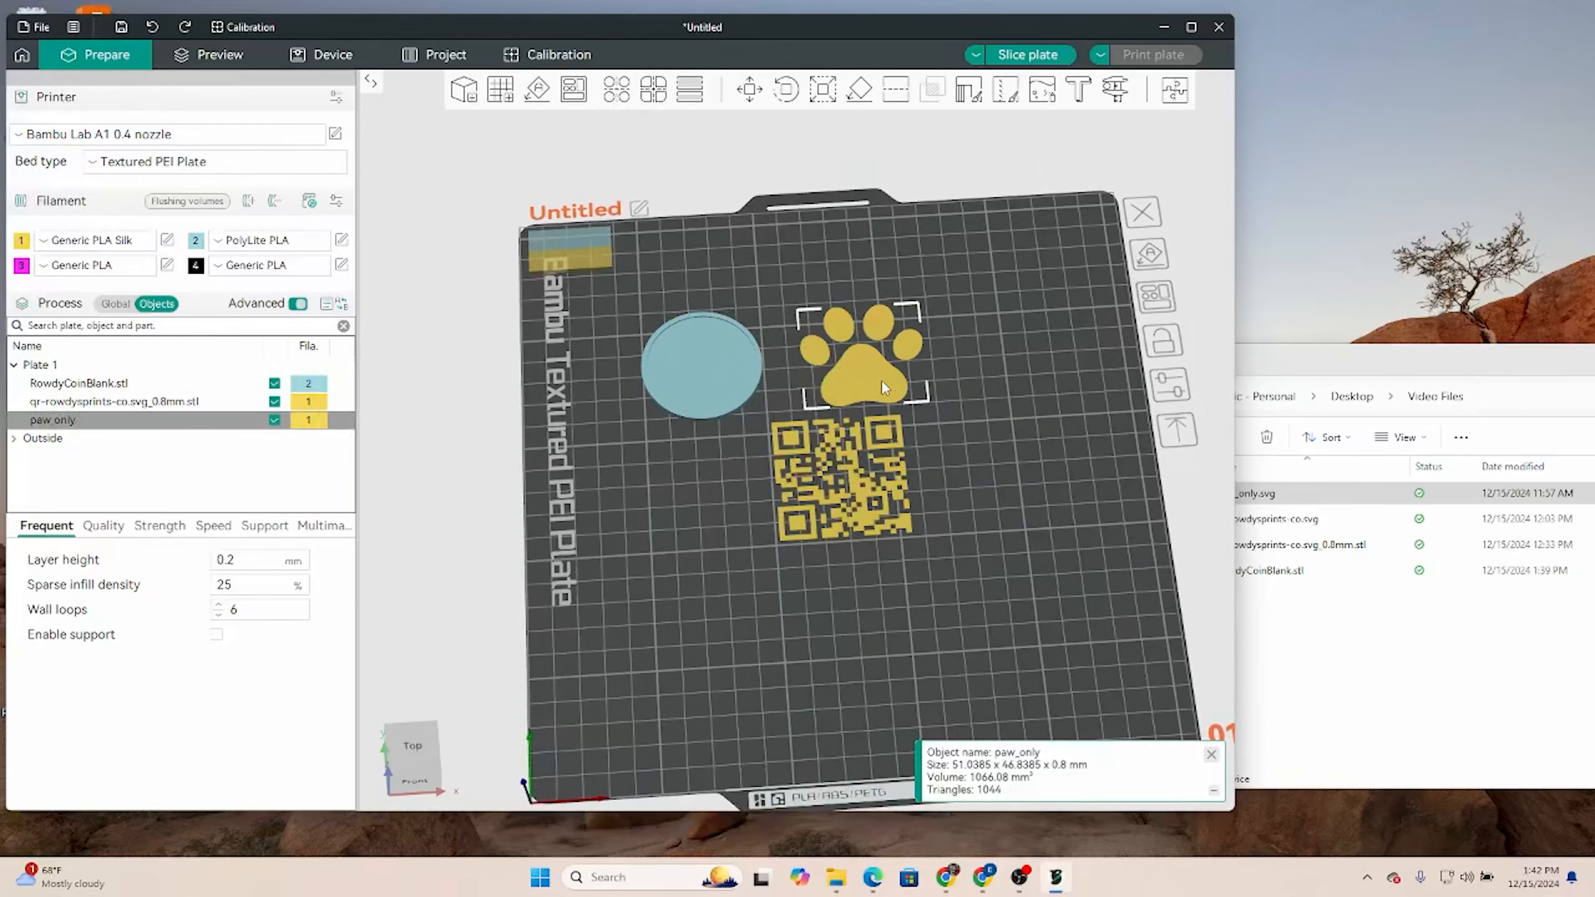
right_click(882, 381)
mouse_move(949, 845)
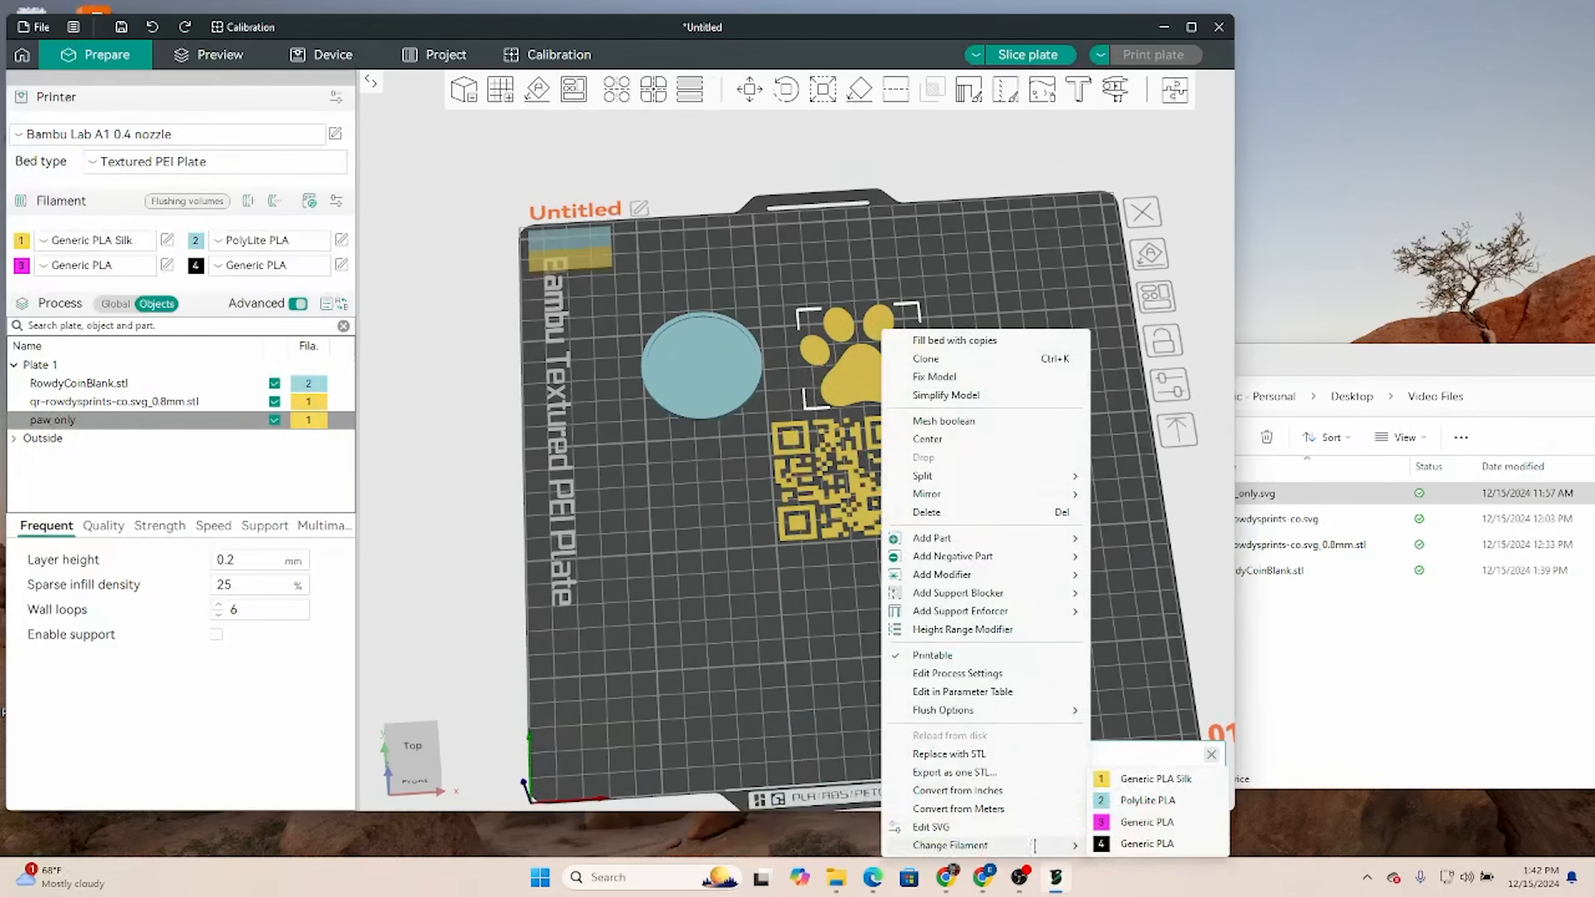
click(1137, 847)
- Change the QR code's filament to filament 4, the black Generic PLA
right_click(806, 528)
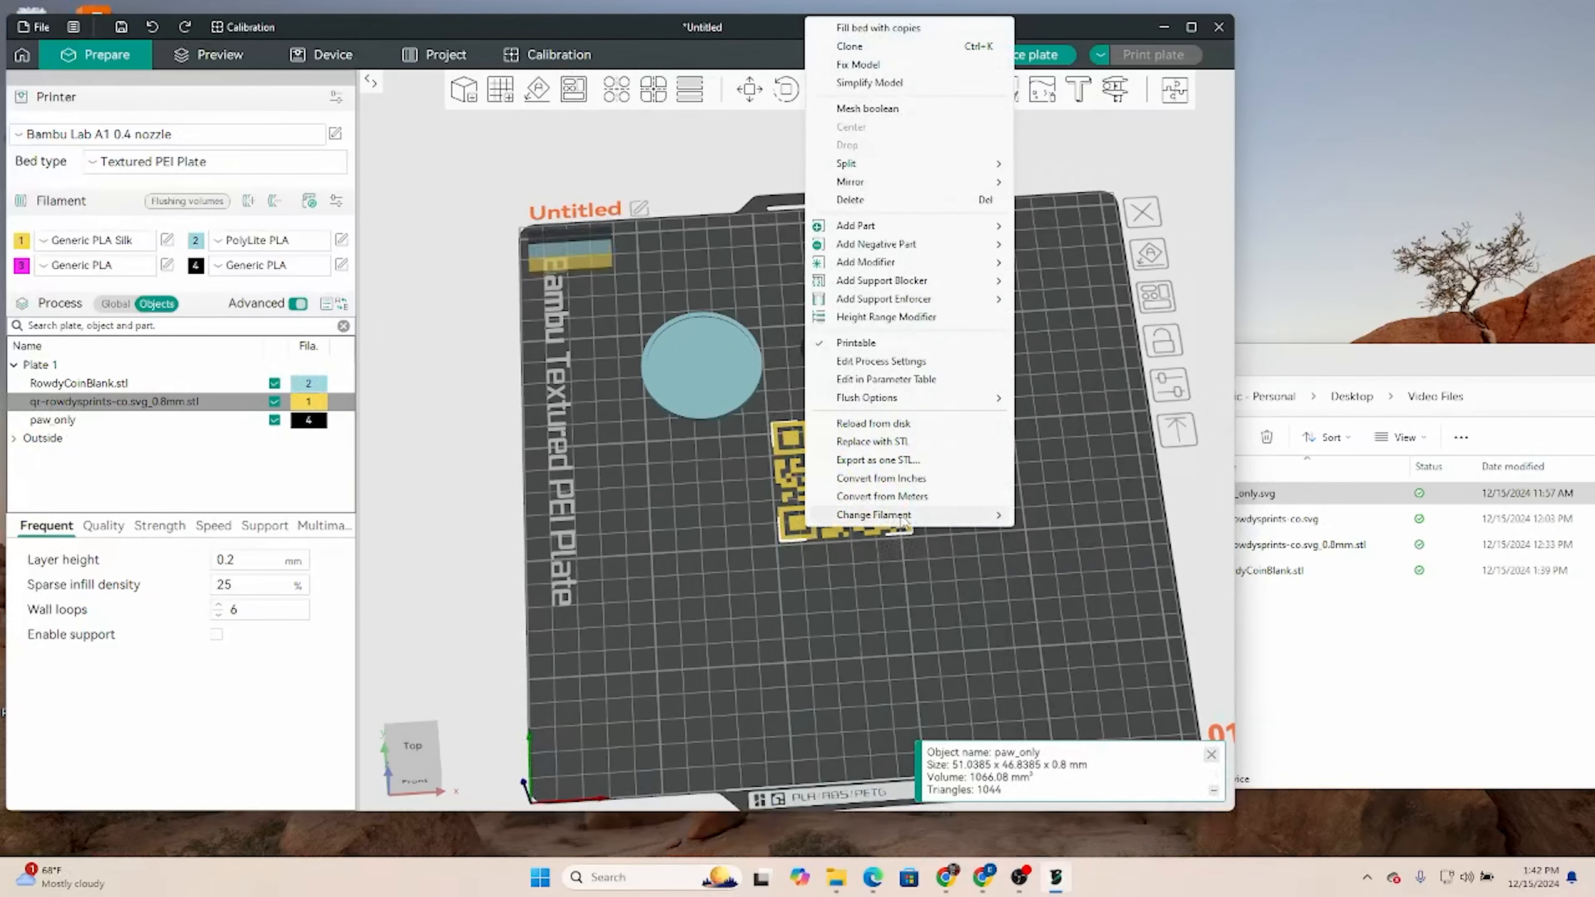
mouse_move(969, 517)
click(1059, 584)
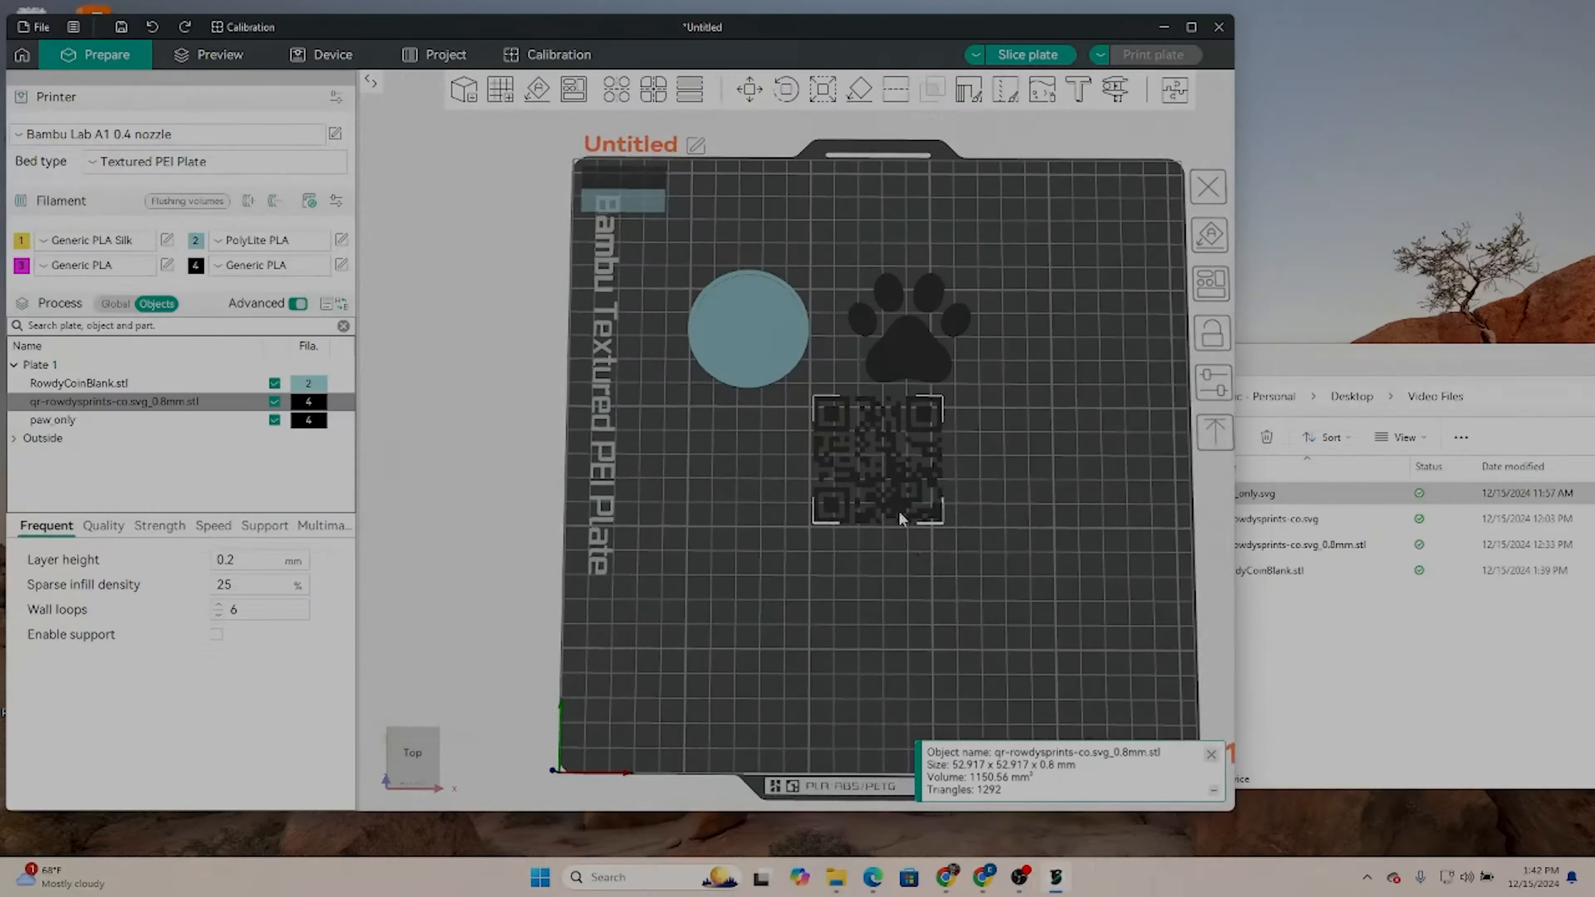
- Move the QR code directly in front of the coin blank and scale it down uniformly to about 44.7 mm wide
drag(898, 511, 766, 456)
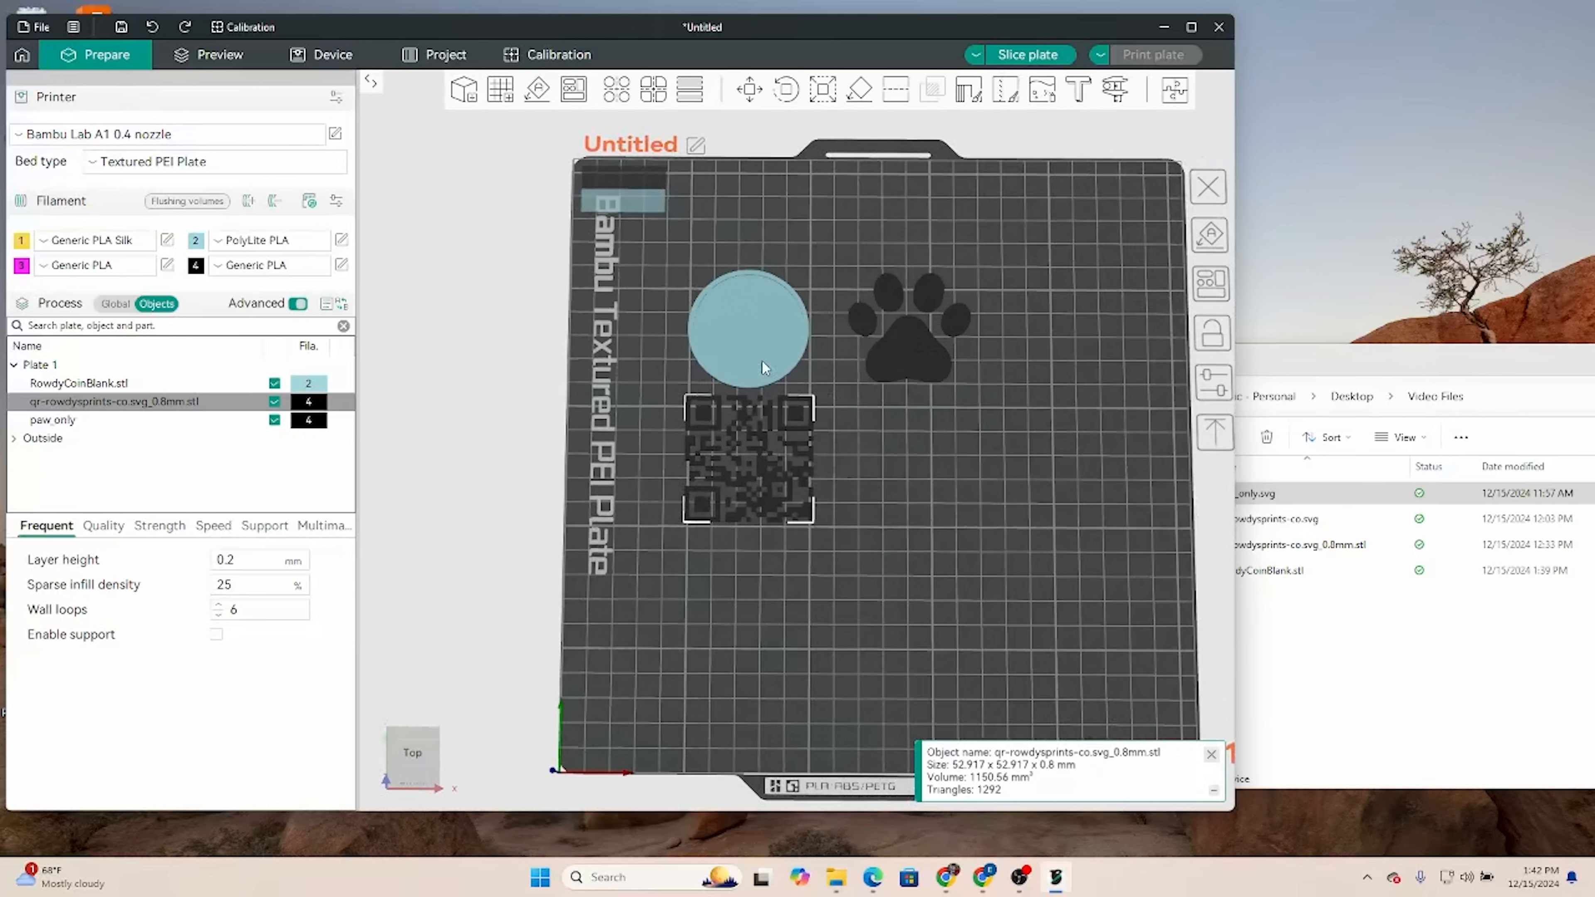
click(823, 89)
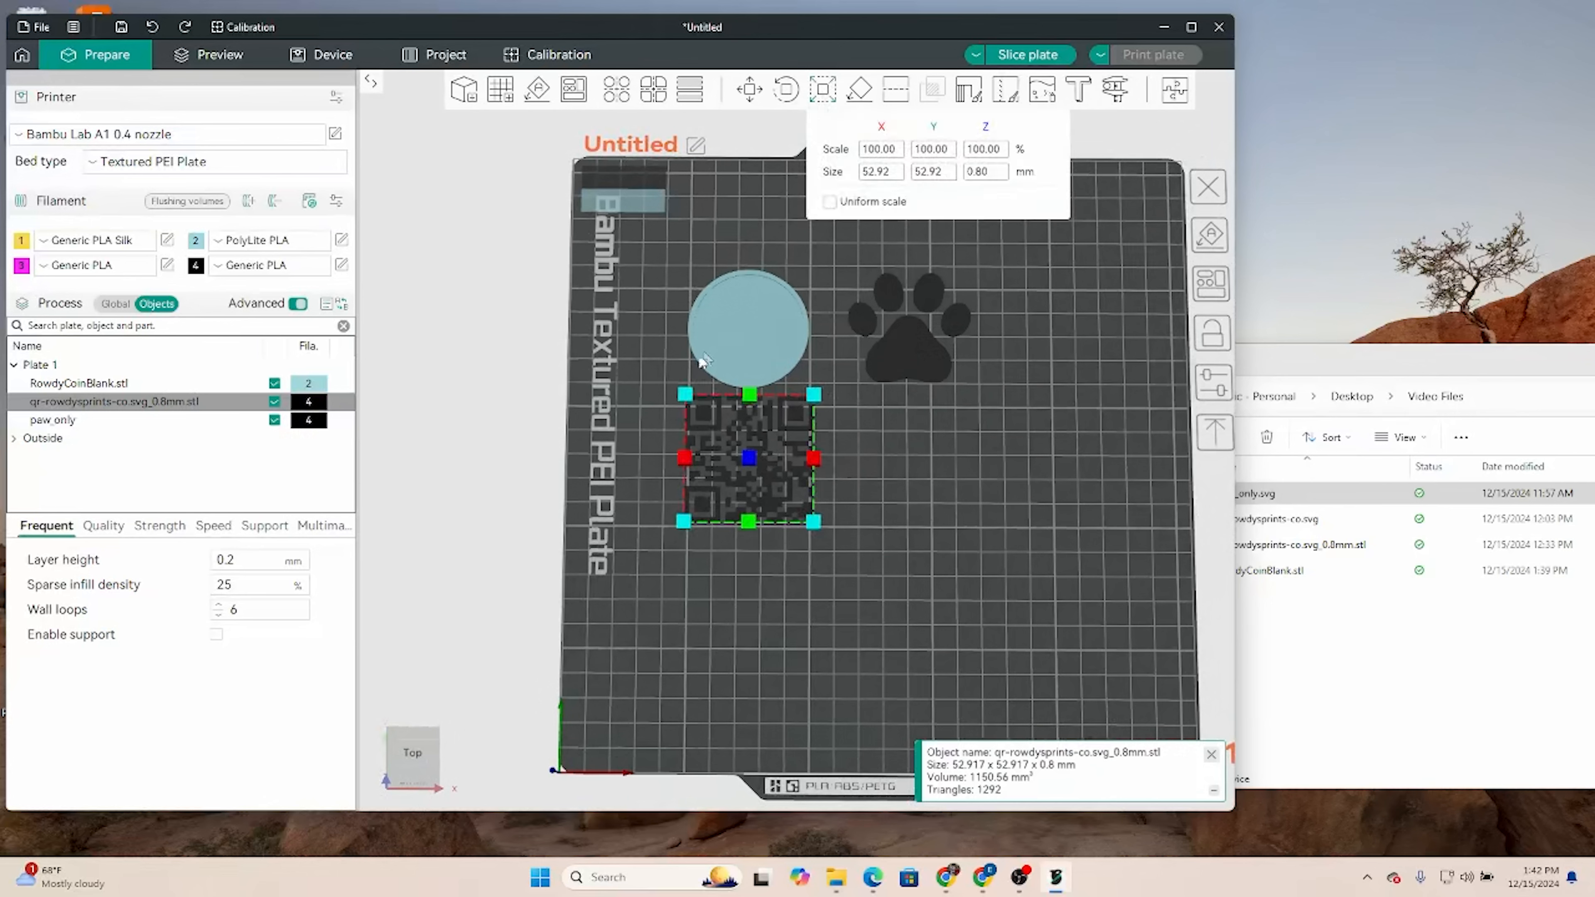
drag(686, 405, 698, 406)
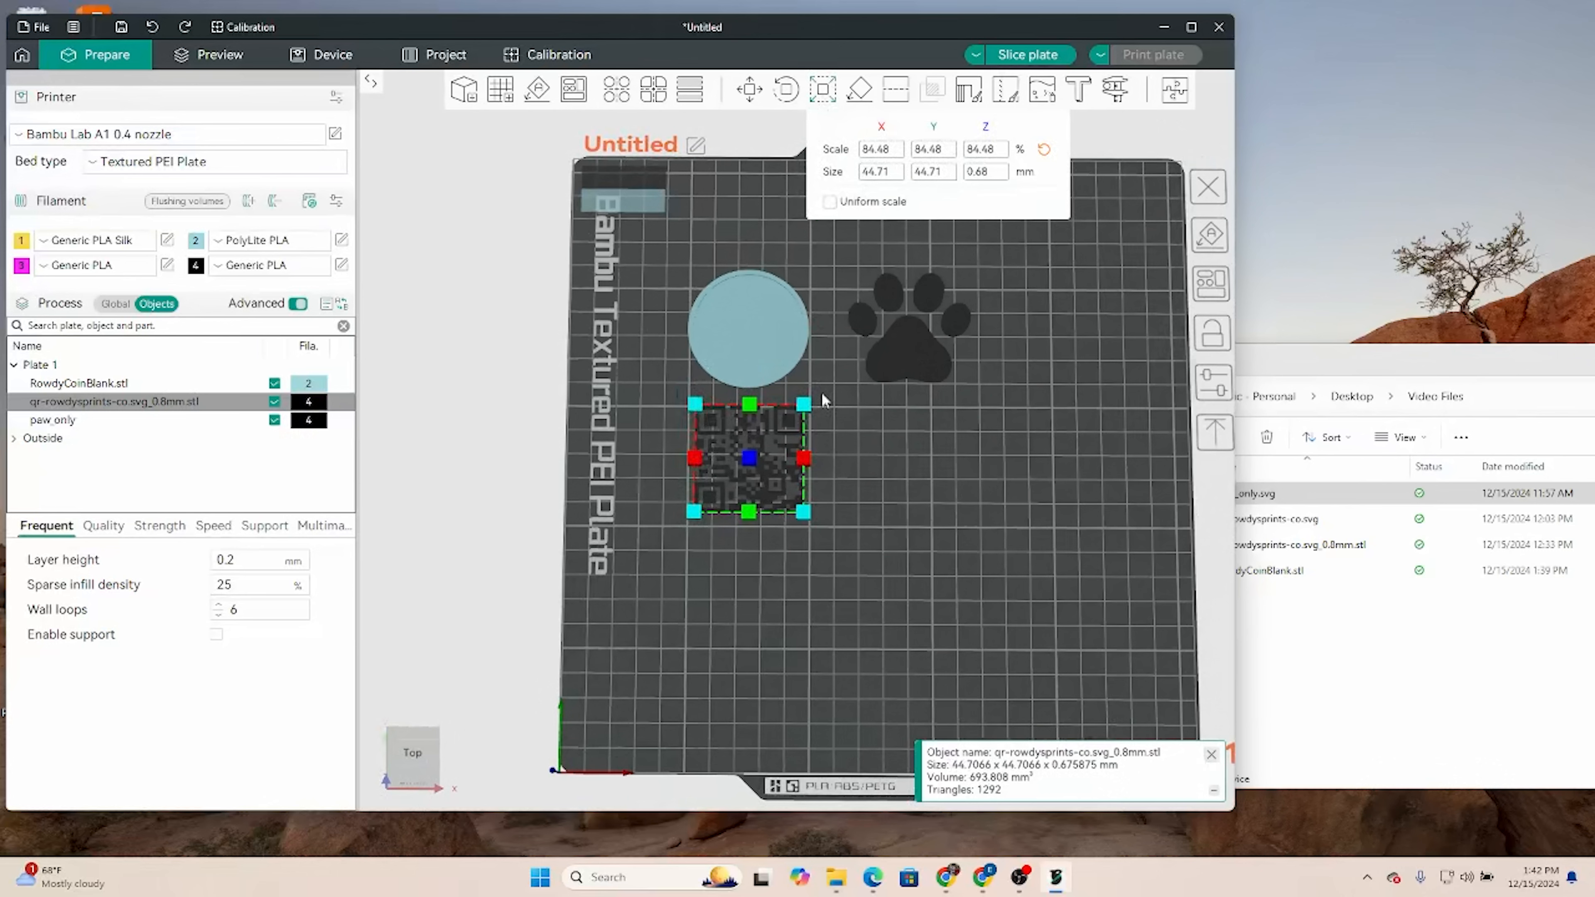
- Set the QR code's height to 0.8 mm and move it onto the middle of the coin blank
click(983, 177)
text(.8)
key(Return)
drag(782, 420, 785, 291)
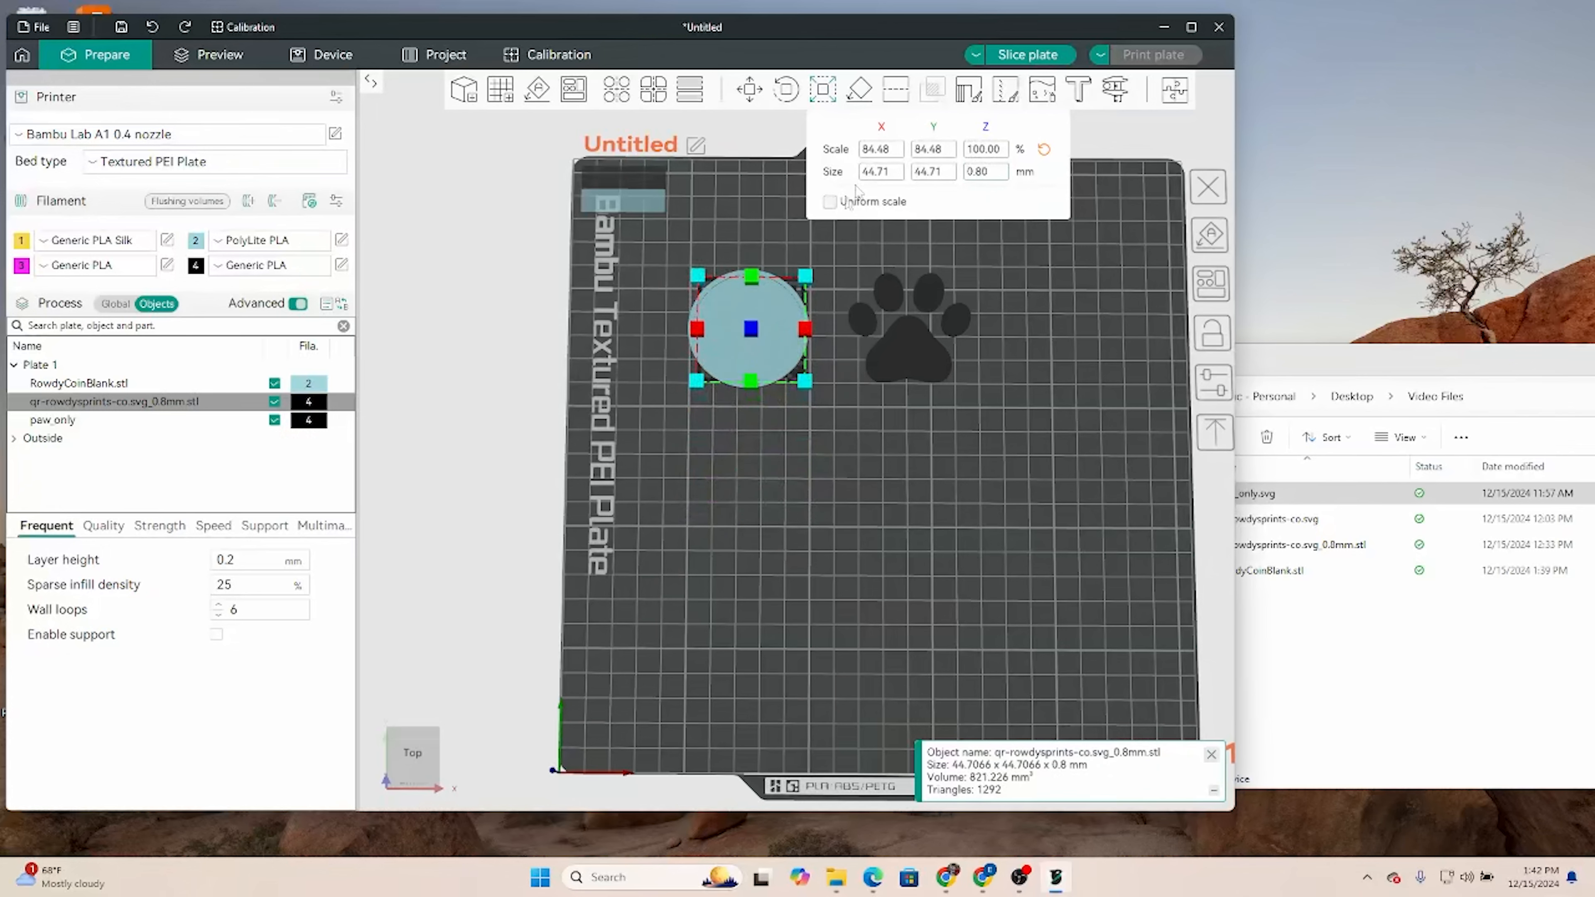
- Set the QR code's size to 38 mm in both X and Y
click(893, 171)
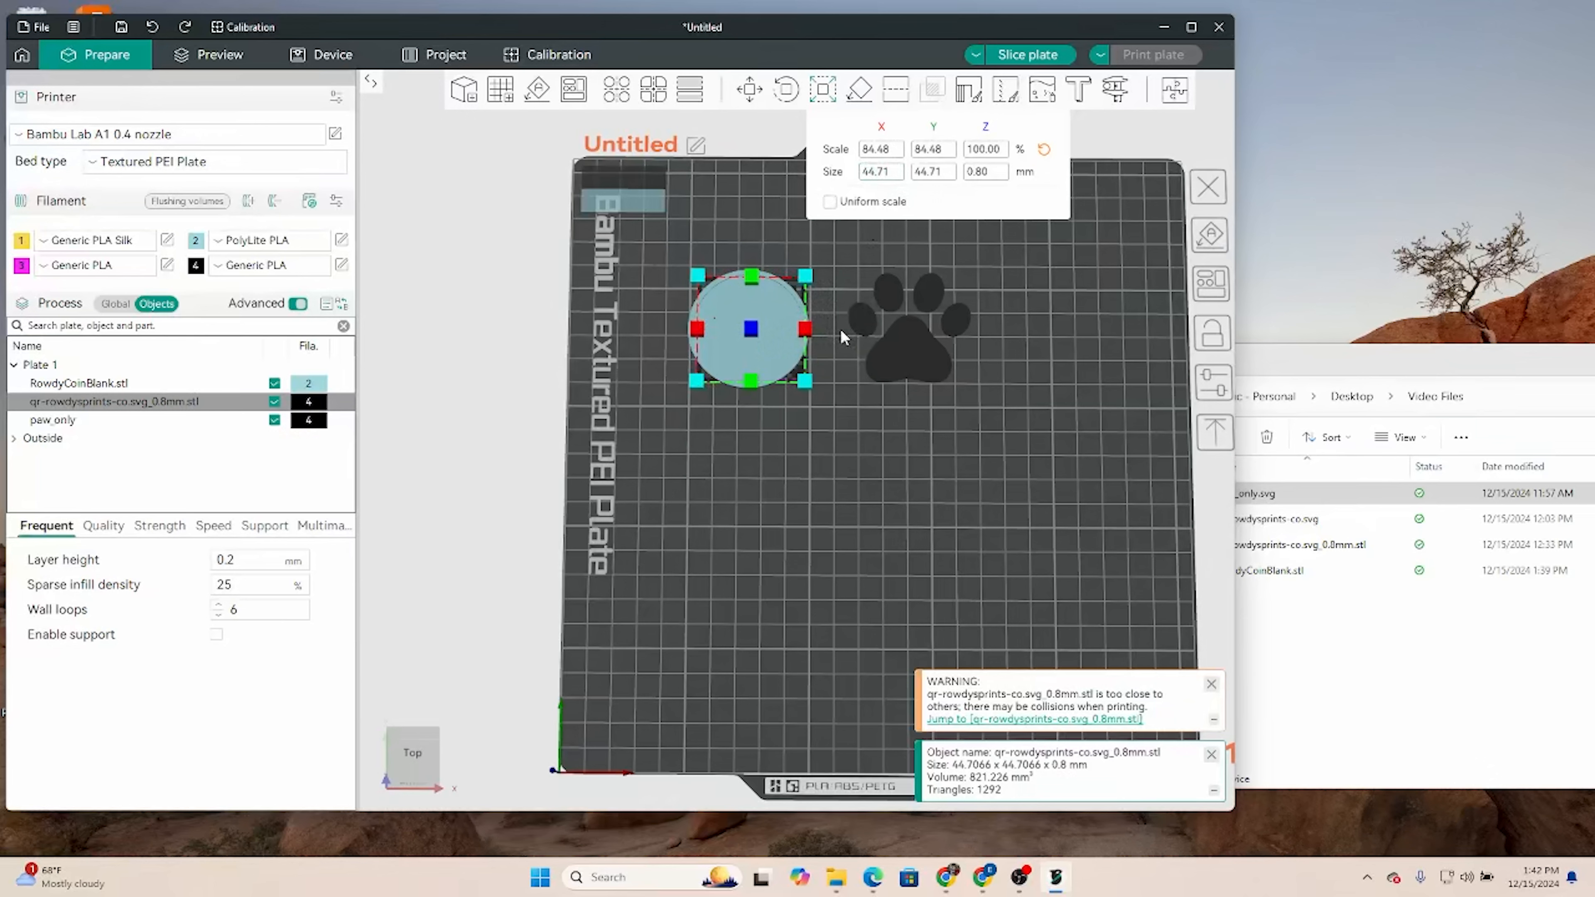
click(897, 183)
text(38)
key(Tab)
key(Tab)
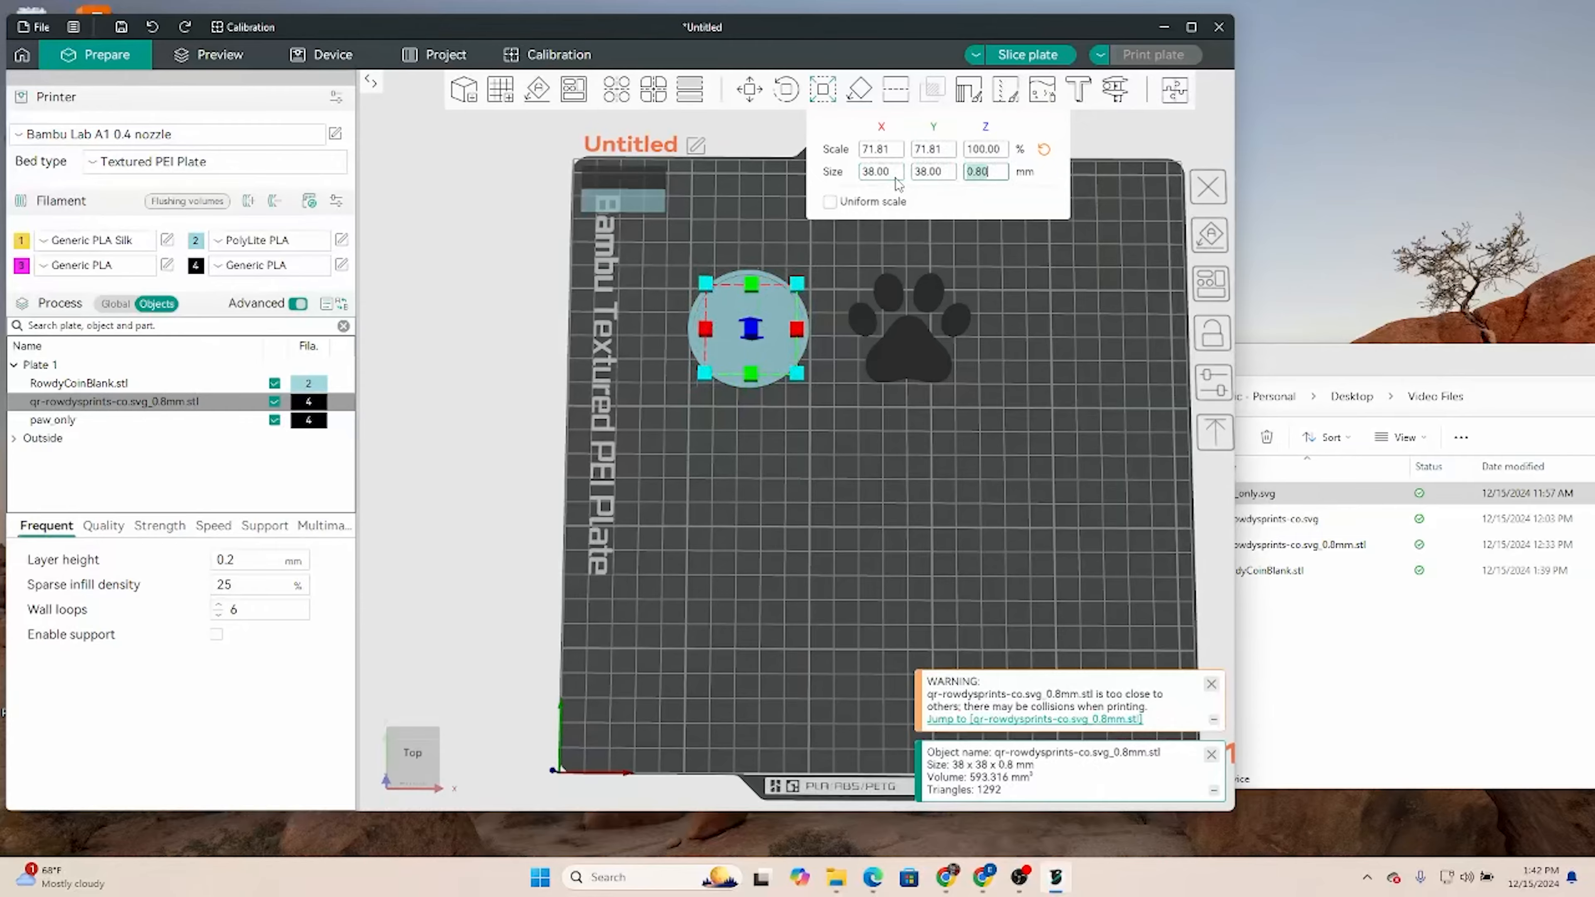
- Check the QR code on the coin's underside and scale it down uniformly to about 34.6 mm wide
drag(876, 434, 695, 251)
scroll(742, 325, up, 5)
scroll(750, 339, up, 3)
middle_drag(755, 351, 844, 587)
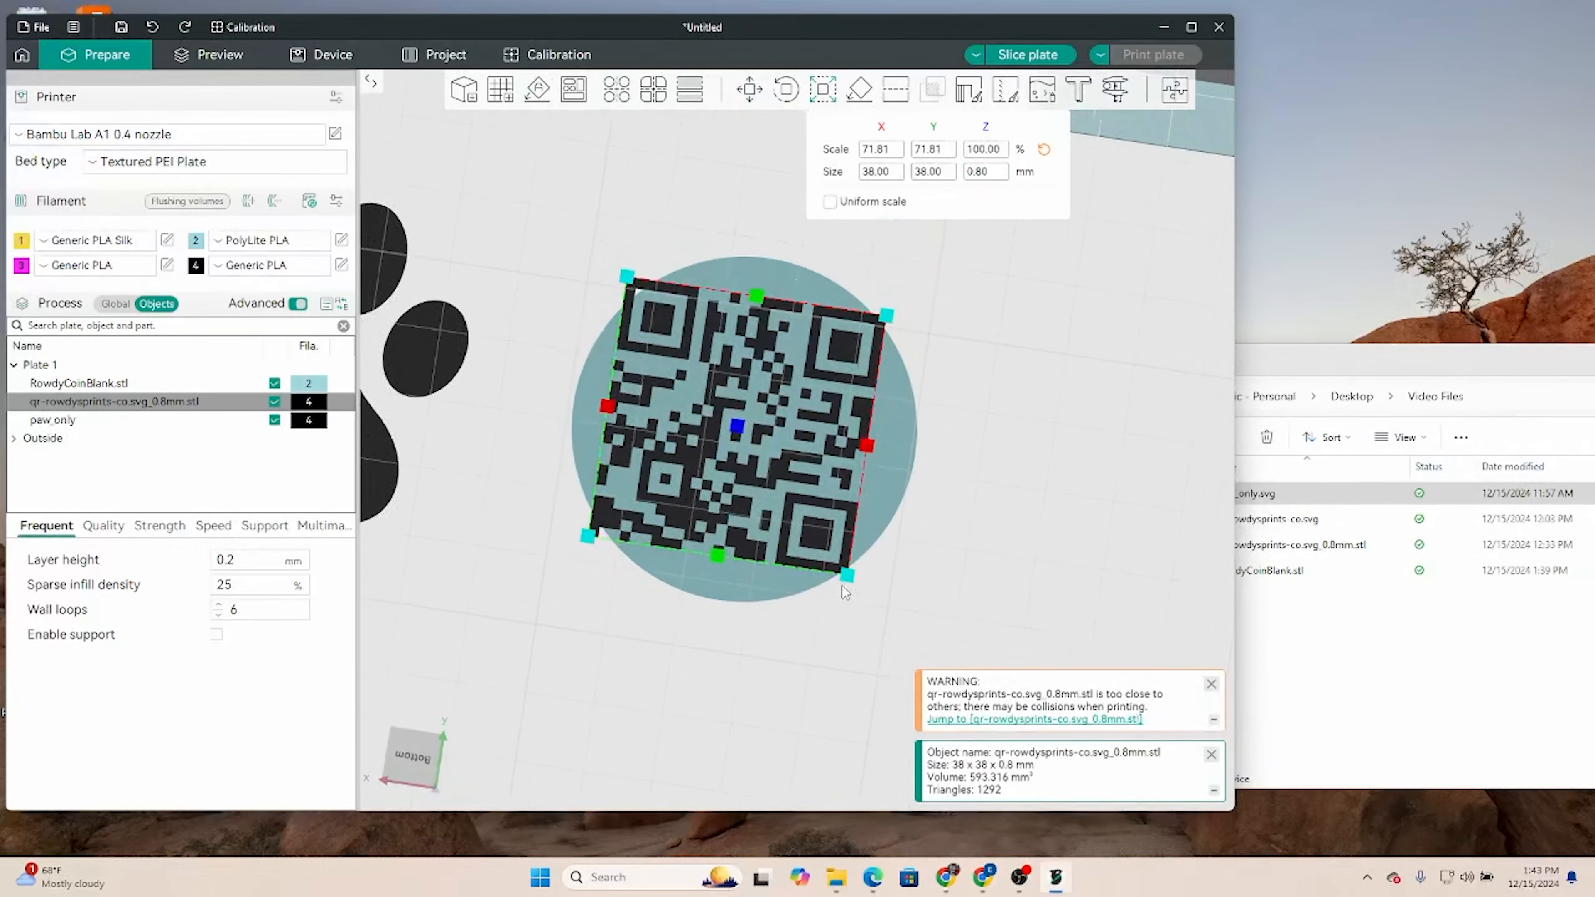
drag(846, 582, 834, 573)
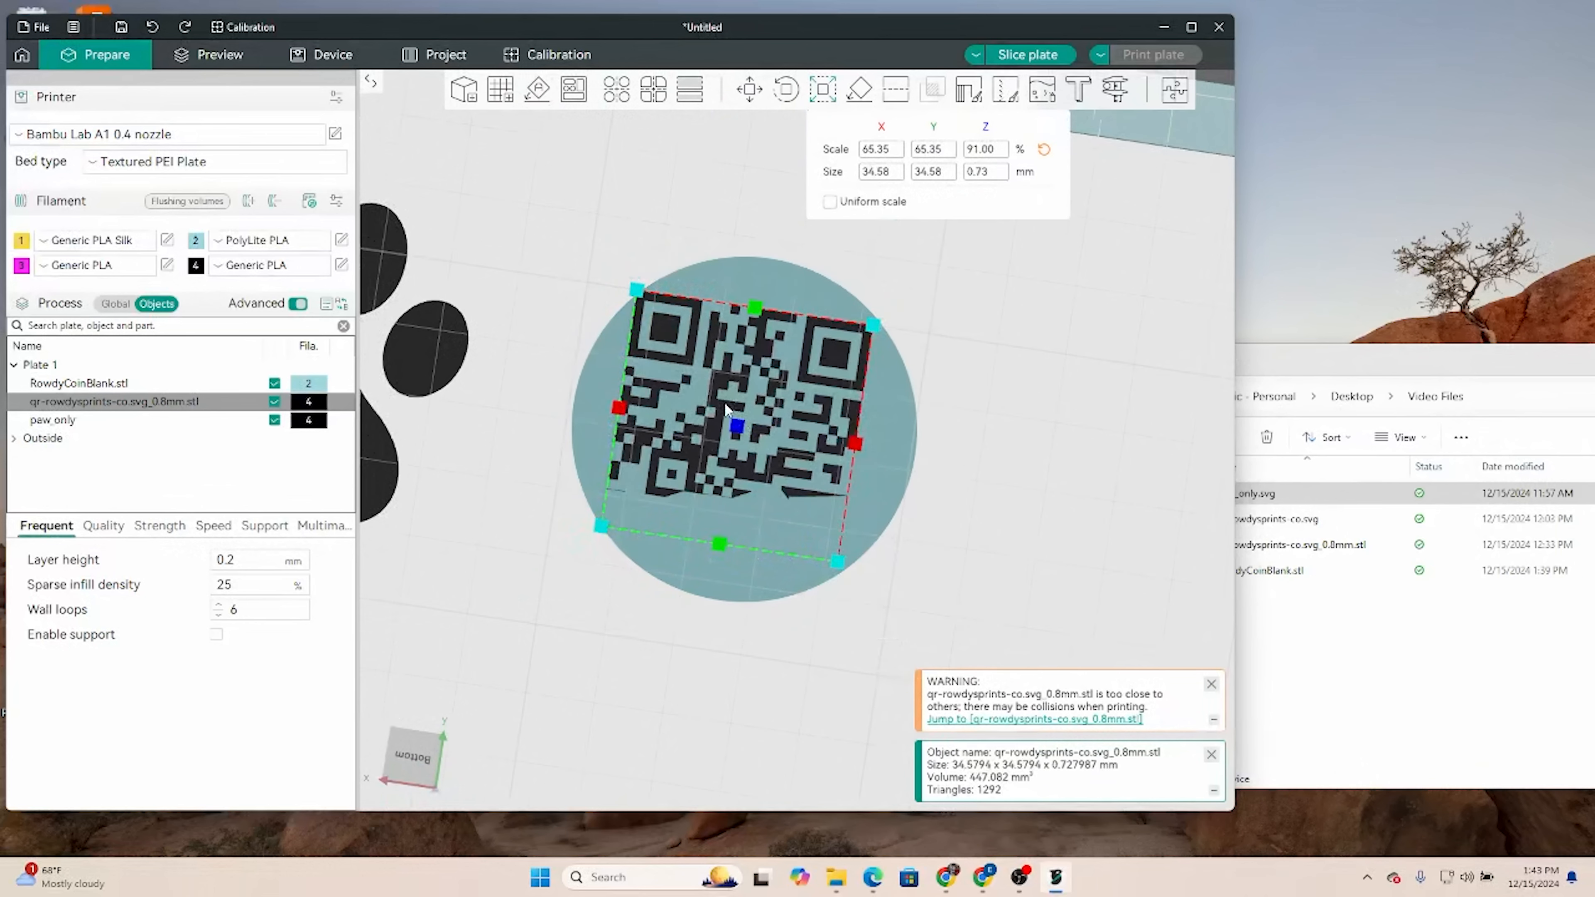
click(719, 431)
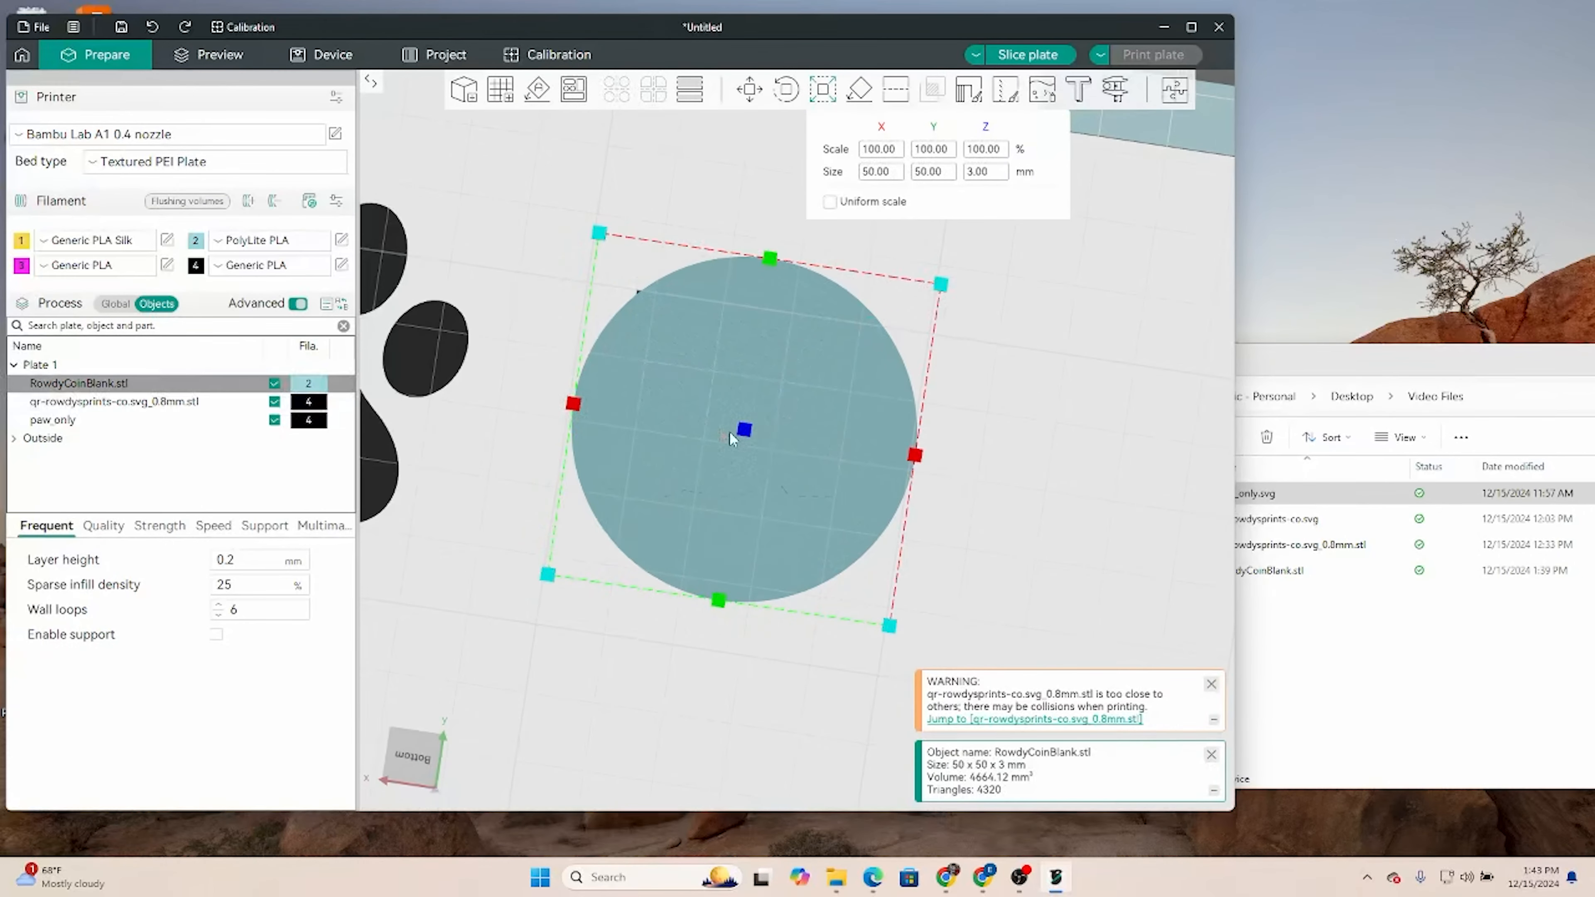
click(91, 402)
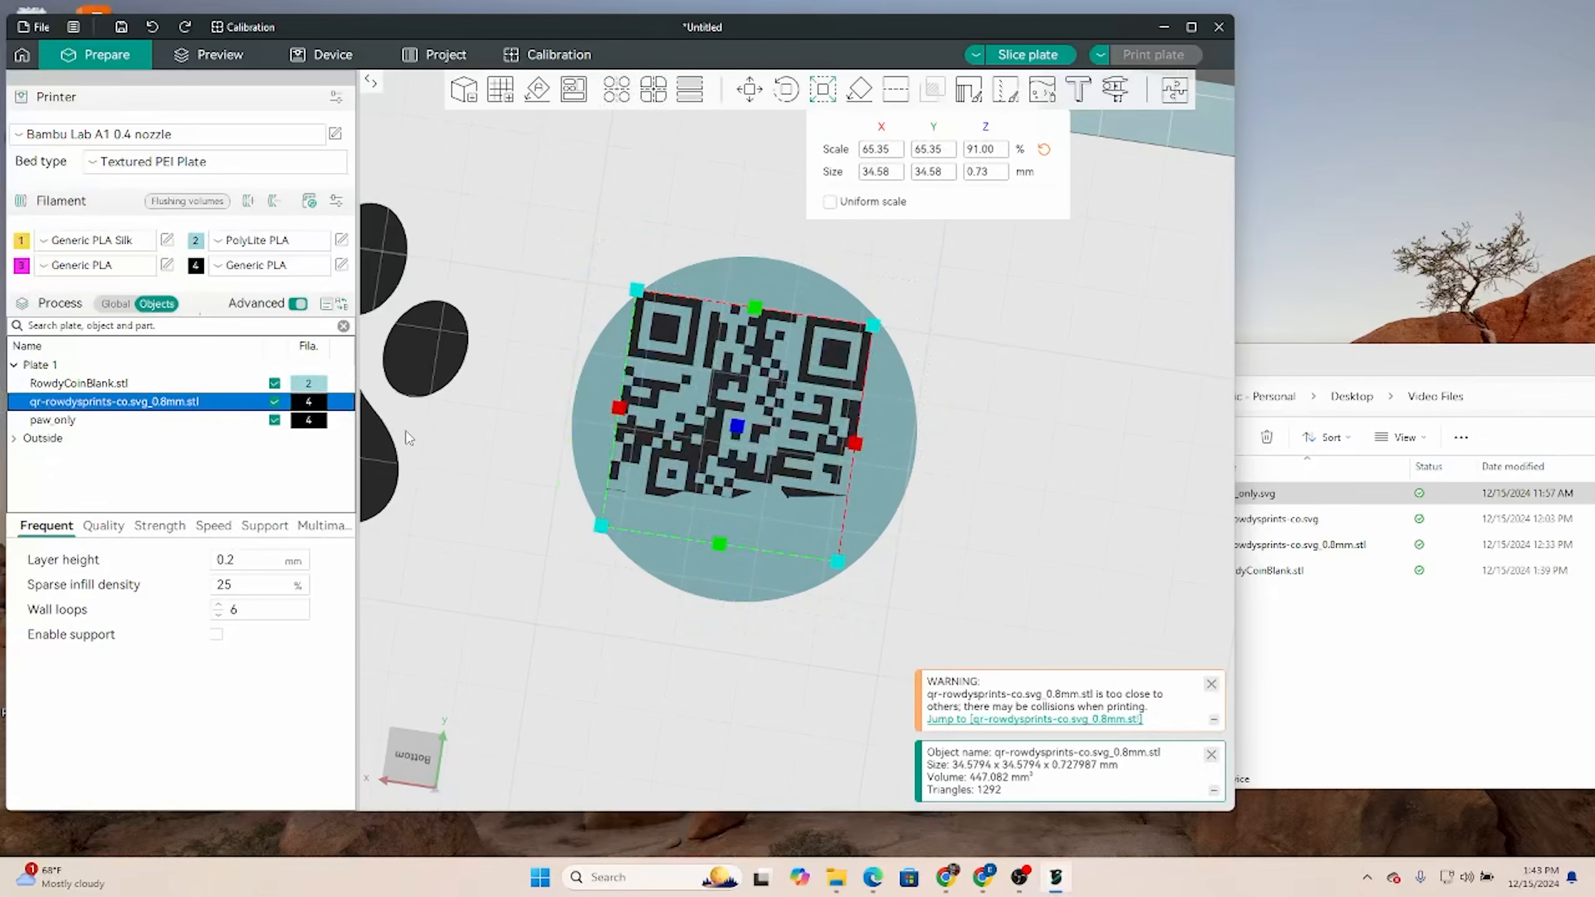
drag(671, 338, 673, 339)
drag(956, 390, 950, 397)
- Set the QR code's size to 33.5 mm in X, 33.5 mm in Y and 0.8 mm in Z
click(880, 172)
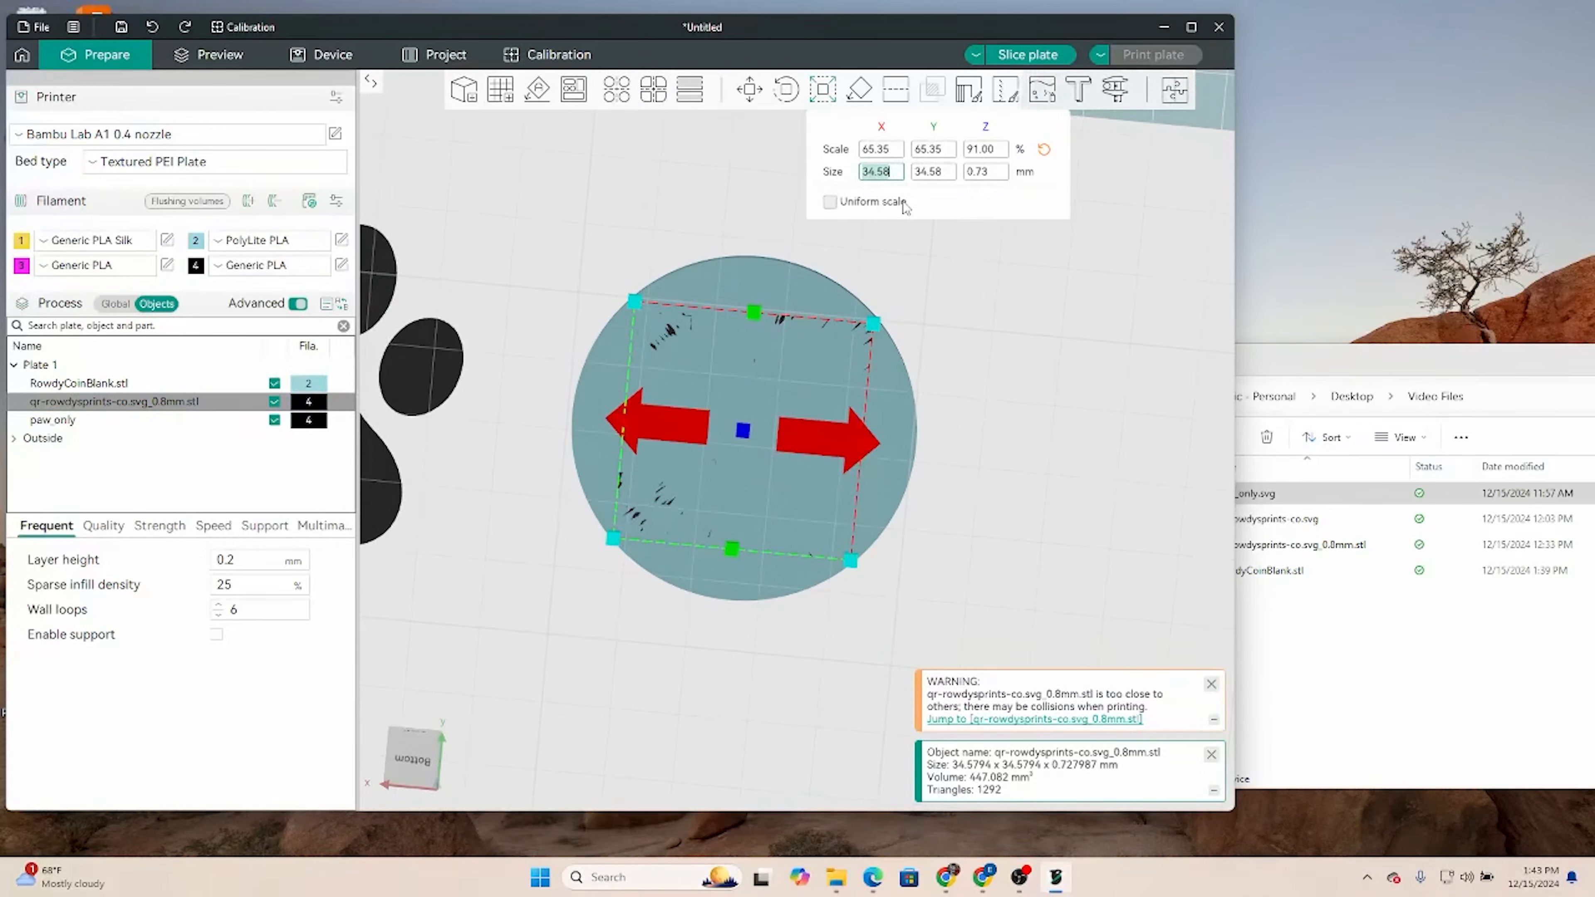
text(33.5)
key(Tab)
text(33.5)
key(Tab)
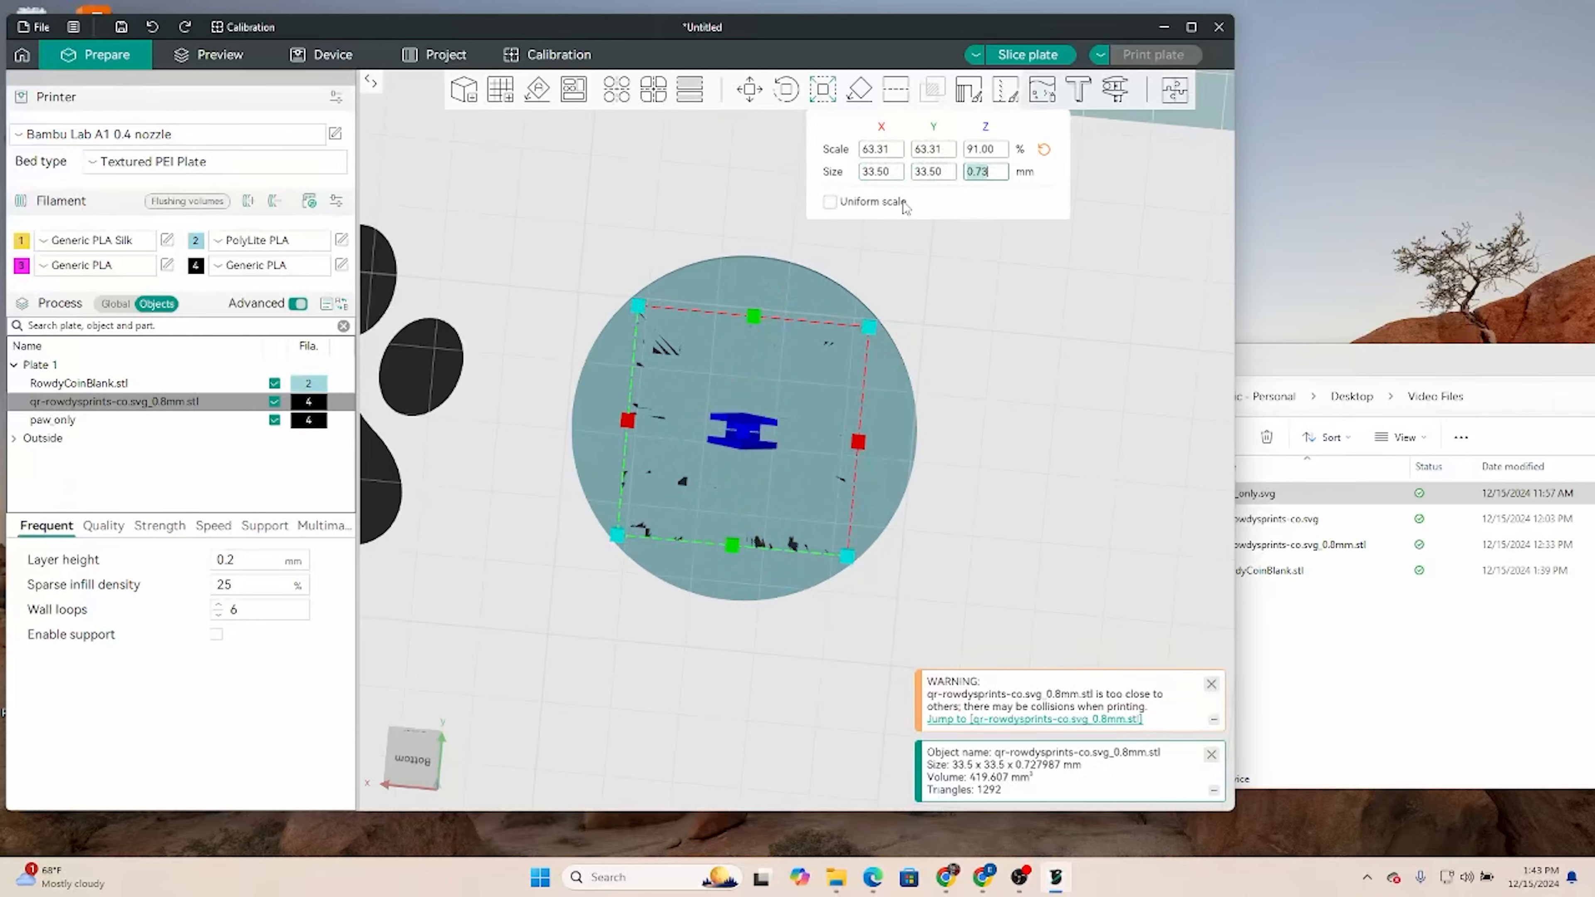
text(.8)
key(Tab)
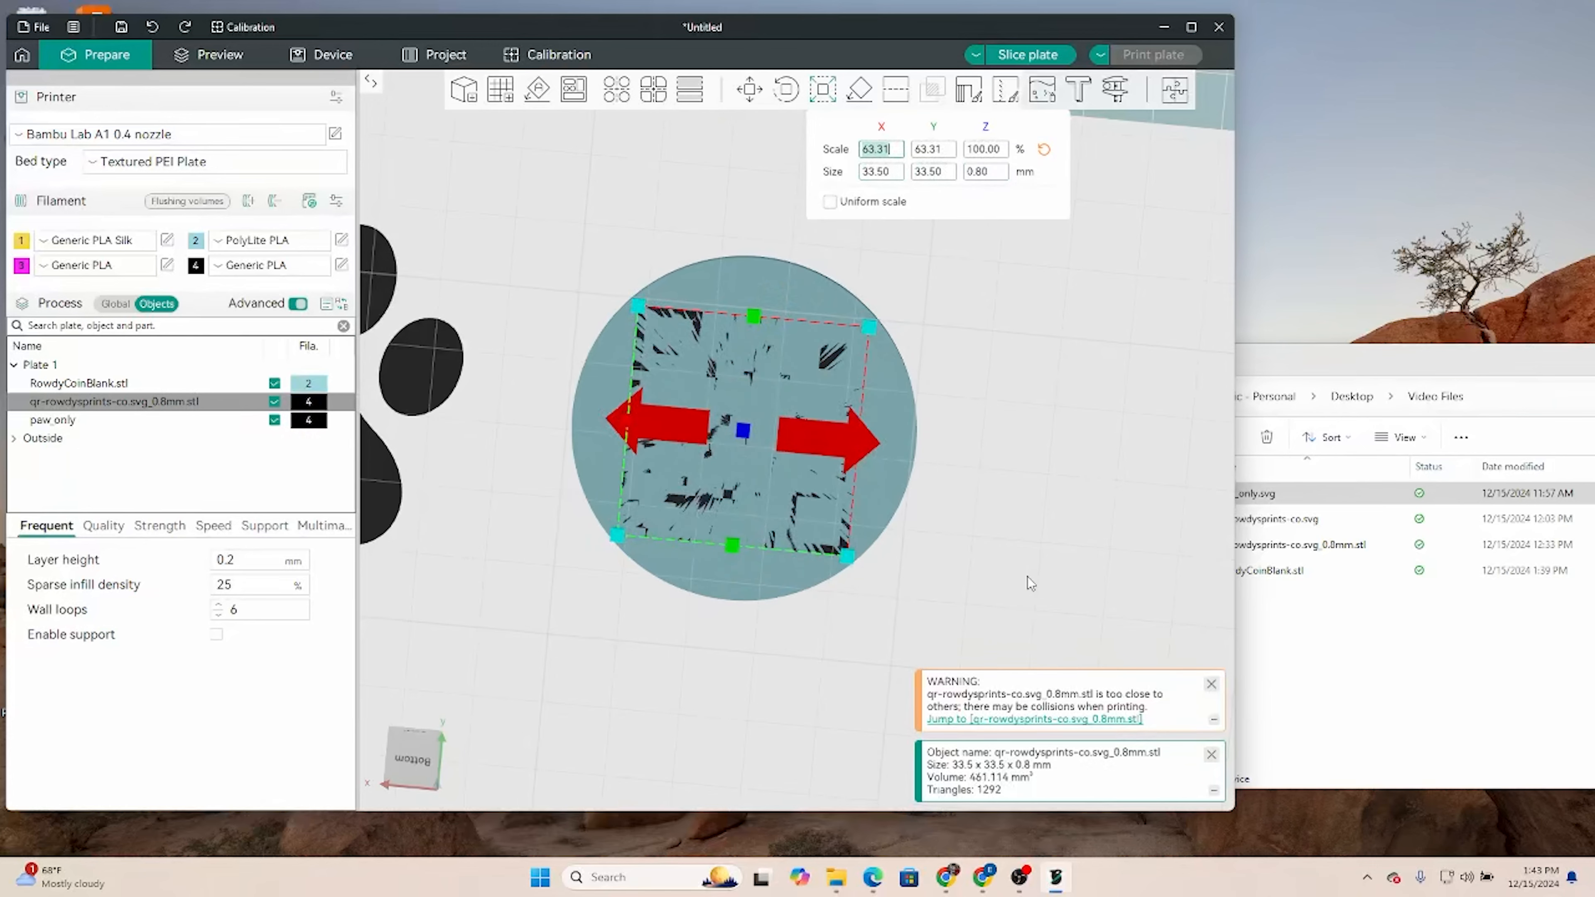
key(Return)
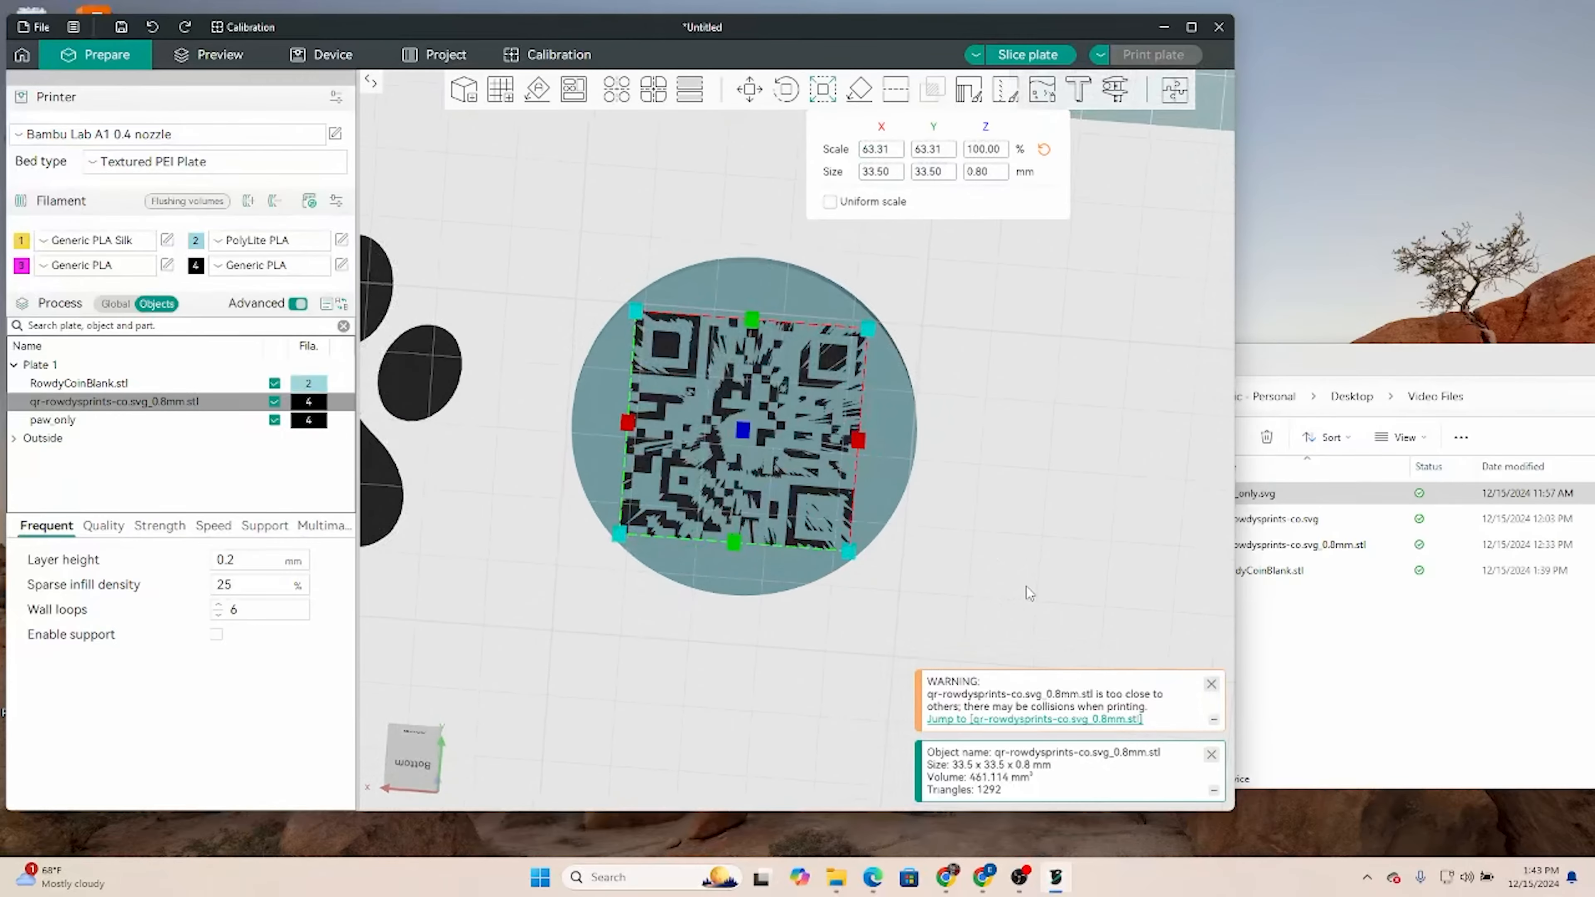
- Assemble RowdyCoinBlank.stl and the QR code into one object
drag(1027, 586, 775, 741)
ctrl+click(125, 384)
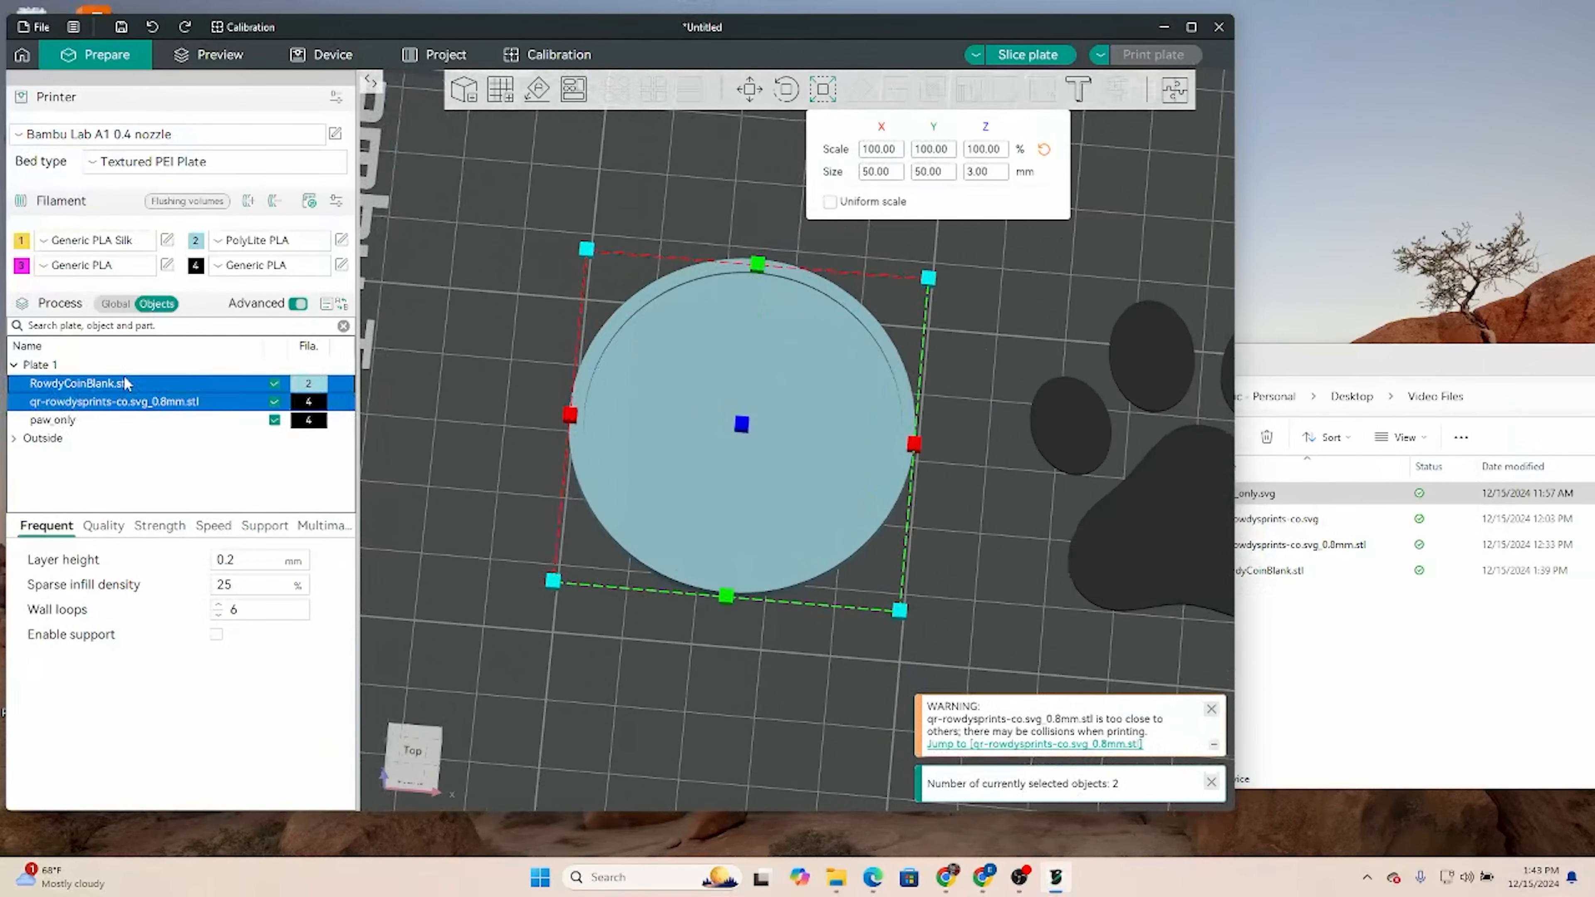
right_click(103, 391)
click(148, 402)
scroll(770, 636, down, 3)
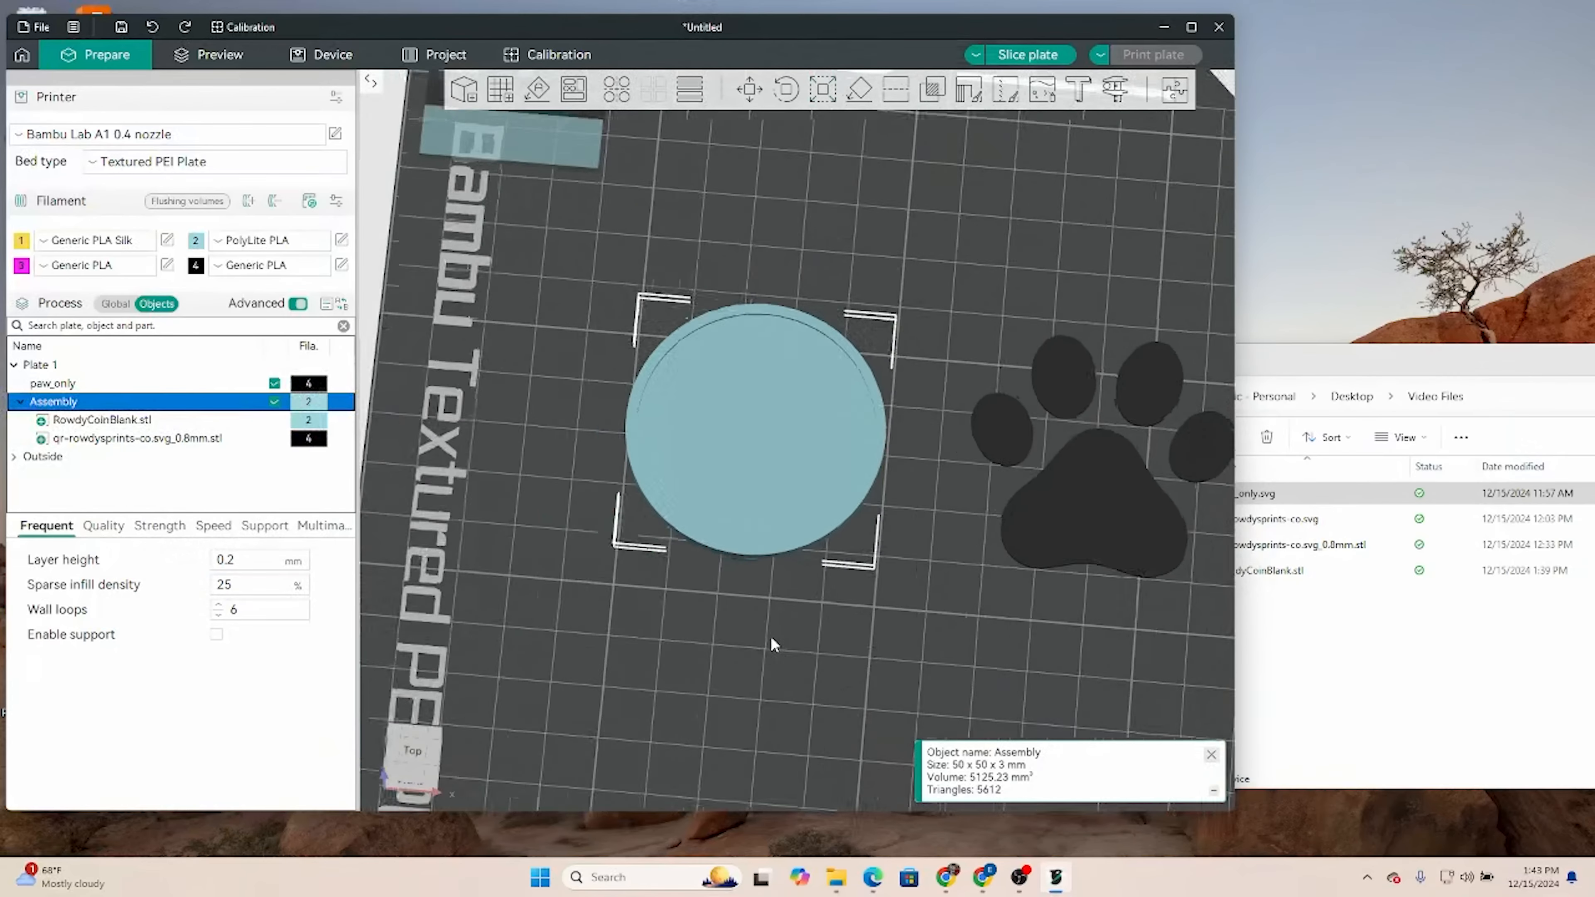
- Assemble the paw with the coin and QR code assembly into a single object
right_drag(1018, 551, 1007, 521)
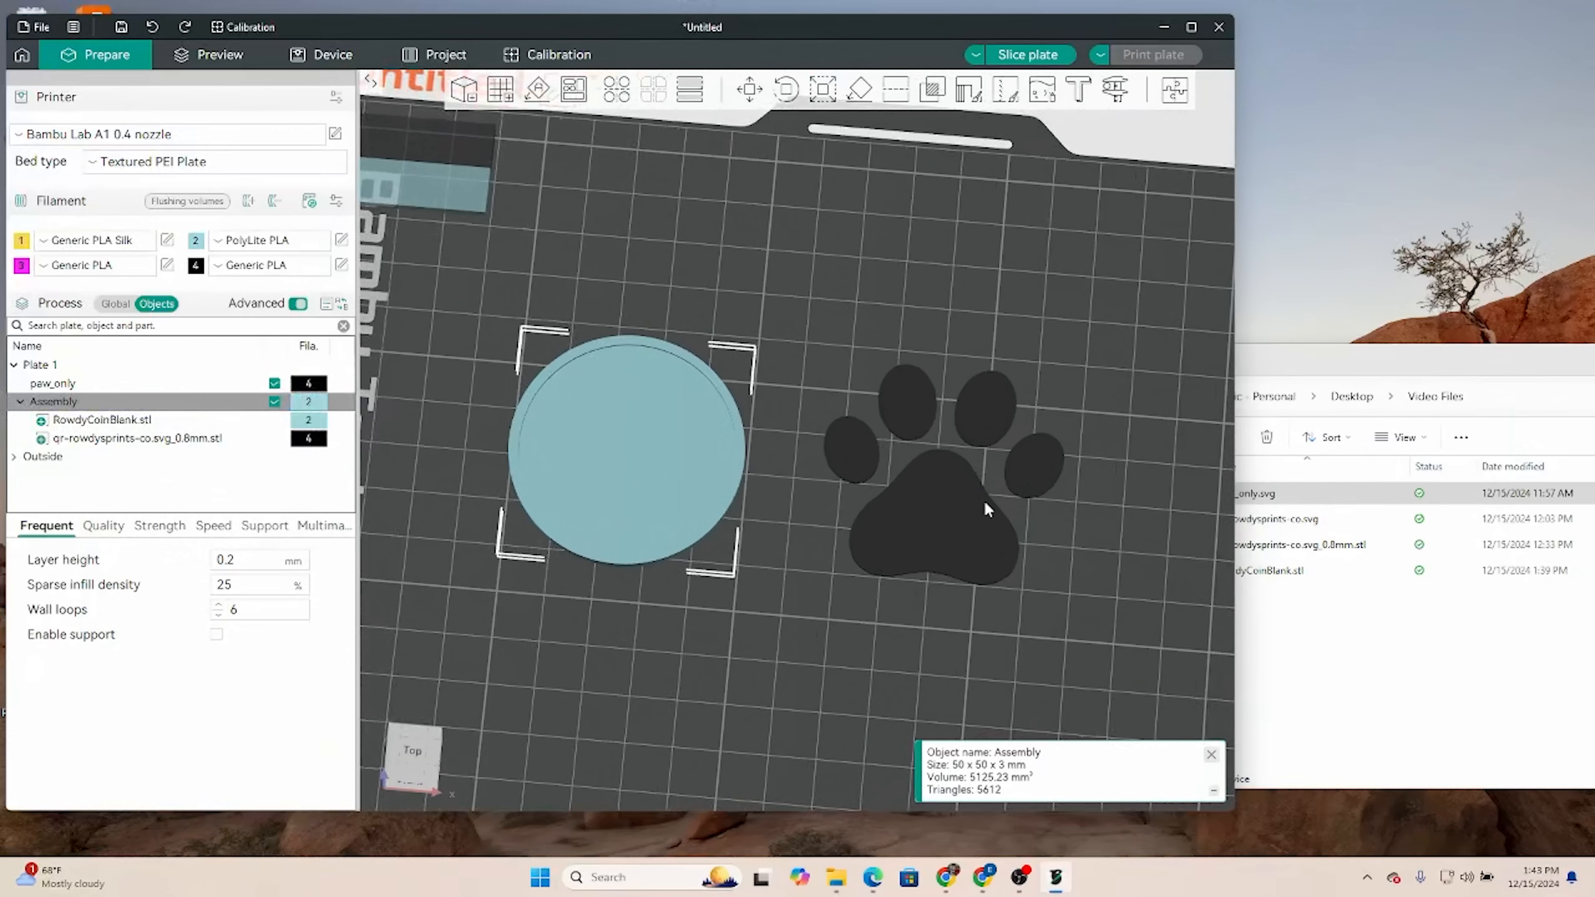
click(961, 505)
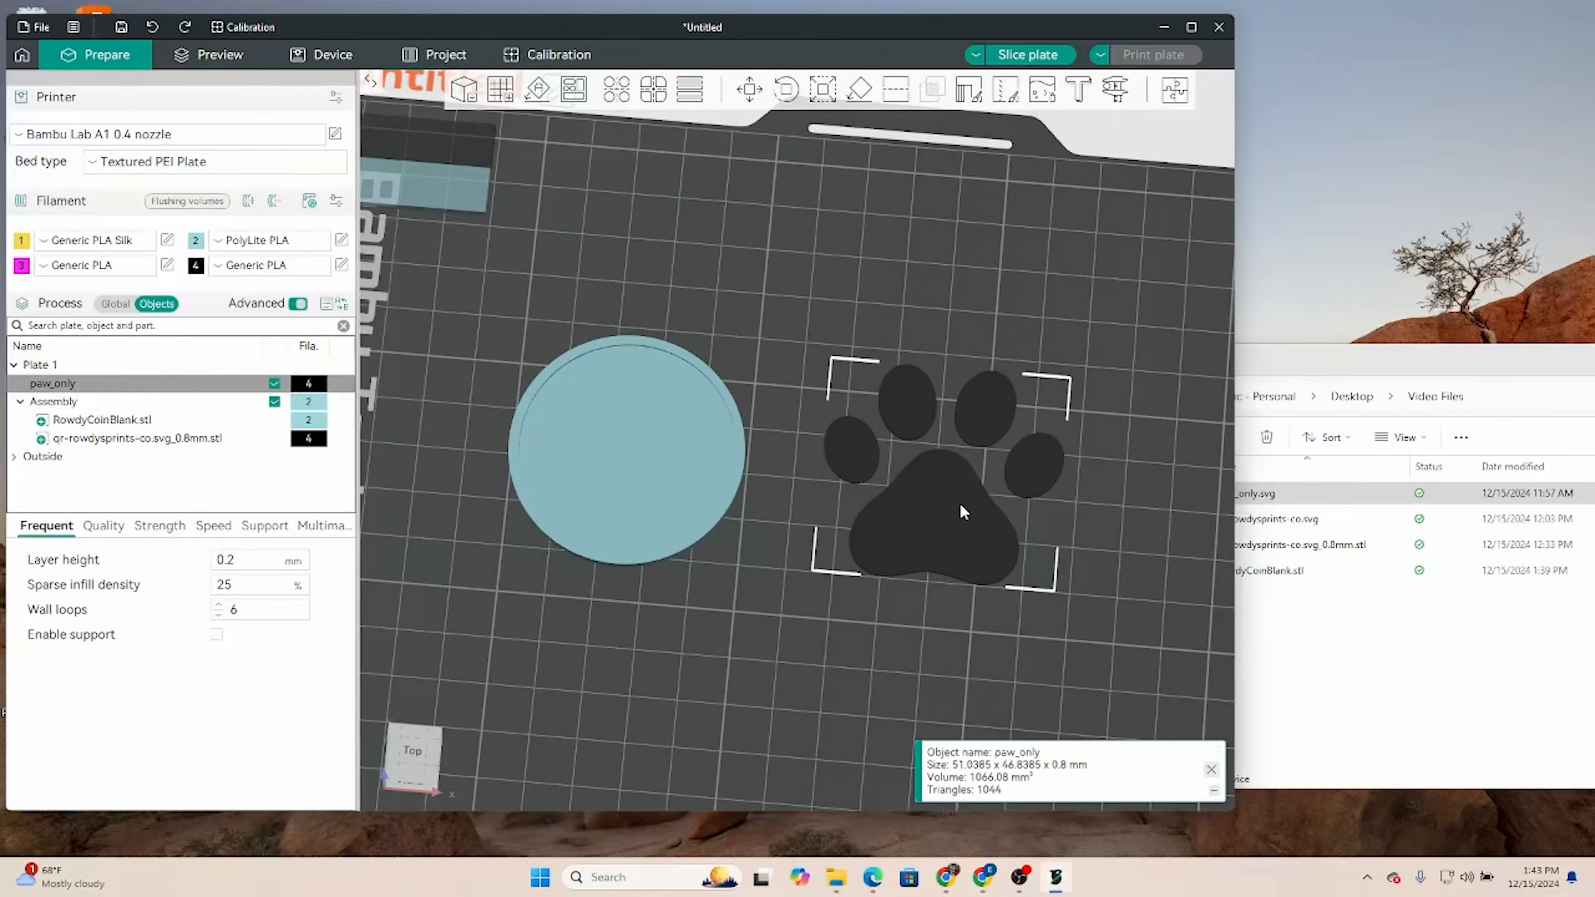
ctrl+click(559, 444)
right_click(626, 439)
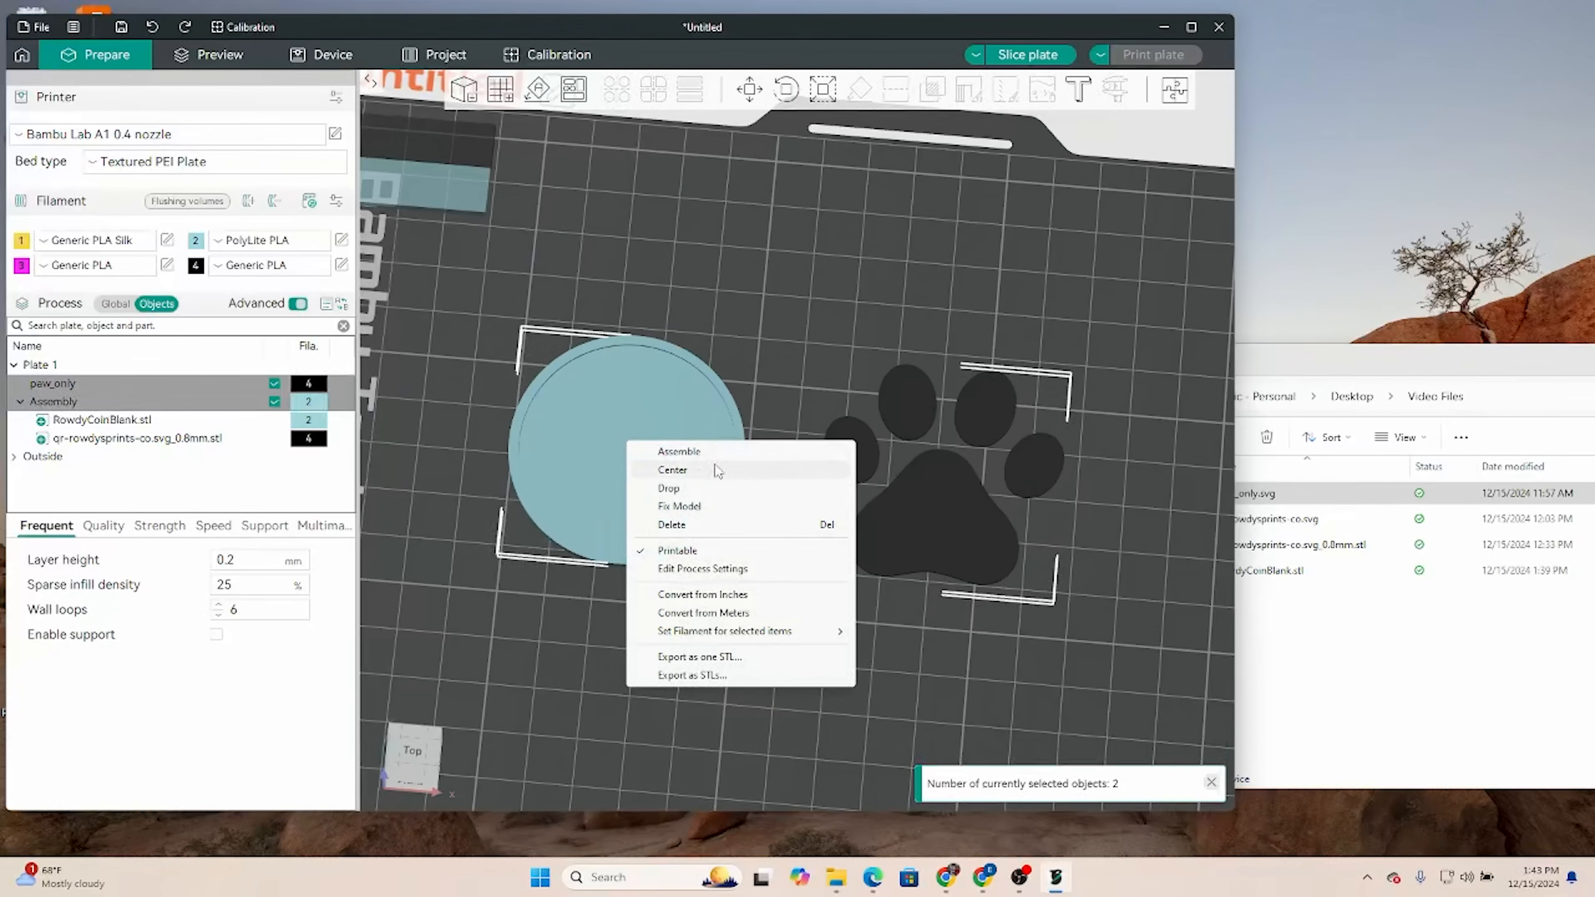
click(728, 452)
drag(793, 622, 852, 594)
click(851, 593)
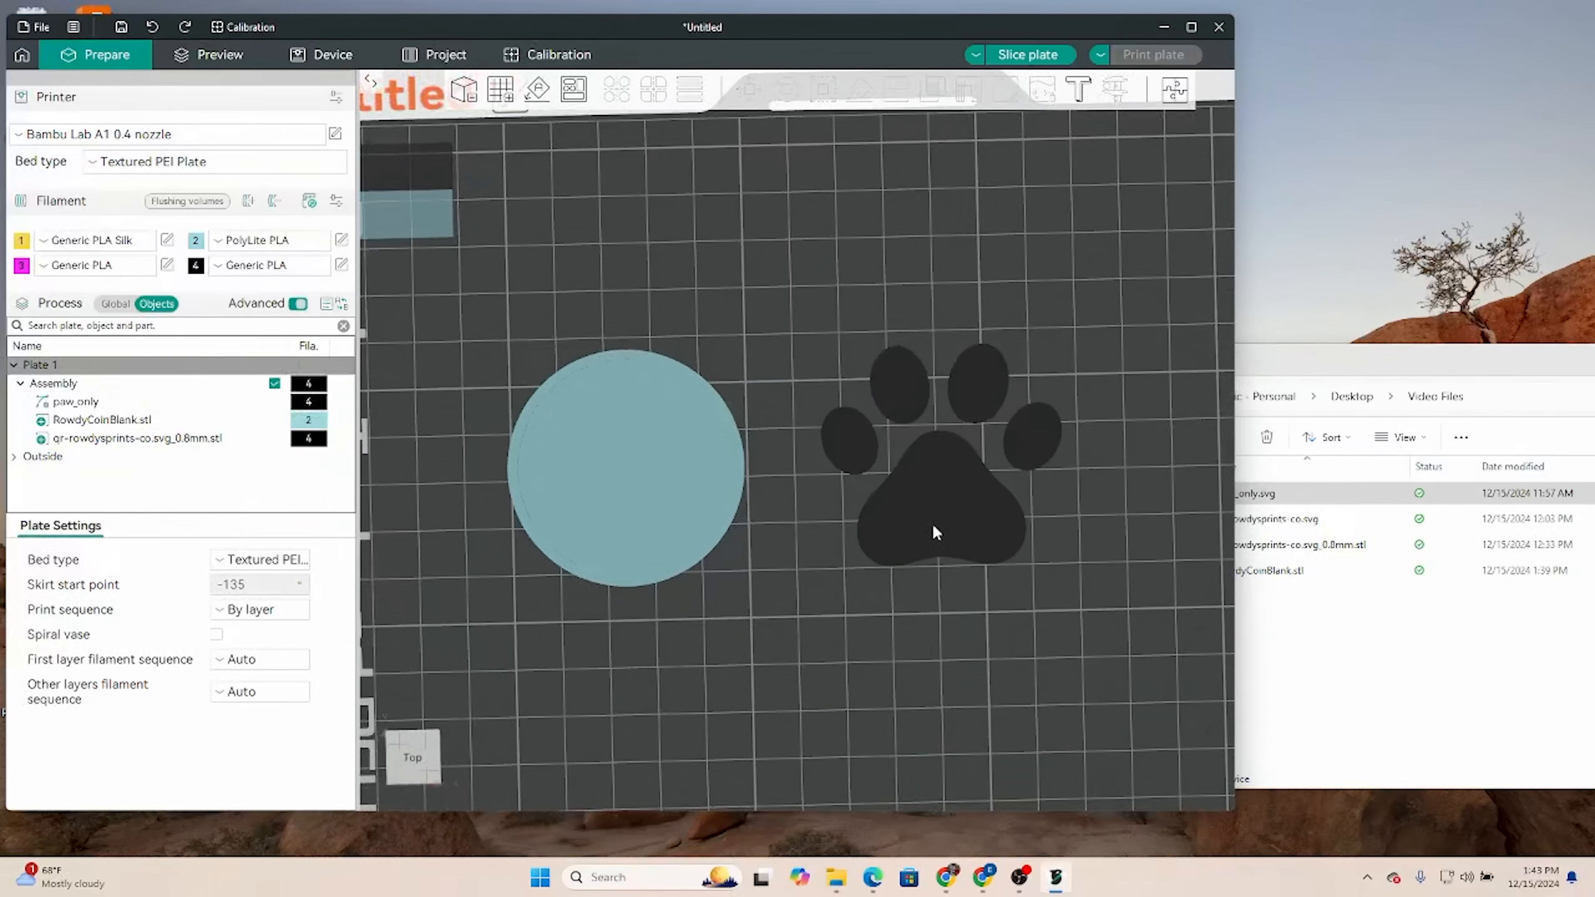
- Move only the paw_only part of the assembly over the centre of the coin blank
click(963, 530)
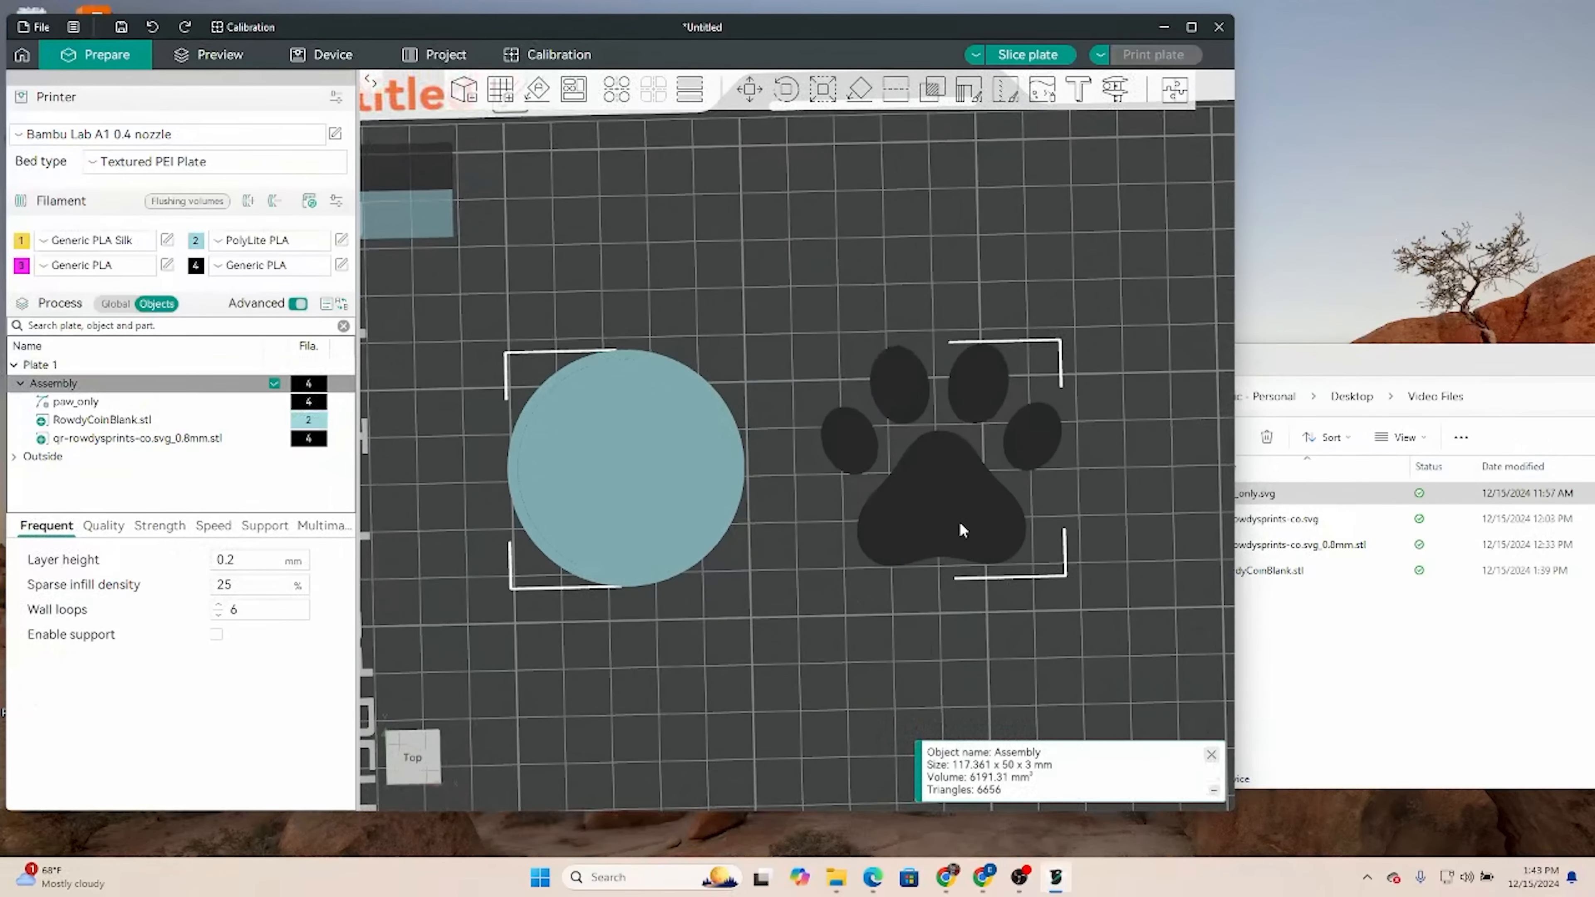
click(102, 417)
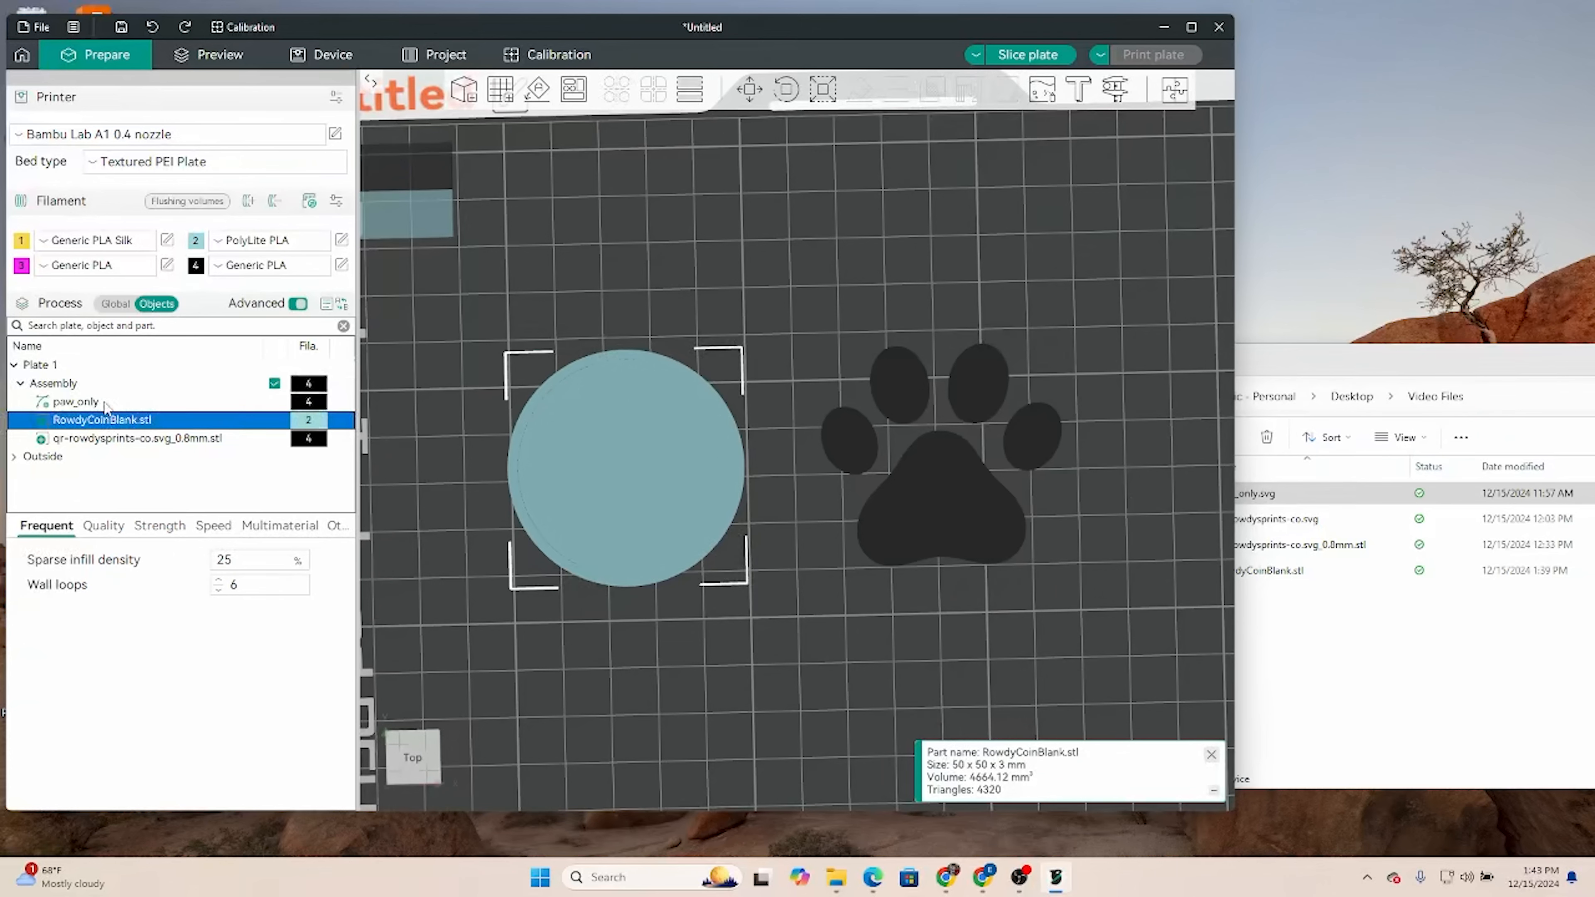
click(88, 402)
drag(908, 474, 606, 498)
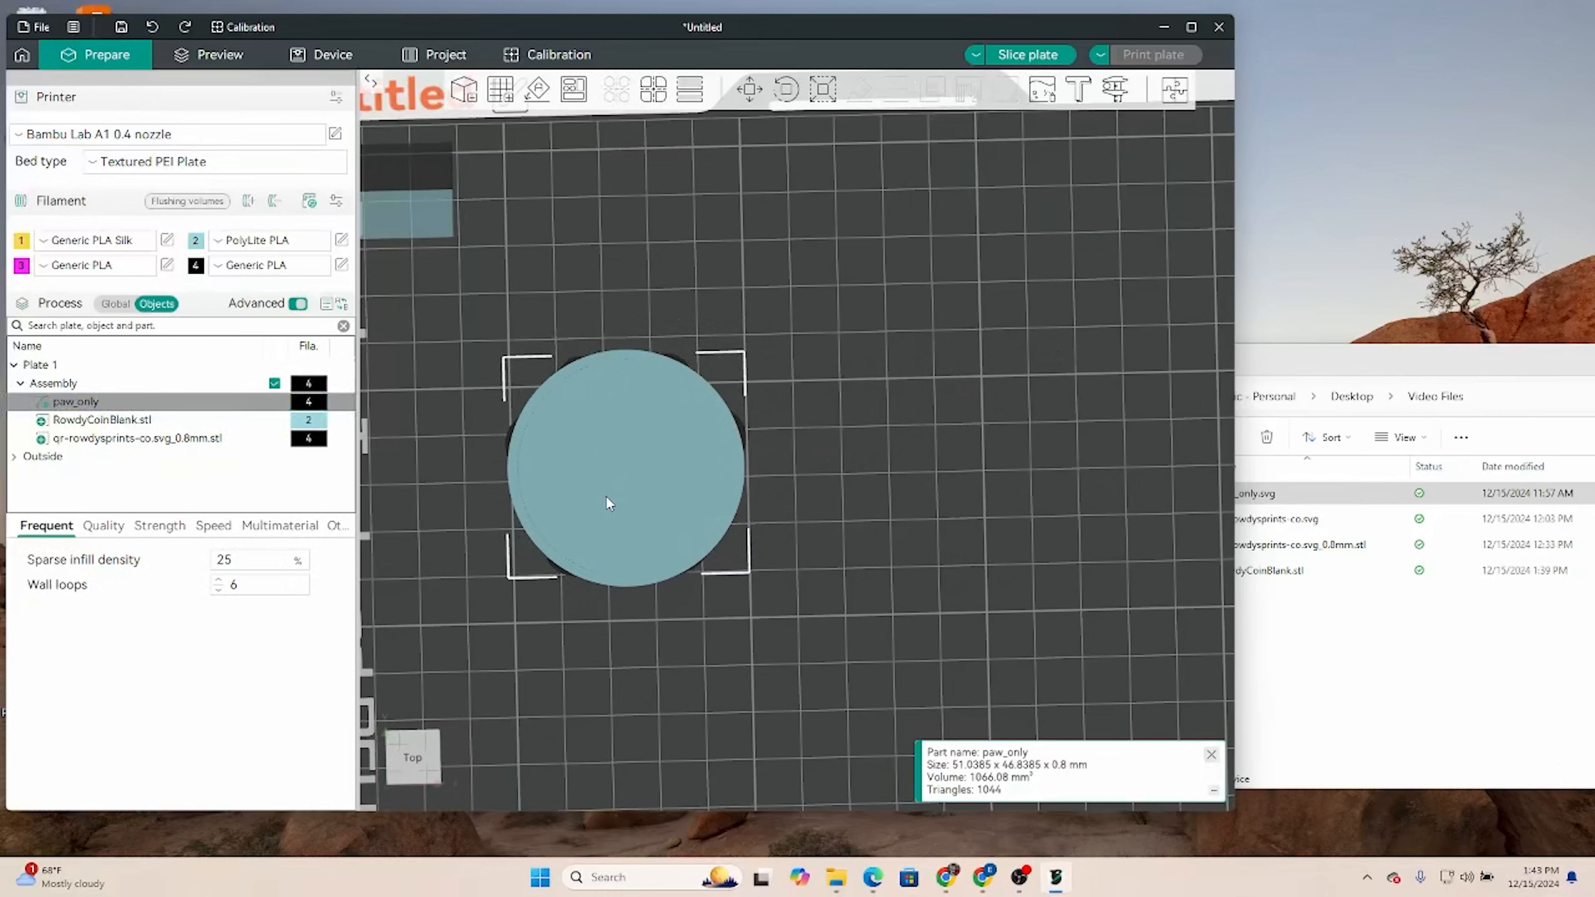
- Scale the paw down uniformly to about 42.3 mm wide and set its height to 0.8 mm
click(818, 101)
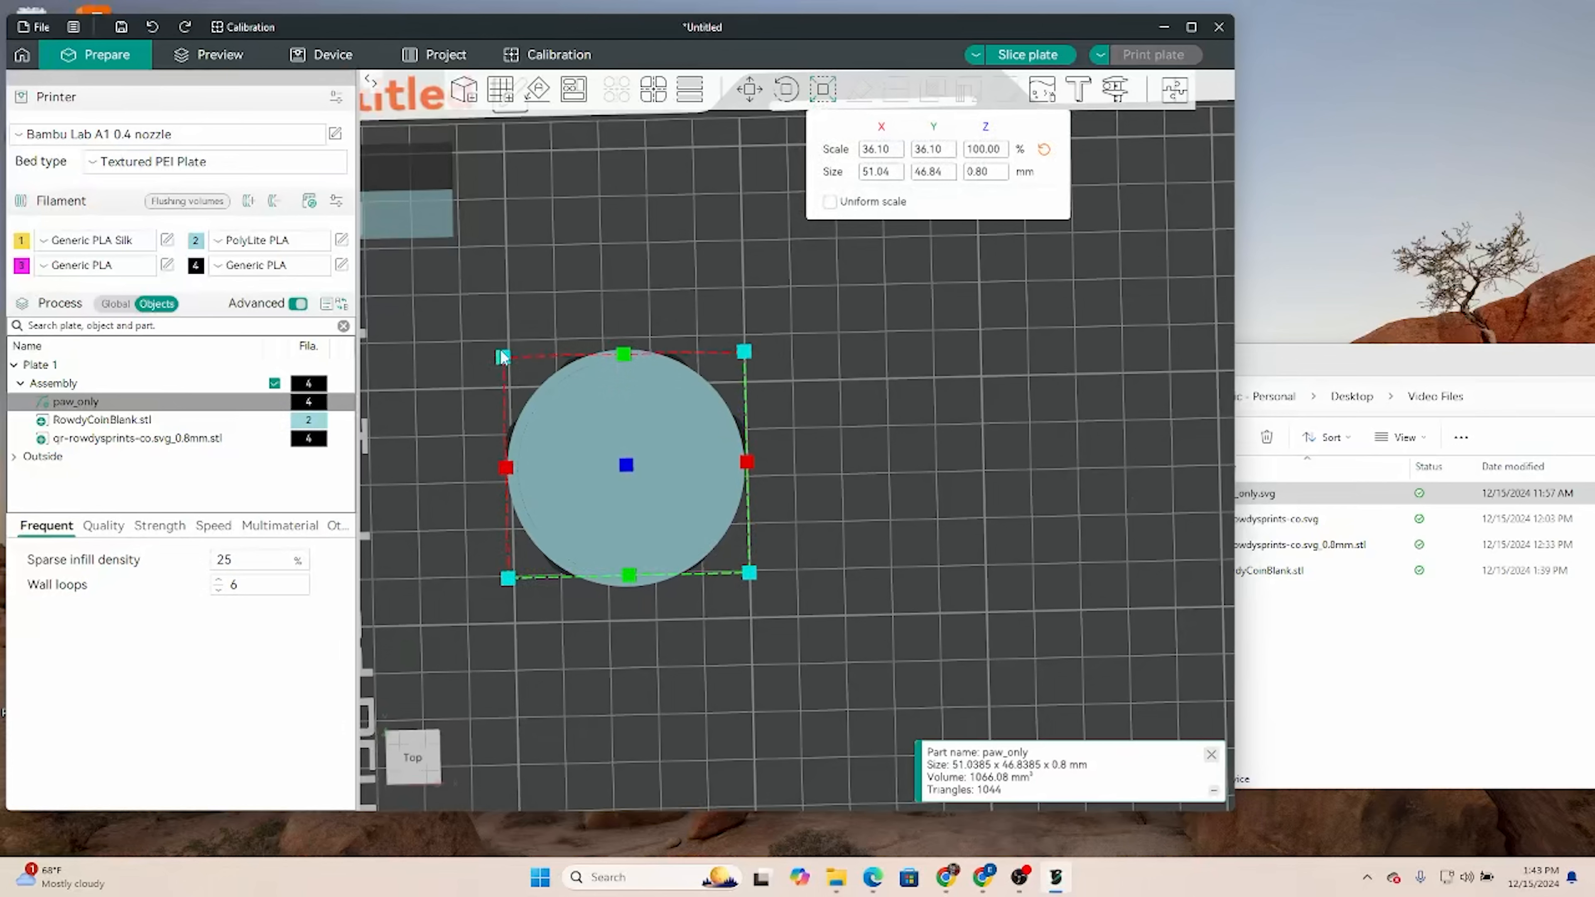
drag(502, 357, 524, 375)
click(986, 178)
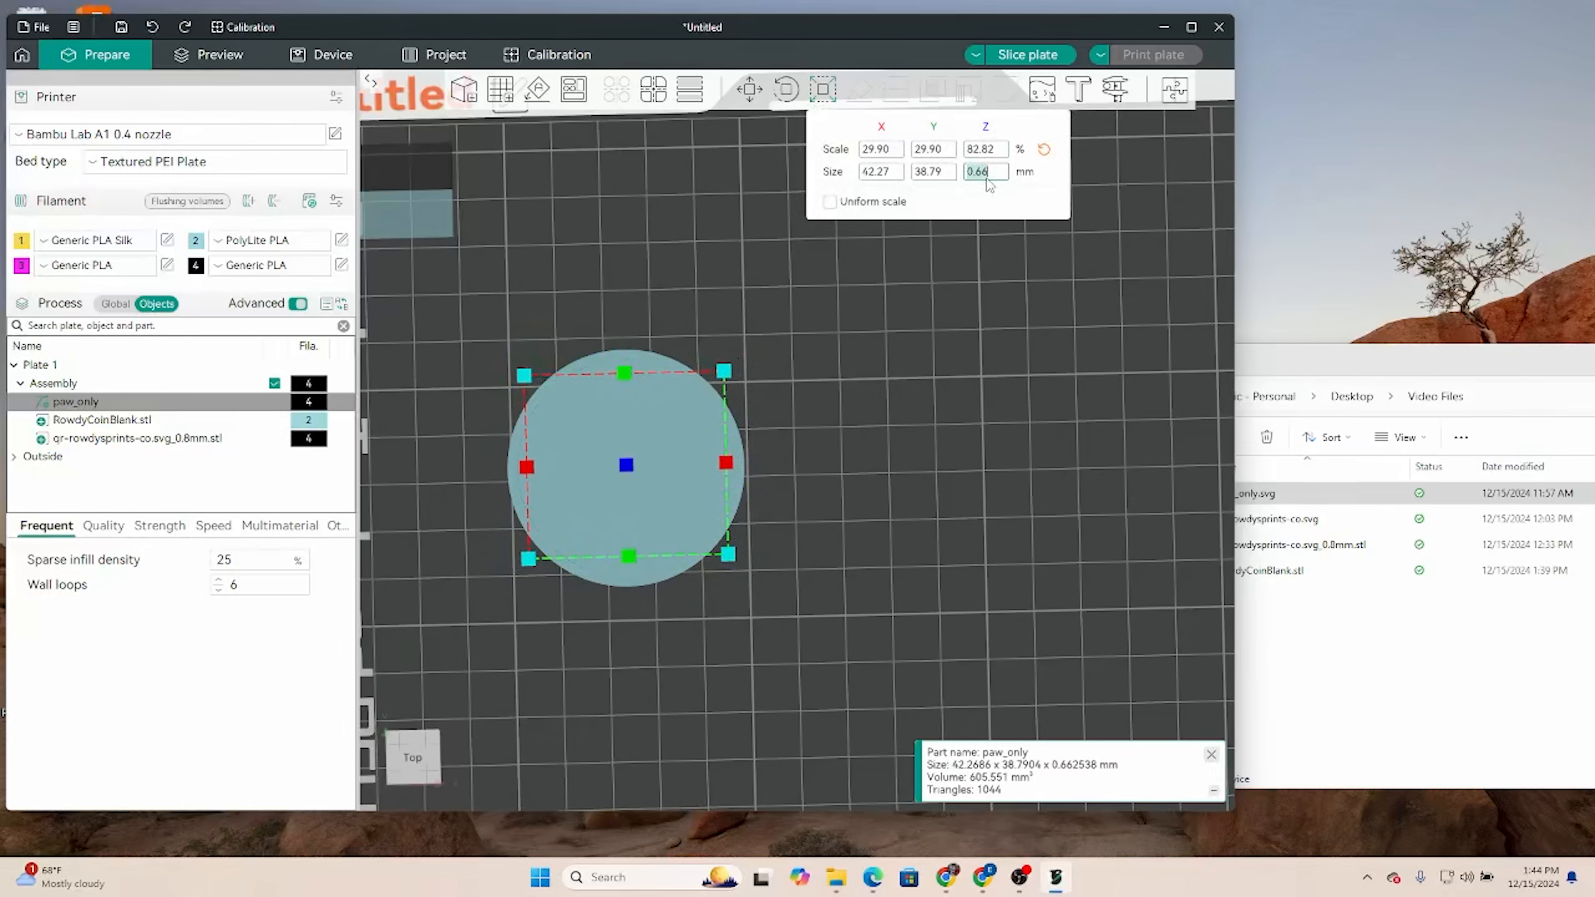
text(.8)
key(Return)
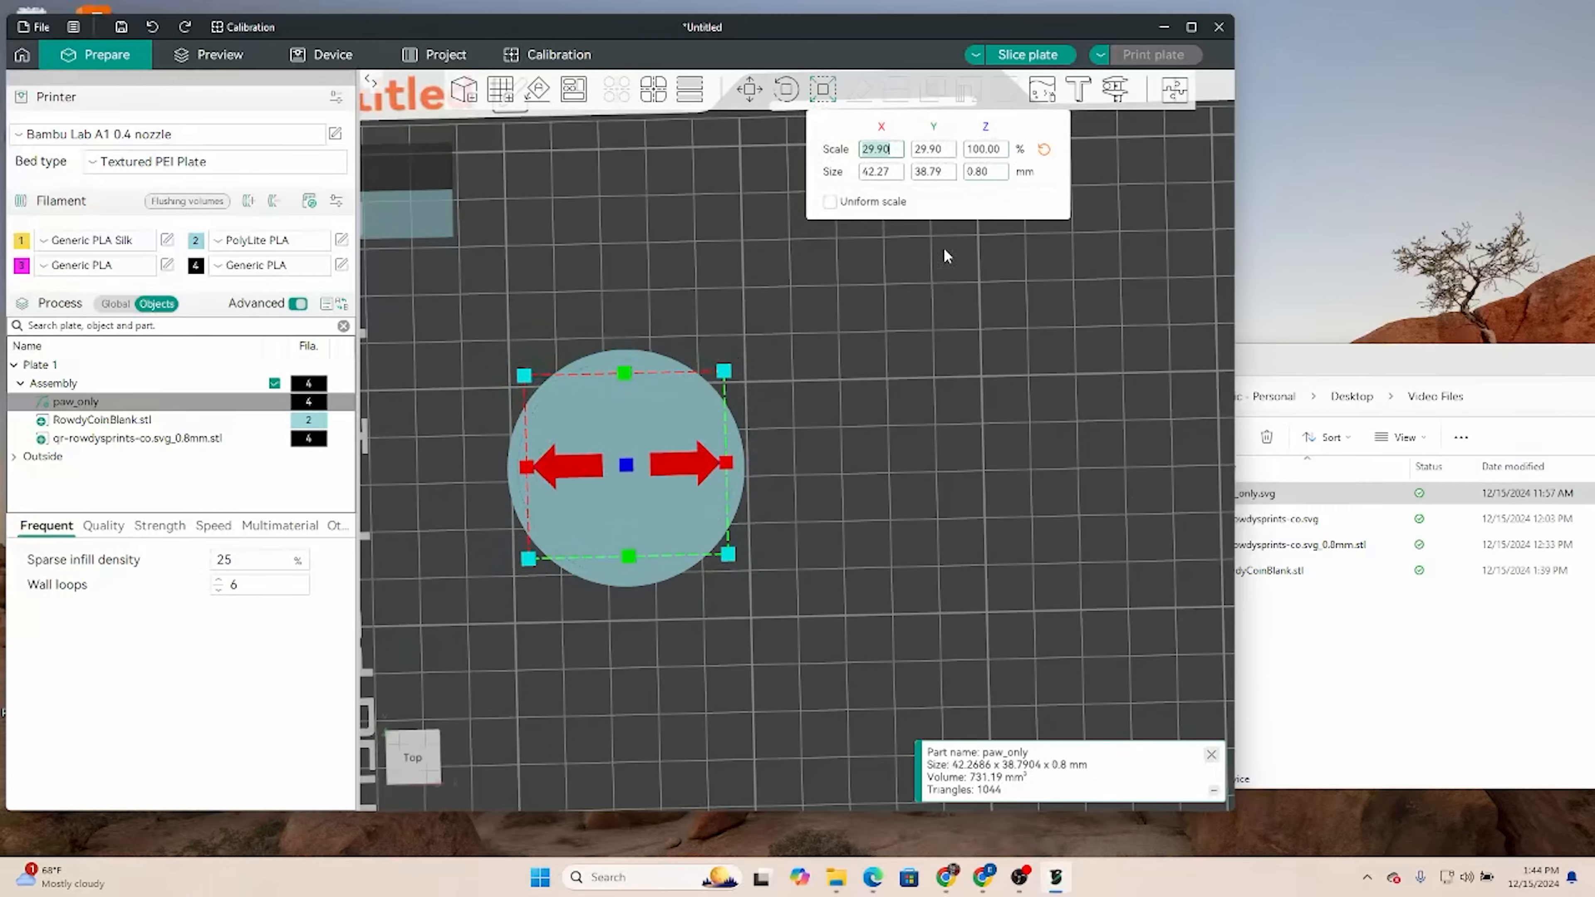
- Raise the paw out of the coin body into the top recess, to a Z position of about 0.83 mm
drag(863, 636, 771, 286)
key(m)
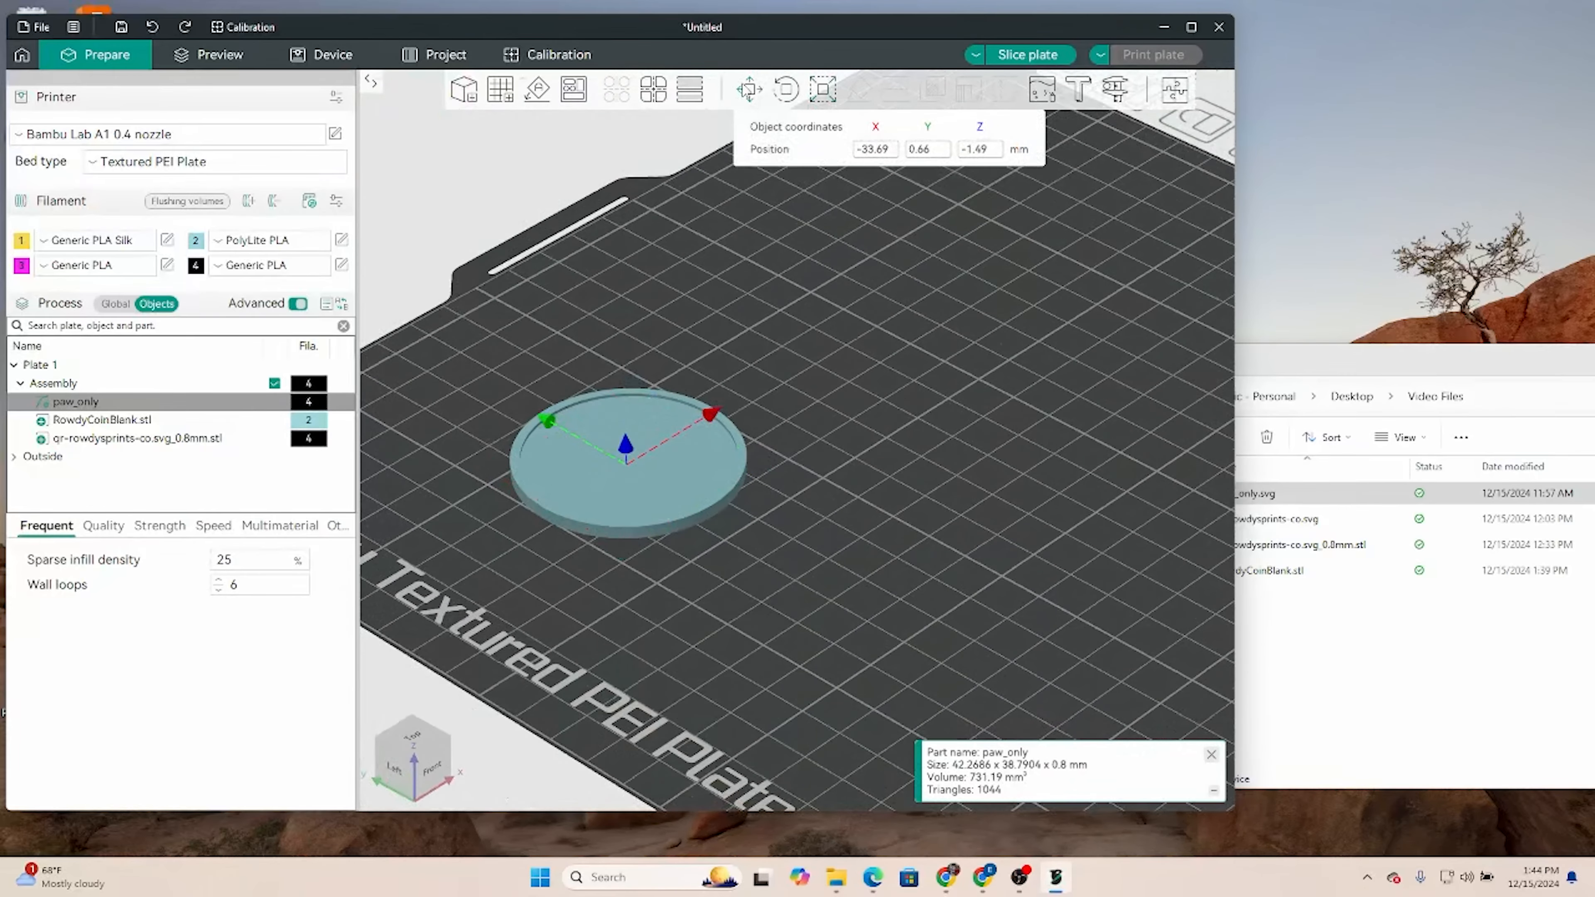
scroll(791, 381, up, 5)
right_drag(773, 284, 762, 590)
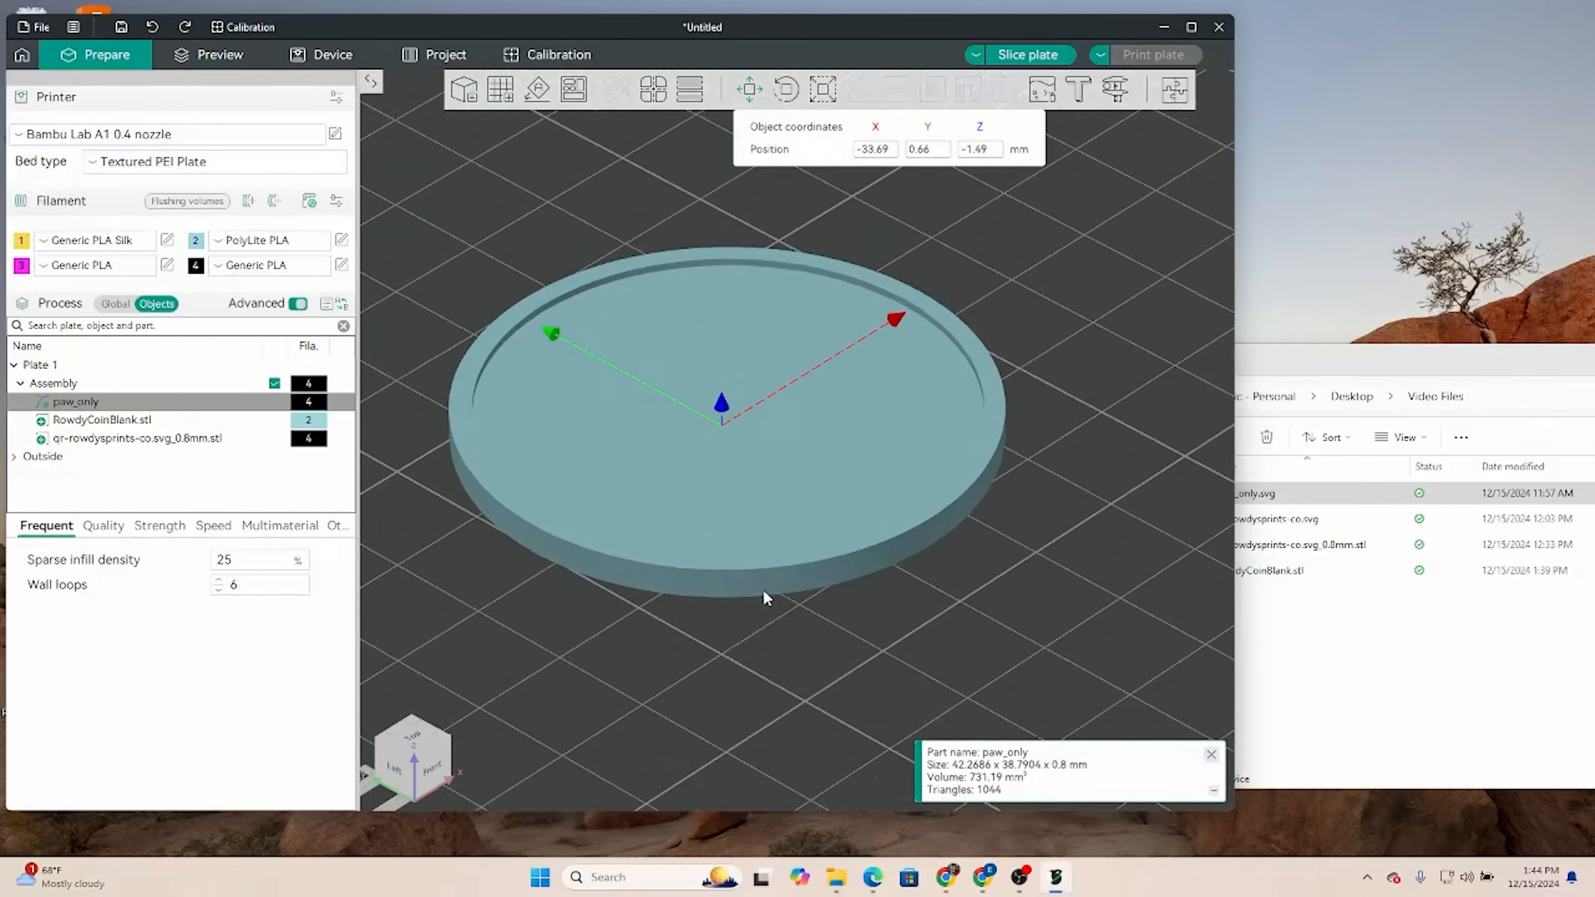
scroll(676, 422, up, 3)
drag(696, 408, 693, 366)
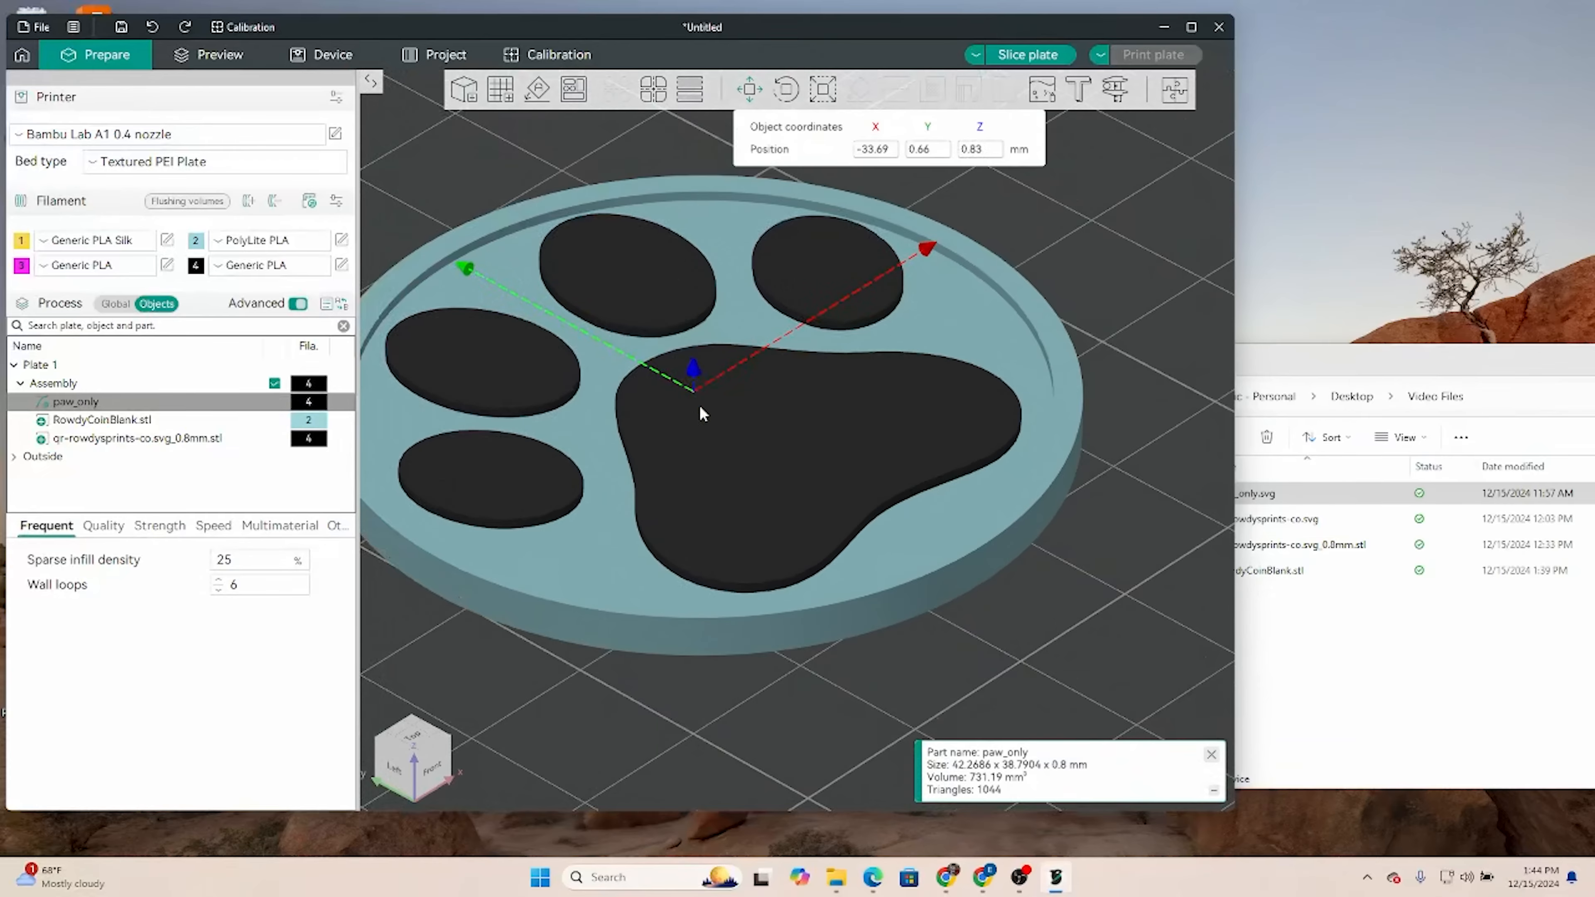
- Lower the paw slightly in the coin's recess to a Z position of about 0.73 mm
scroll(701, 412, up, 10)
right_drag(734, 558, 890, 778)
scroll(723, 554, up, 4)
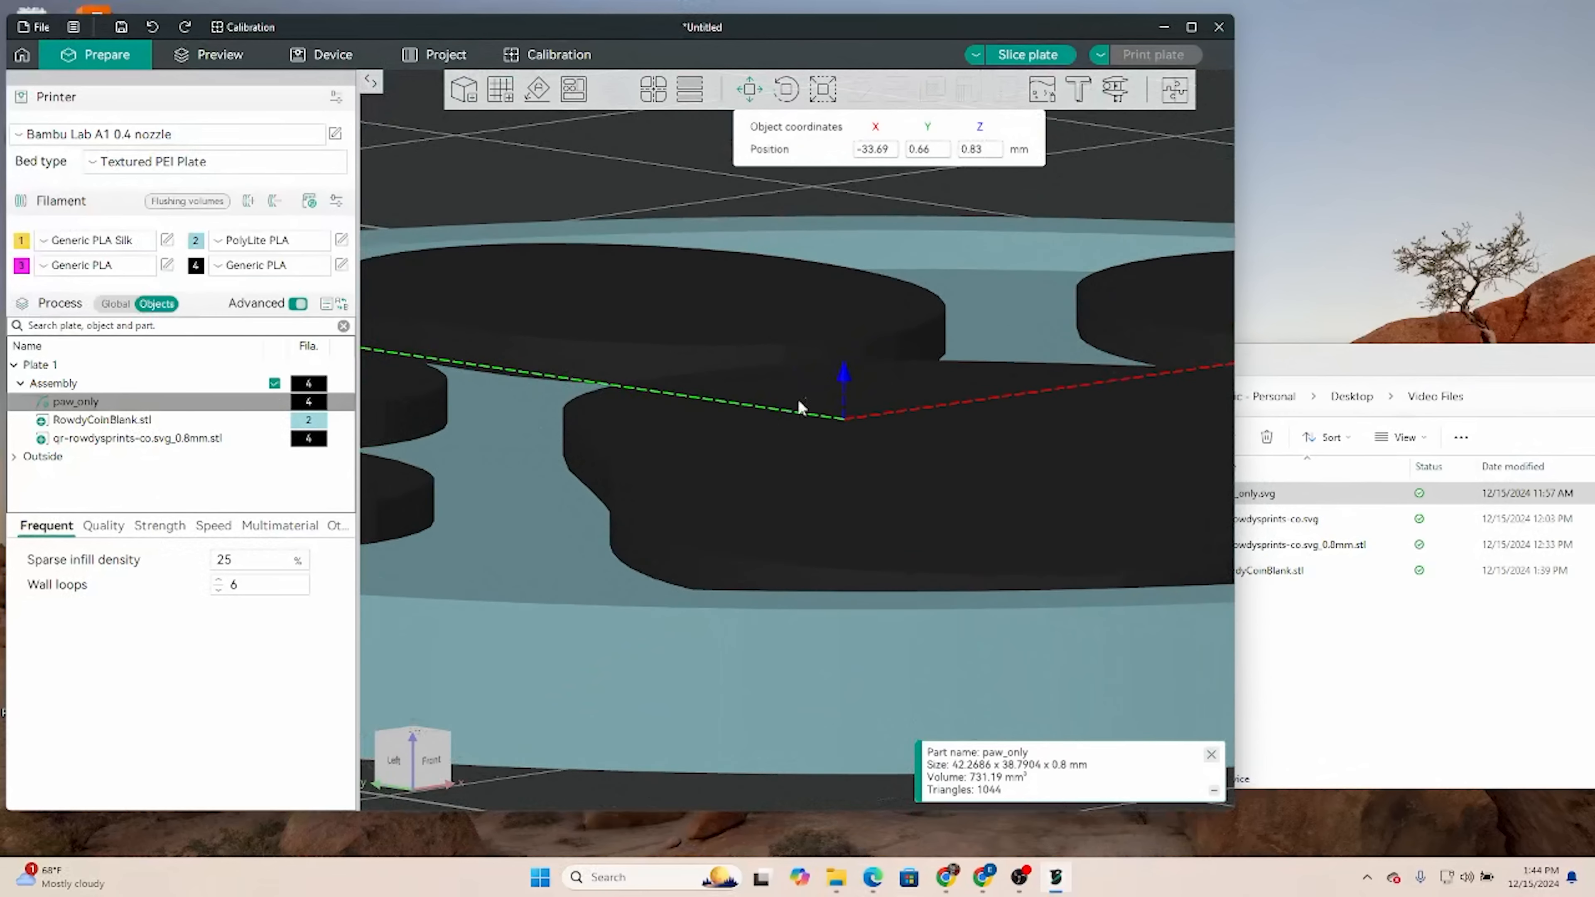
drag(846, 378, 843, 395)
scroll(860, 578, down, 2)
scroll(860, 579, down, 8)
drag(1061, 587, 1019, 647)
scroll(1019, 647, down, 4)
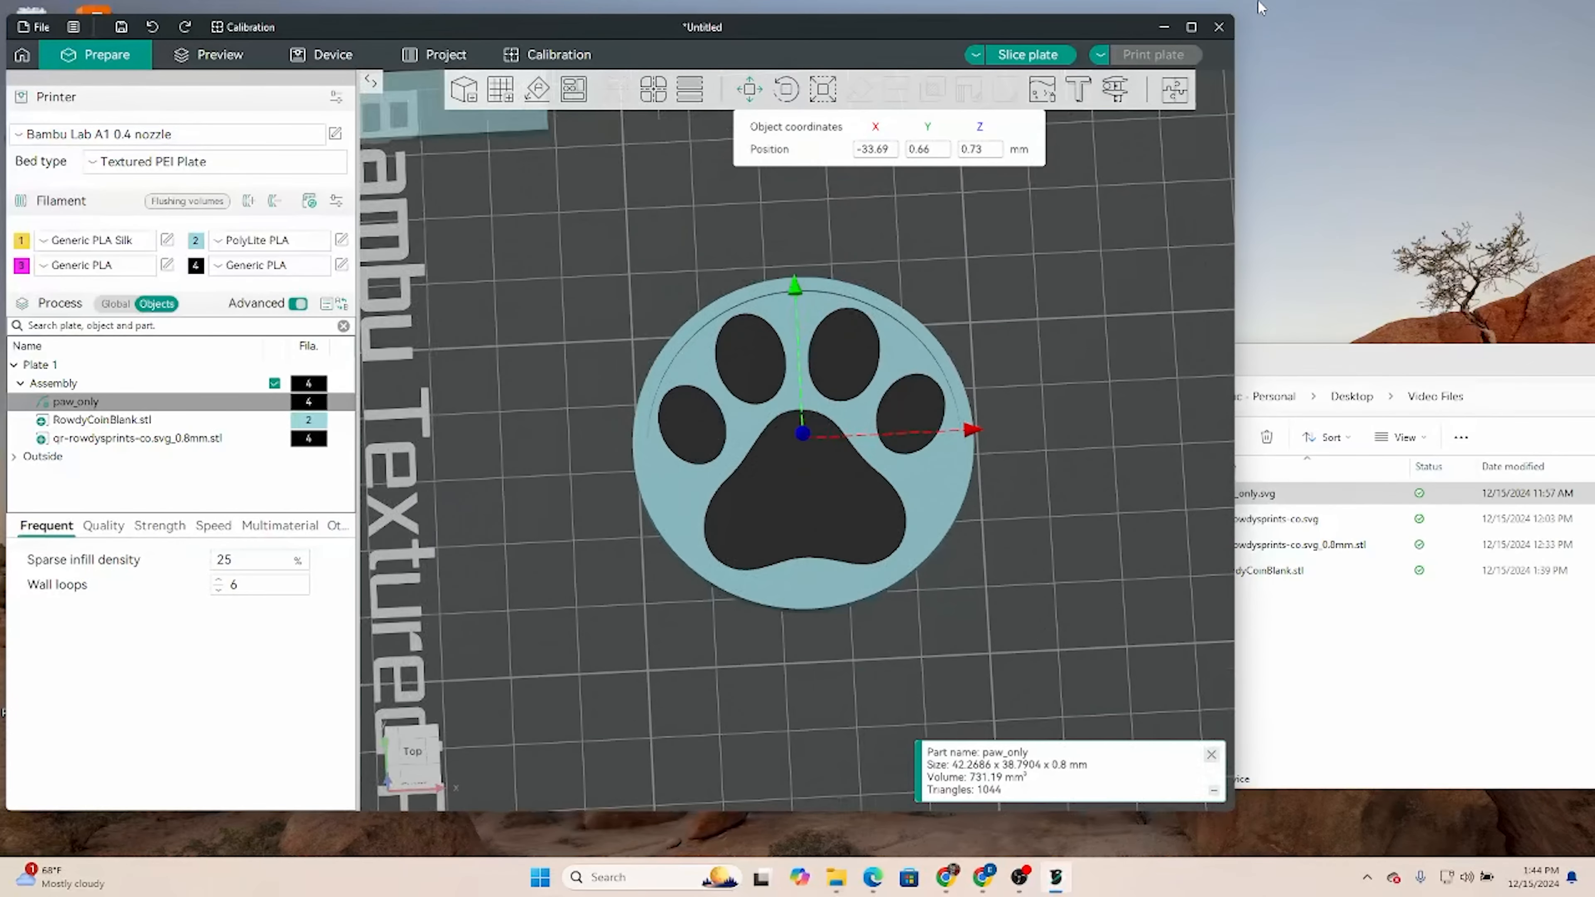
- Slice the plate and examine how the paw fits inside the coin's rim in the preview
click(1036, 55)
drag(1027, 502, 956, 468)
right_drag(955, 462, 883, 494)
scroll(515, 492, up, 6)
scroll(540, 464, down, 3)
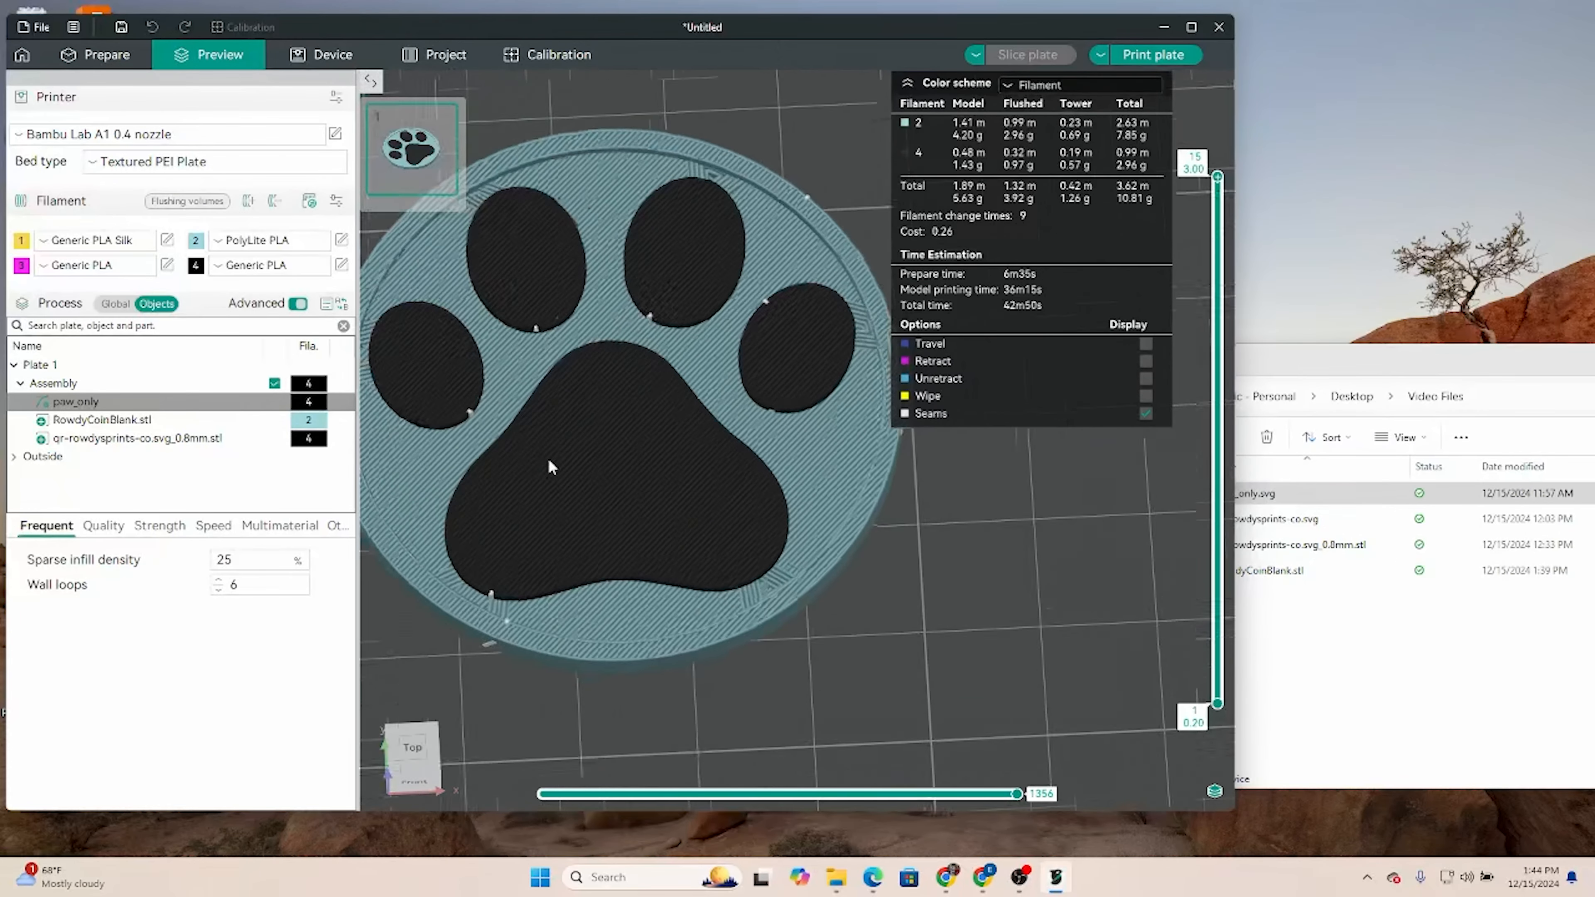
- Return to the model editing view and shrink the paw part to about 37.7 mm in X and 37.1 mm in Y
key(Tab)
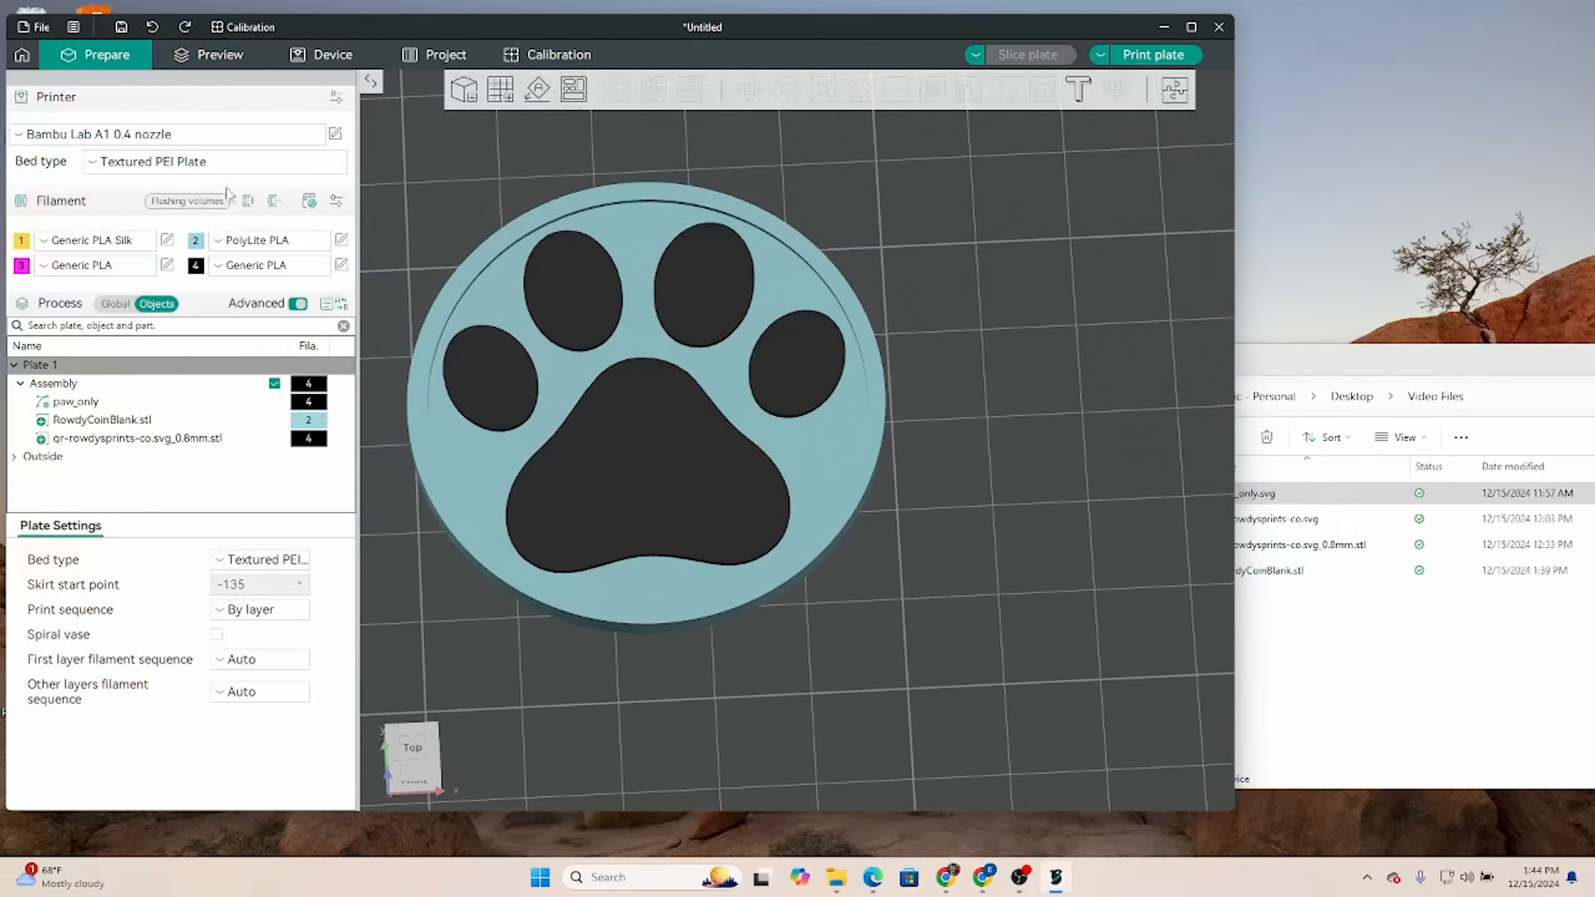
click(594, 489)
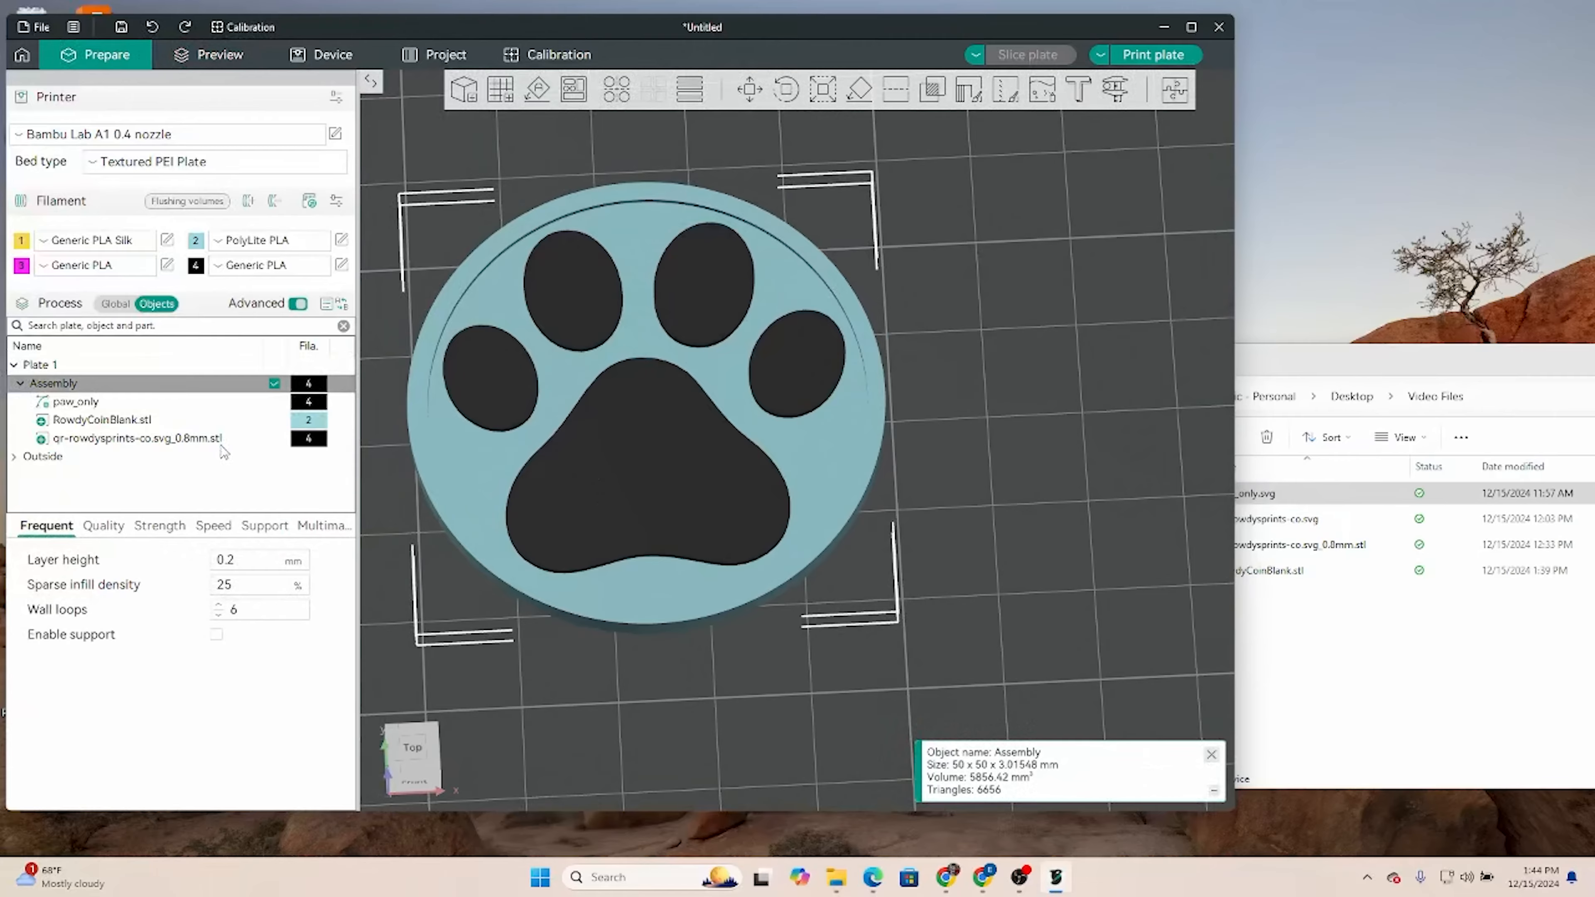
click(186, 403)
click(823, 88)
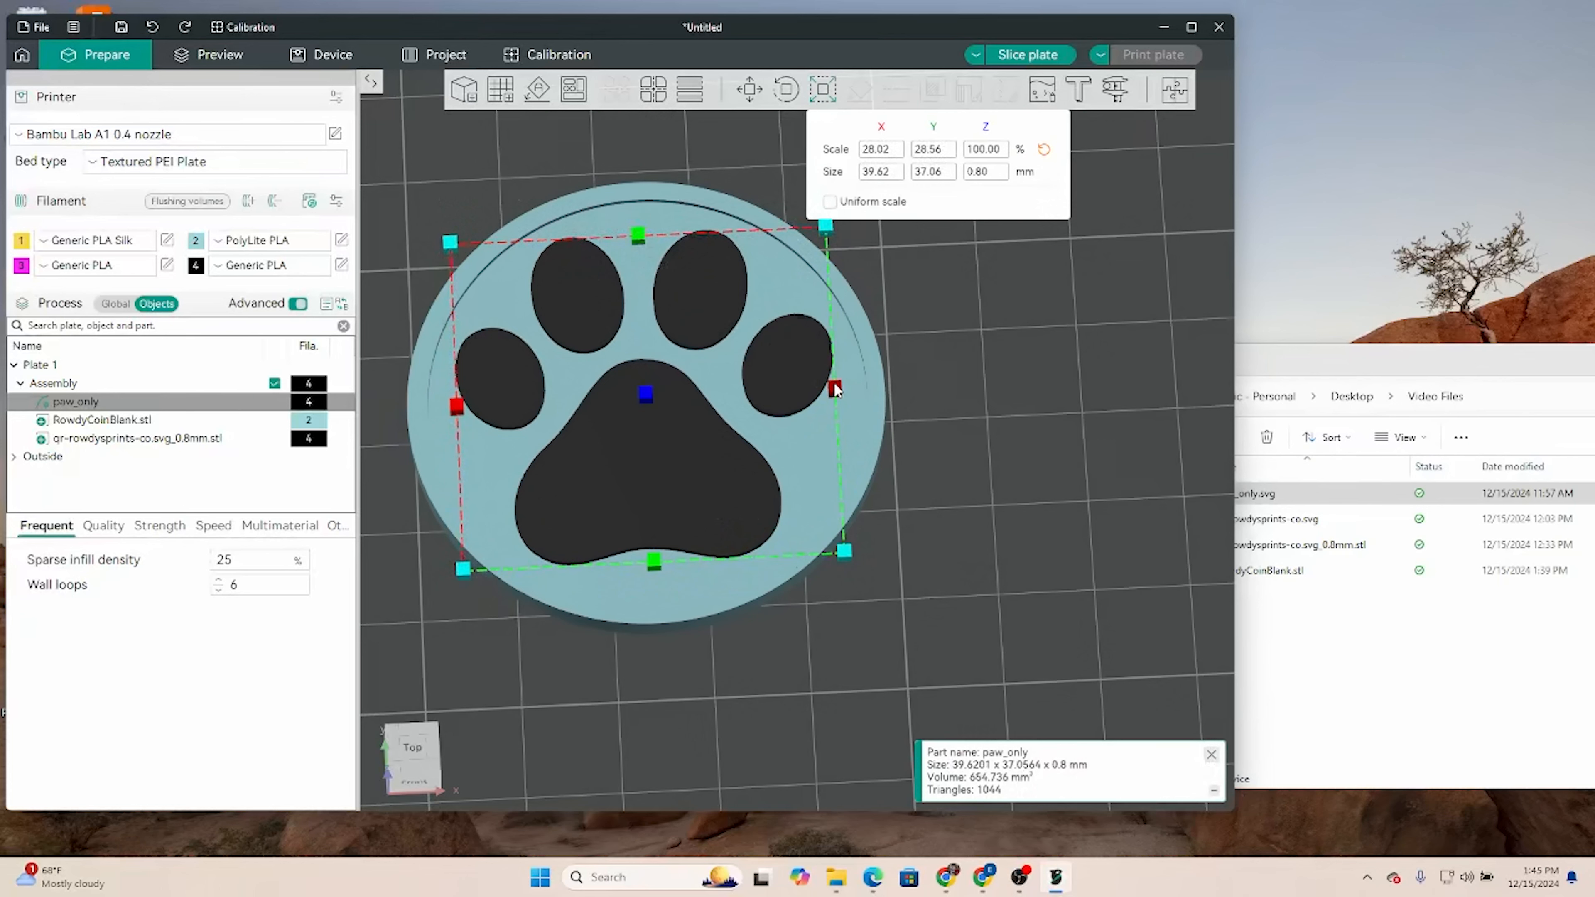
drag(835, 390, 826, 391)
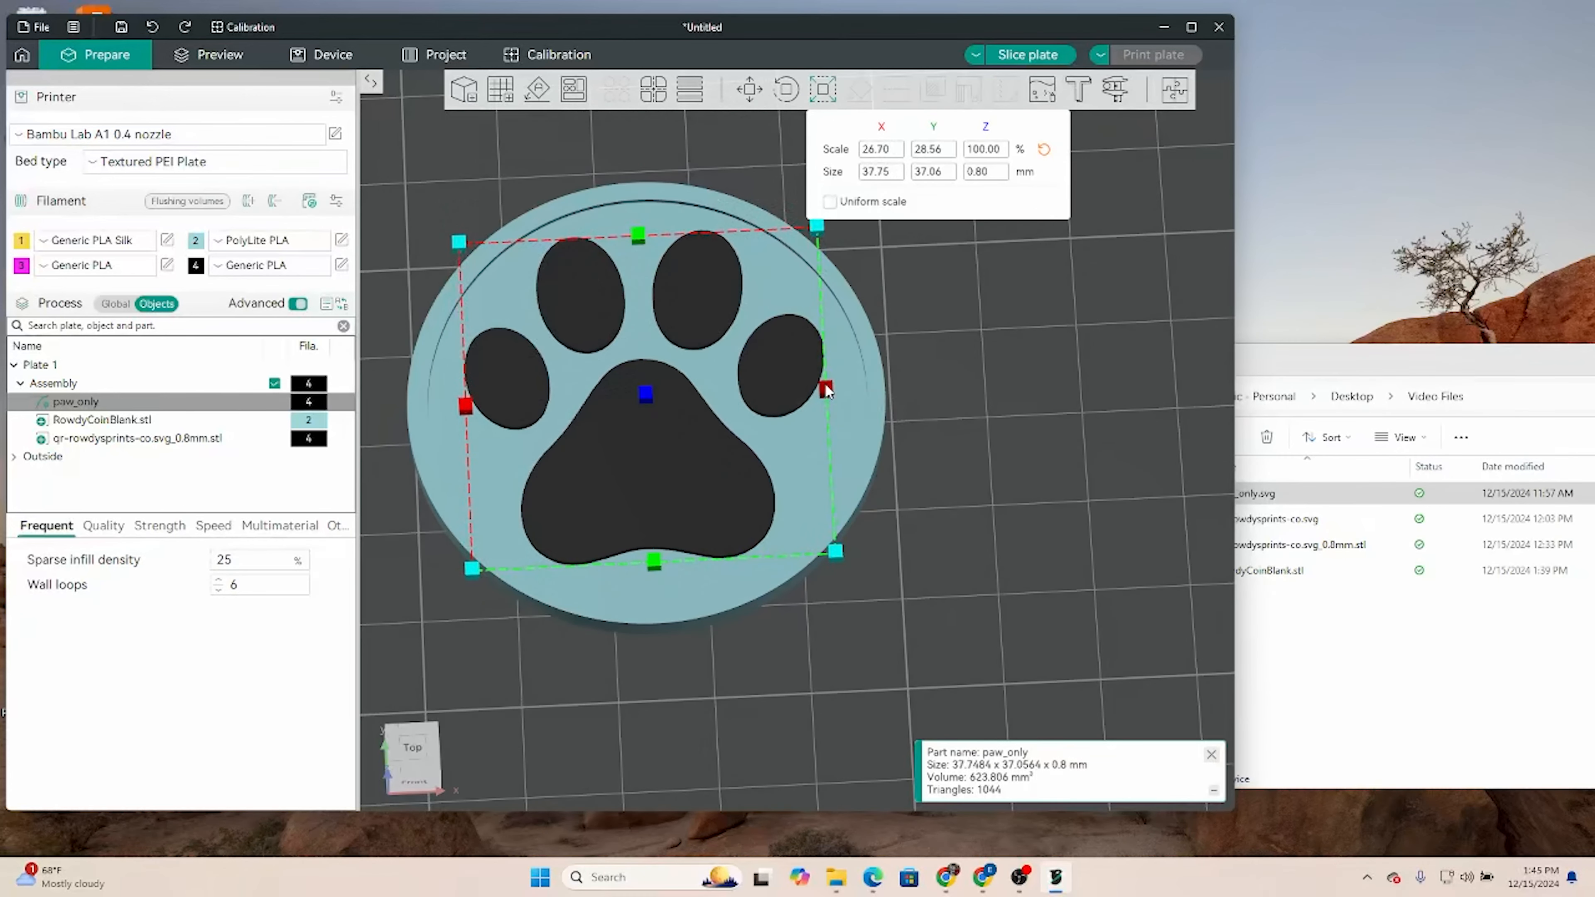
click(1002, 336)
- Slice the plate again and examine the coin with the resized paw from a low angle
click(1028, 55)
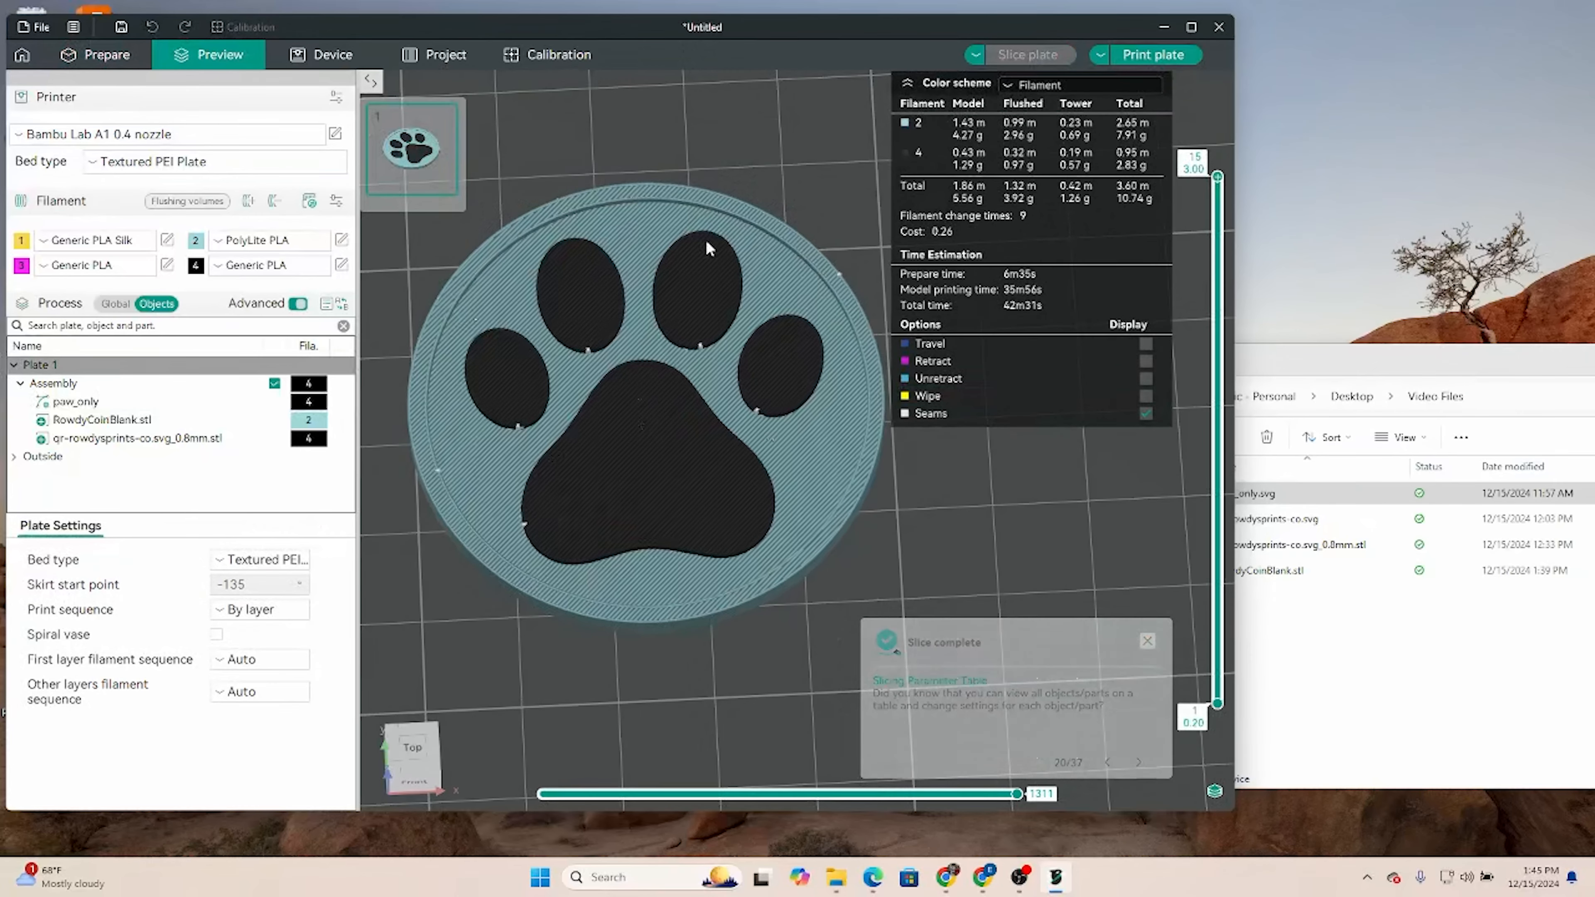
drag(862, 552, 862, 255)
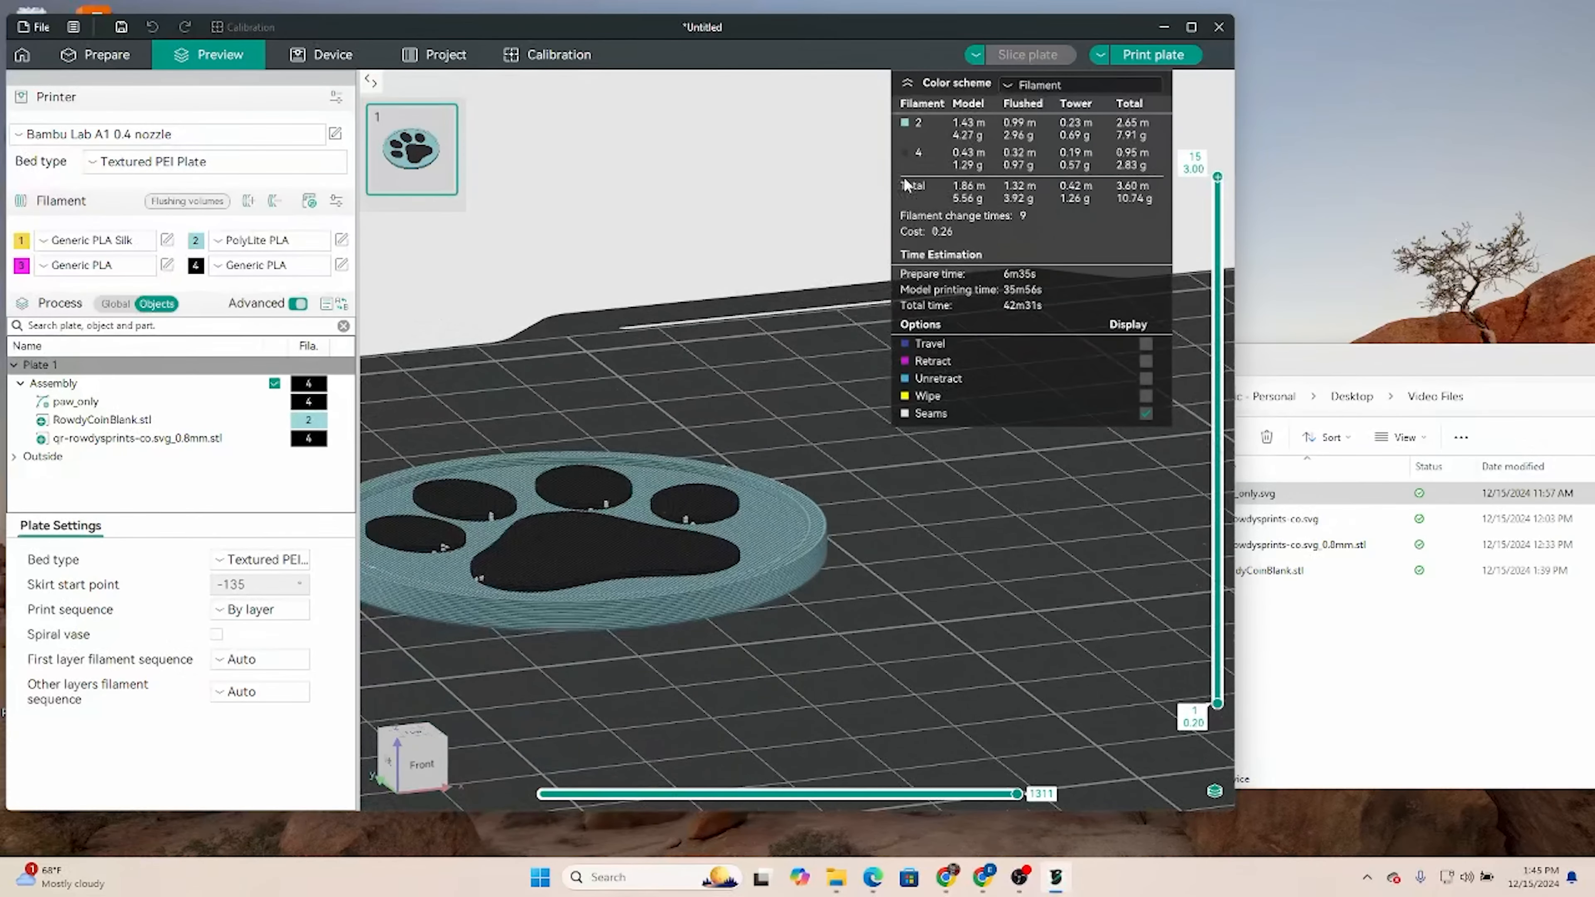
- Step down through the sliced coin's upper layers and examine the paw from above with all layers shown
drag(1217, 182, 1185, 330)
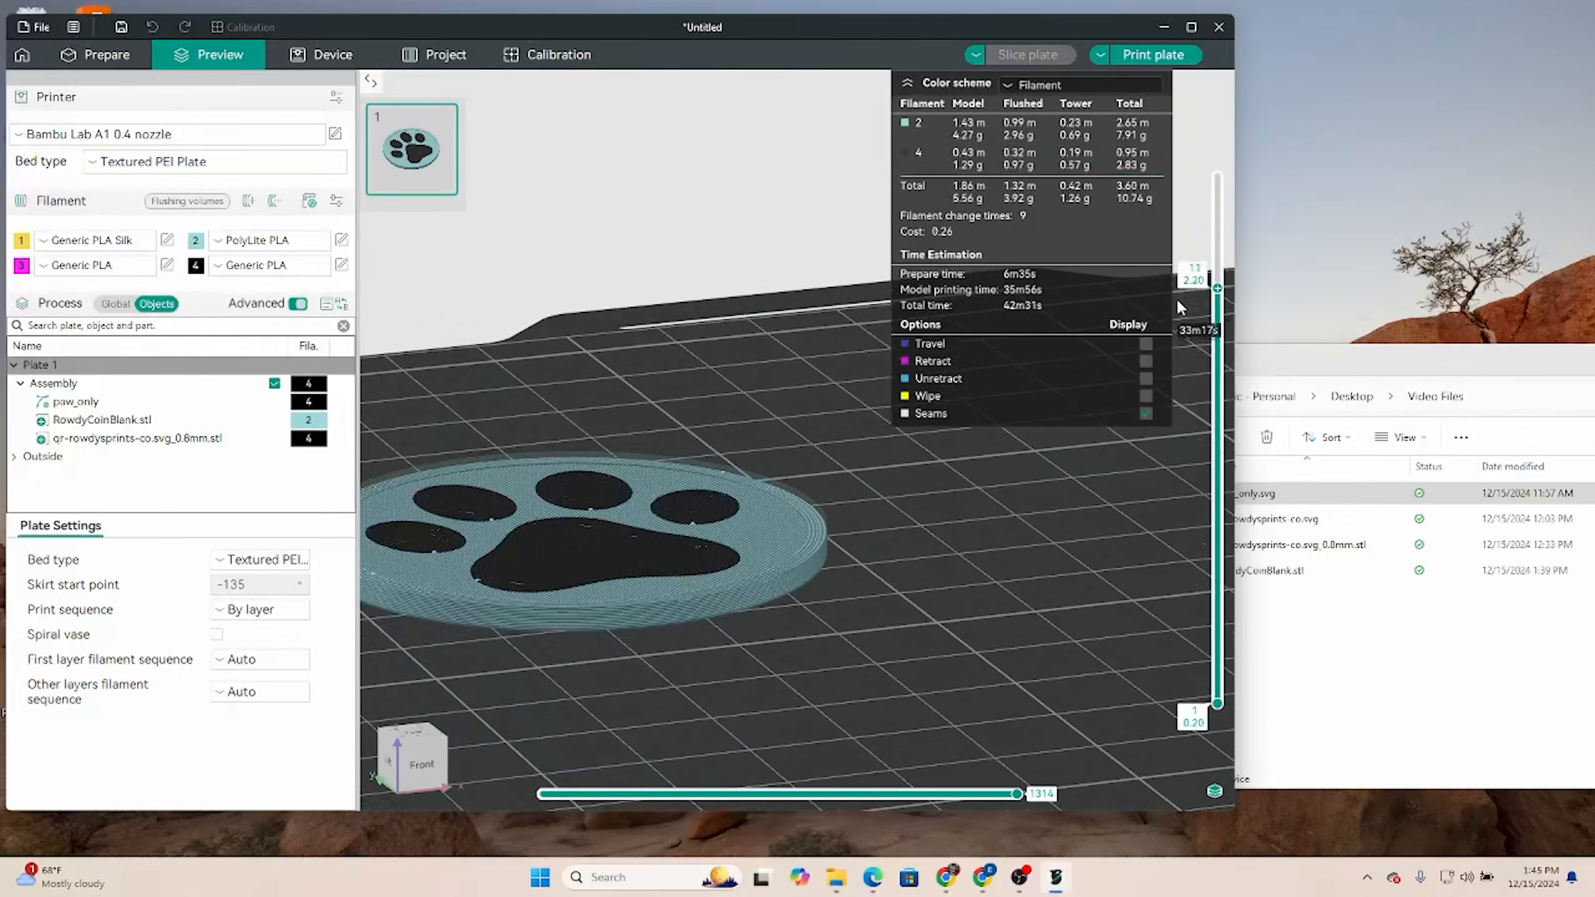
mouse_move(848, 556)
mouse_down()
mouse_move(930, 443)
mouse_move(842, 569)
mouse_move(847, 471)
mouse_move(845, 541)
mouse_up()
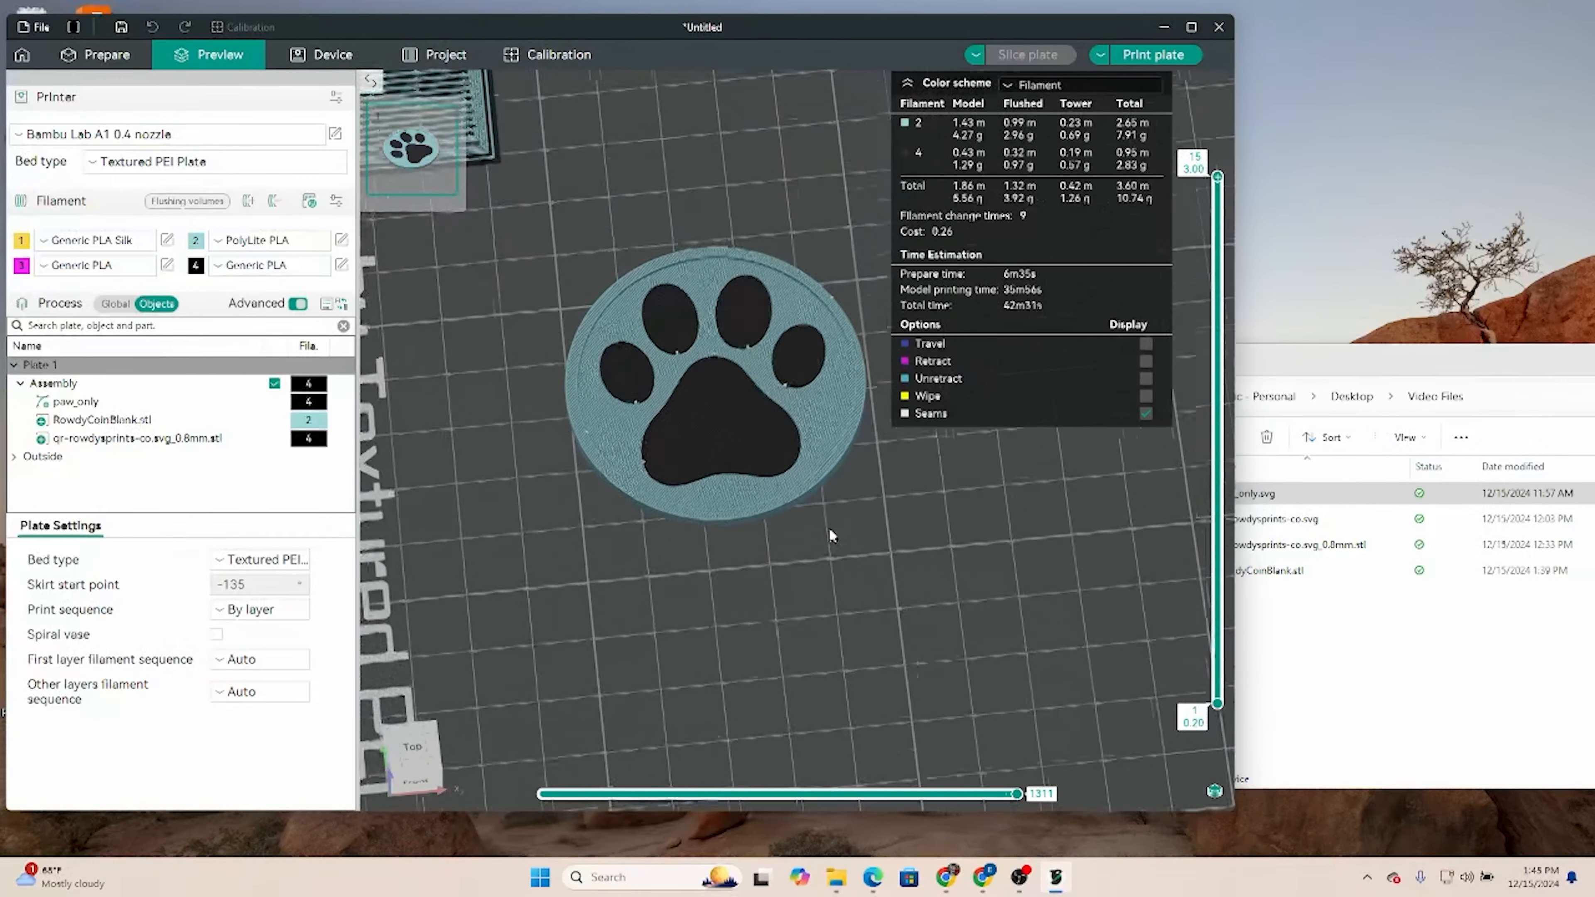
- Return to the model editing view, move the coin assembly toward the plate's rear-left corner and fill the bed with copies of it
click(95, 56)
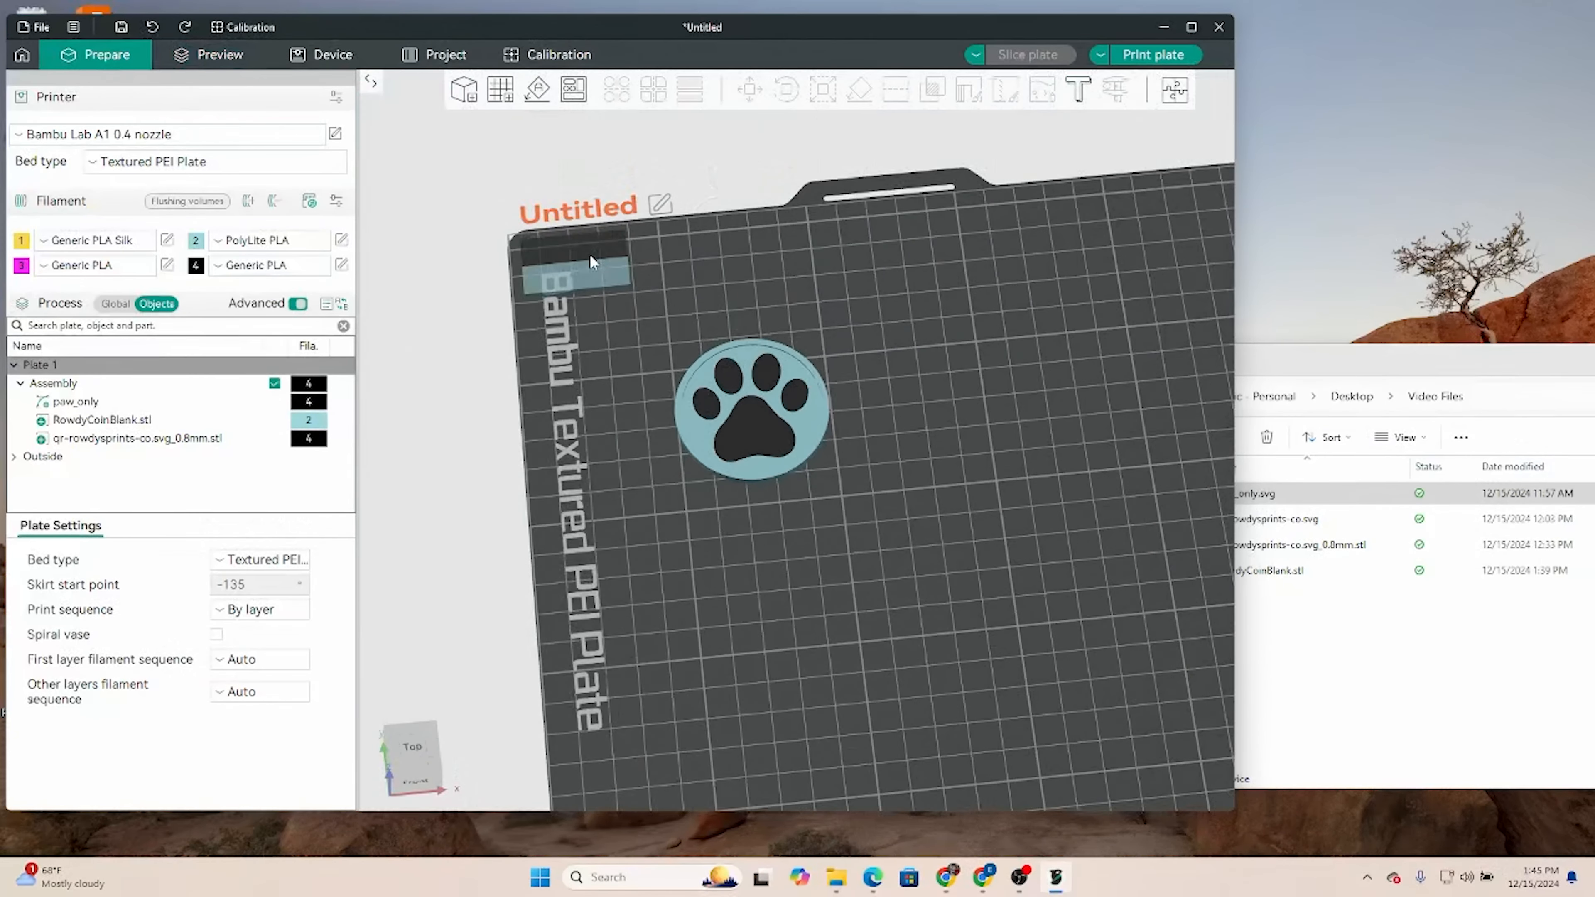
click(645, 364)
right_click(638, 358)
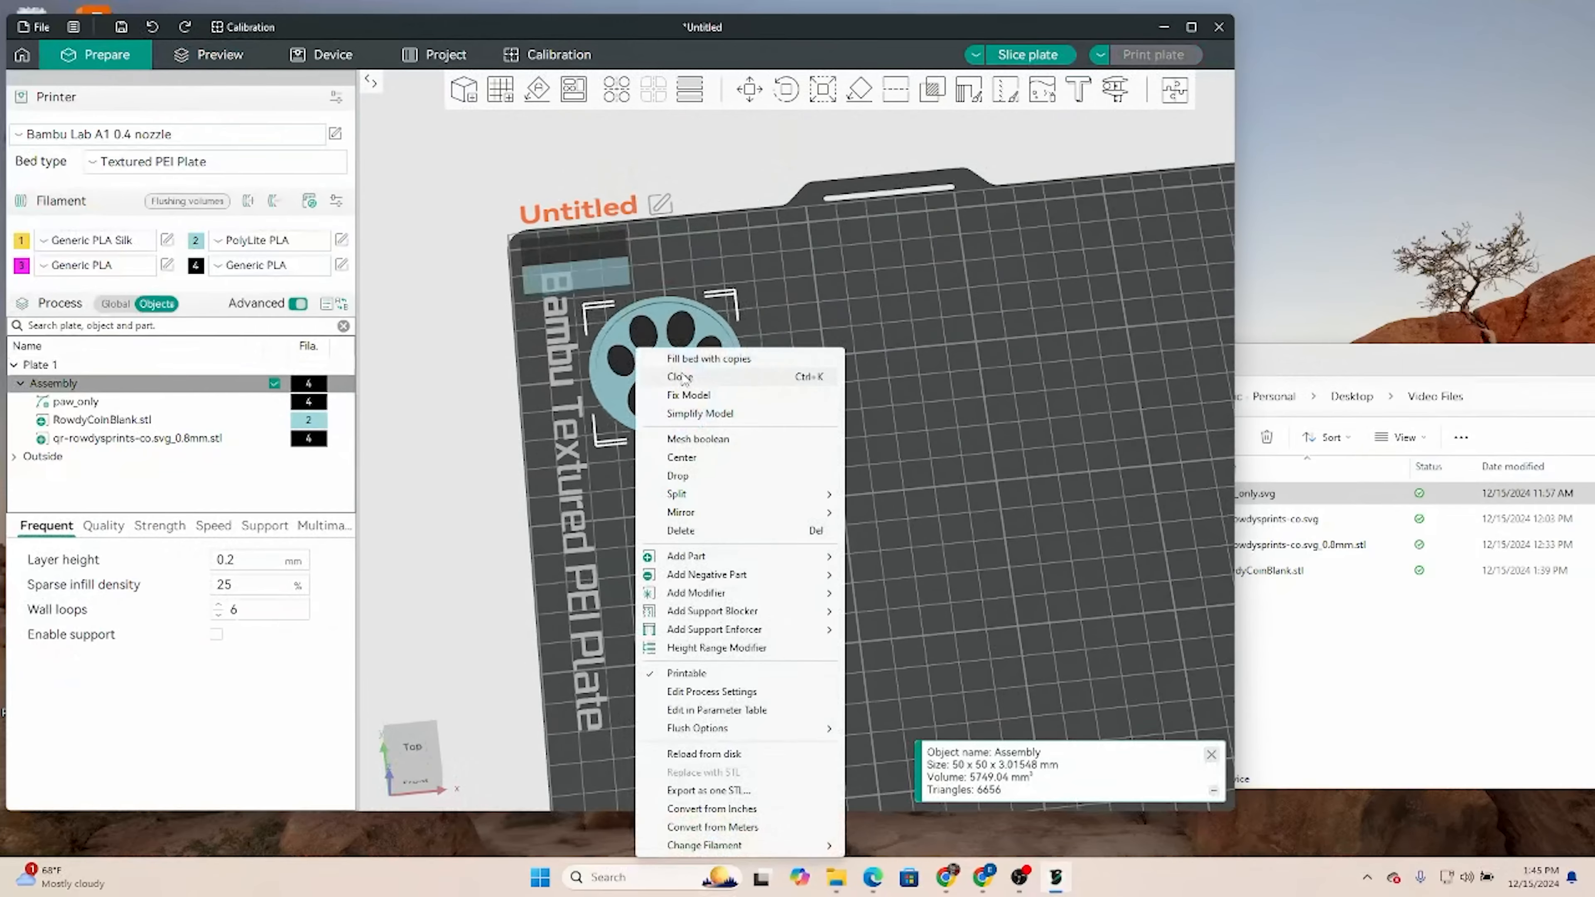
click(705, 360)
scroll(931, 406, up, 2)
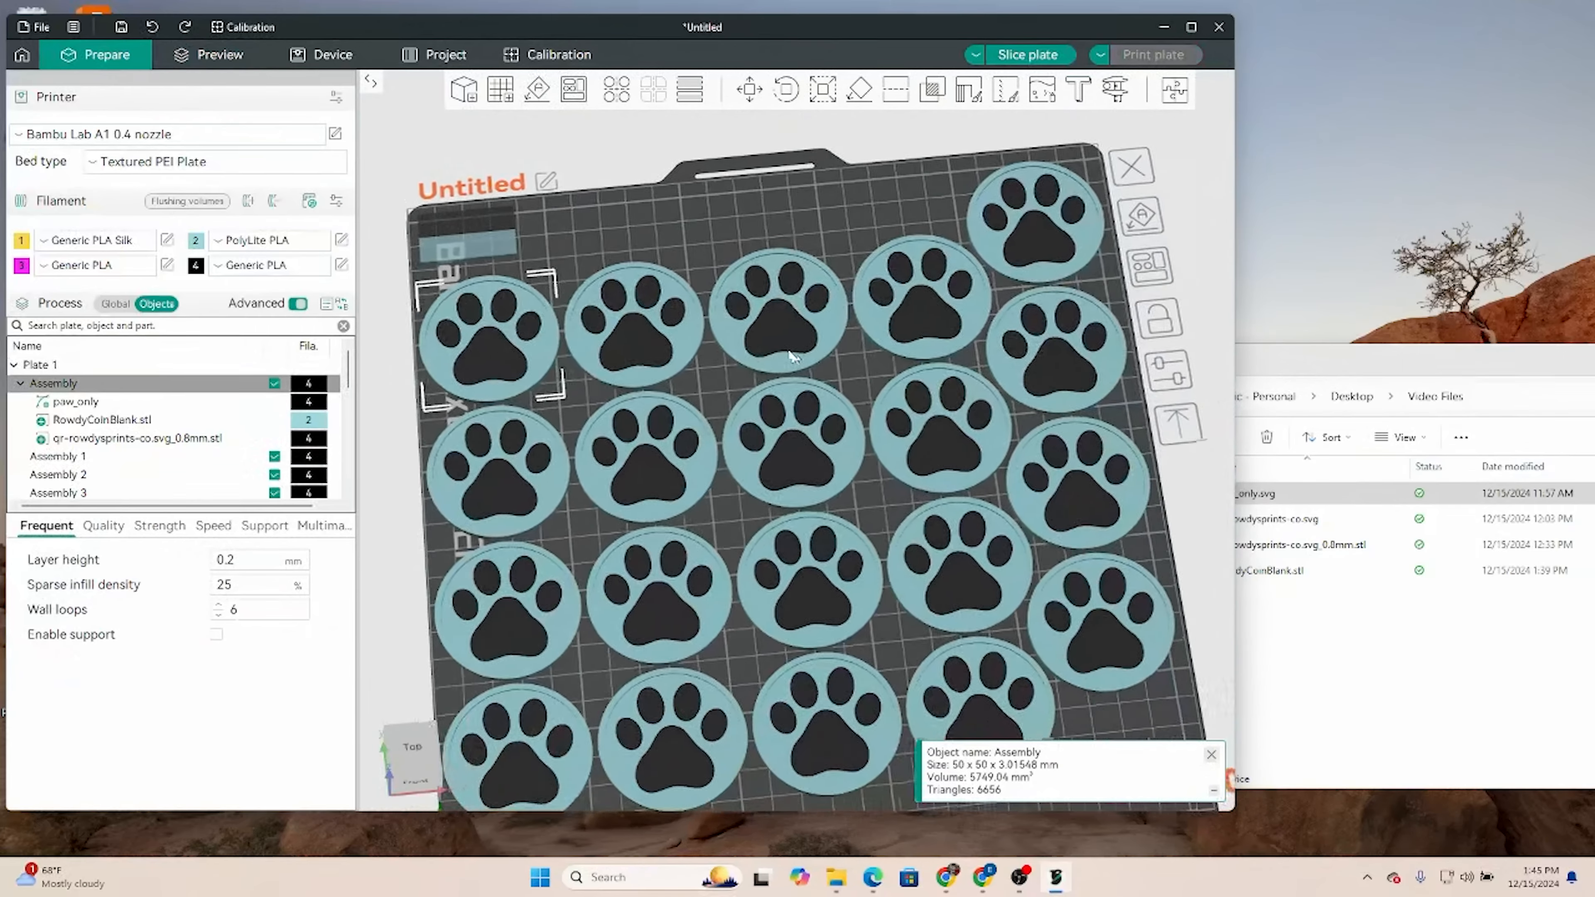
scroll(900, 322, down, 3)
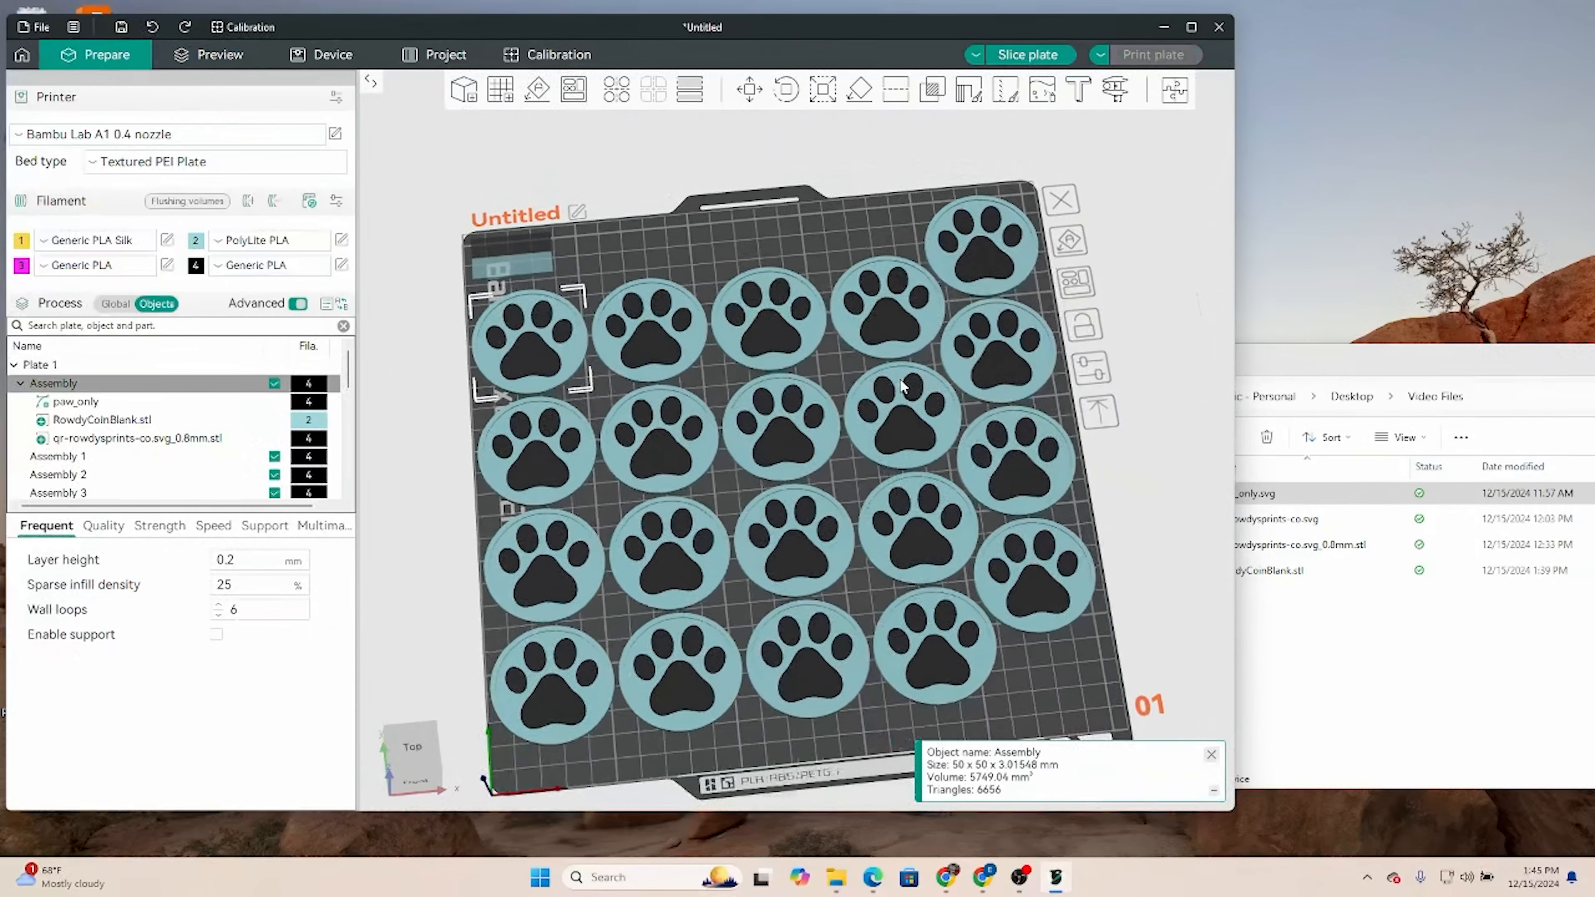